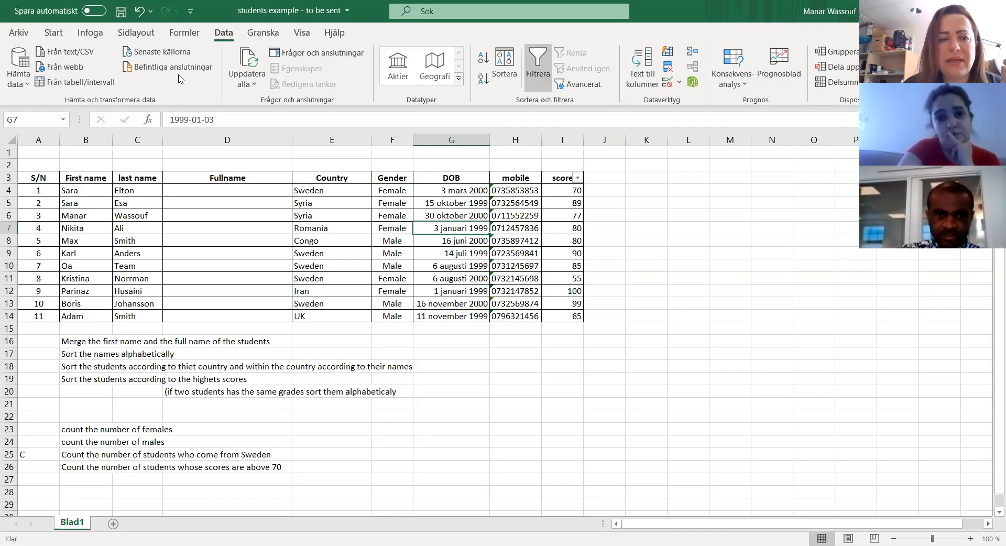
Step: Review the student table's name, country, gender, date-of-birth and mobile columns, highlighting the entries for all students
click(80, 190)
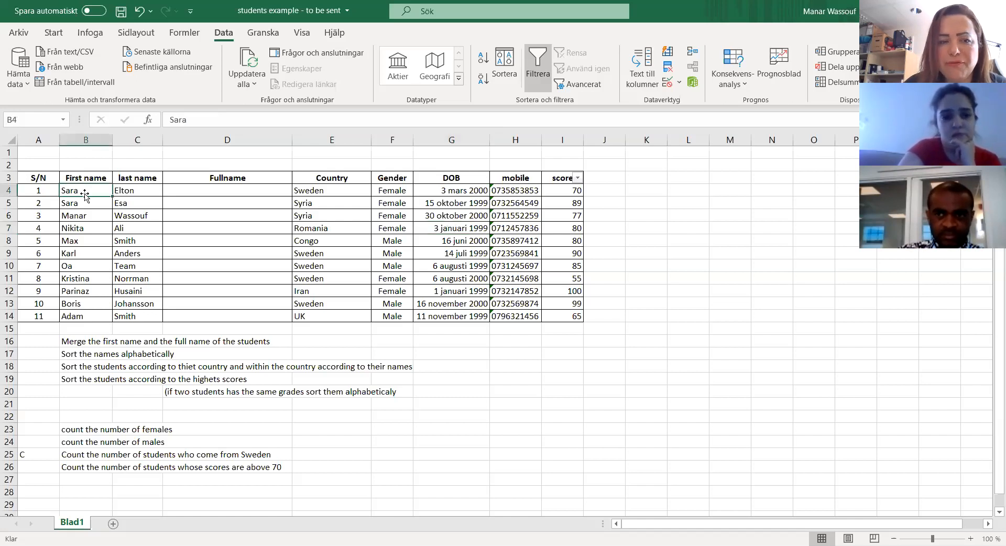
click(122, 189)
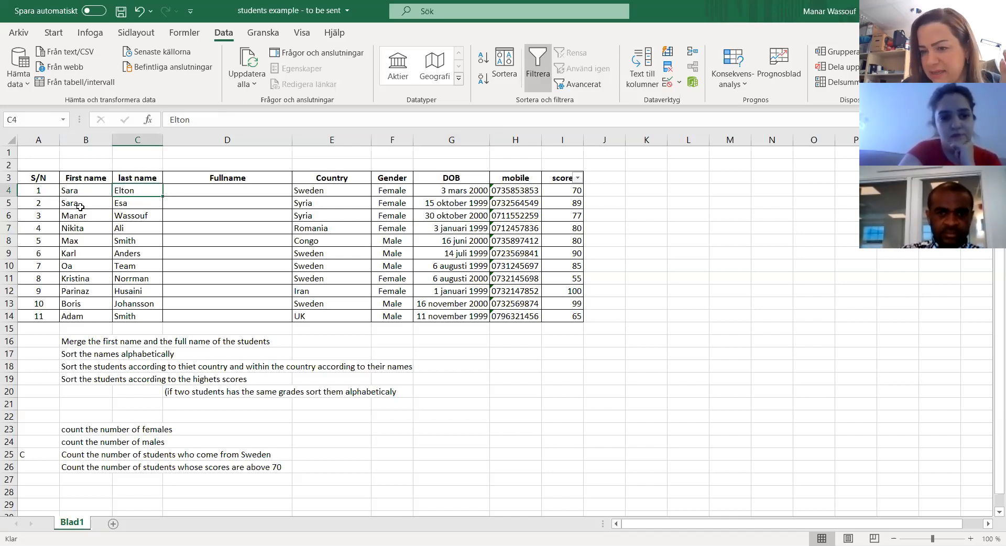
click(311, 193)
drag(312, 202, 321, 313)
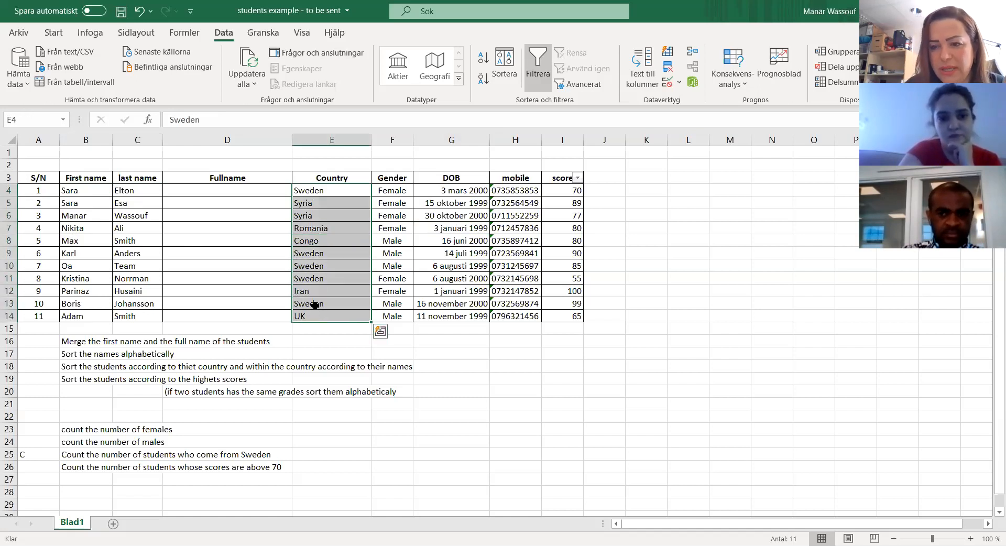
drag(396, 191, 397, 317)
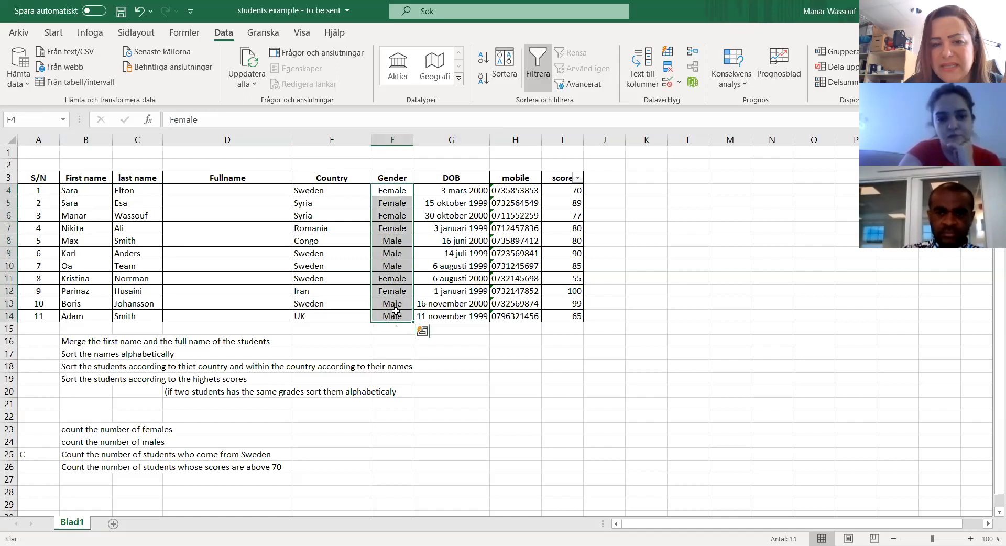
click(450, 177)
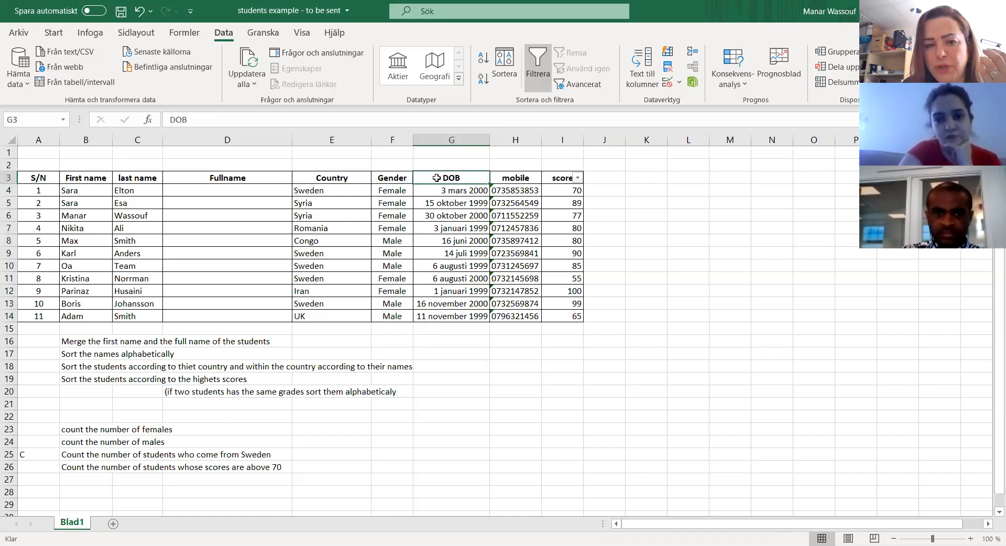
drag(436, 191, 448, 319)
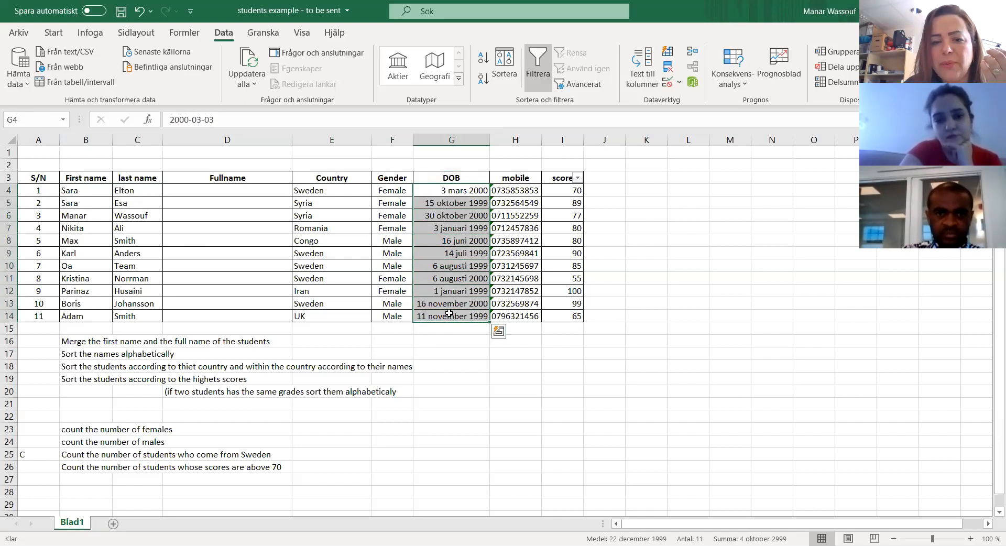
click(449, 314)
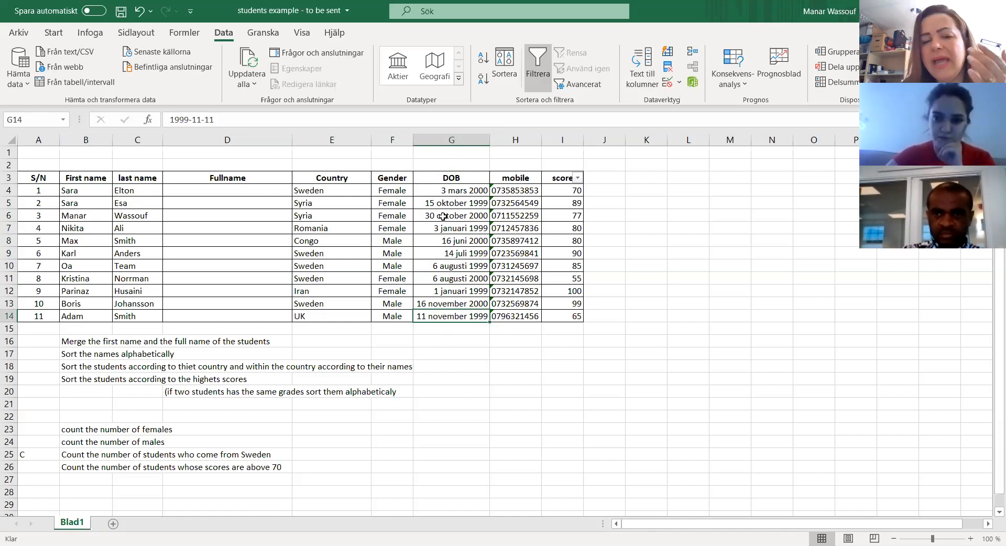
drag(518, 190, 521, 312)
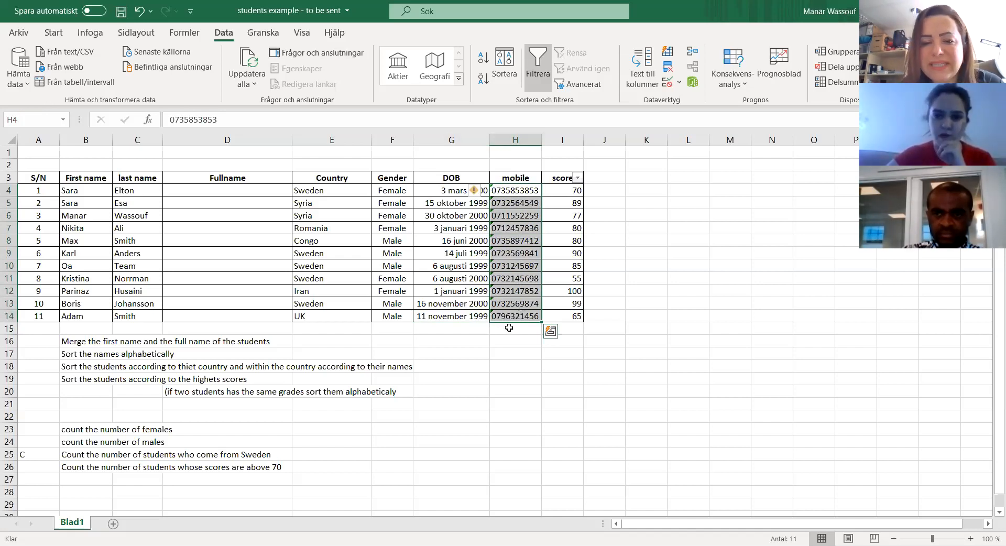
Step: Try entering a mobile number with a leading zero in H15, below the mobile column, and clear the cell
click(509, 328)
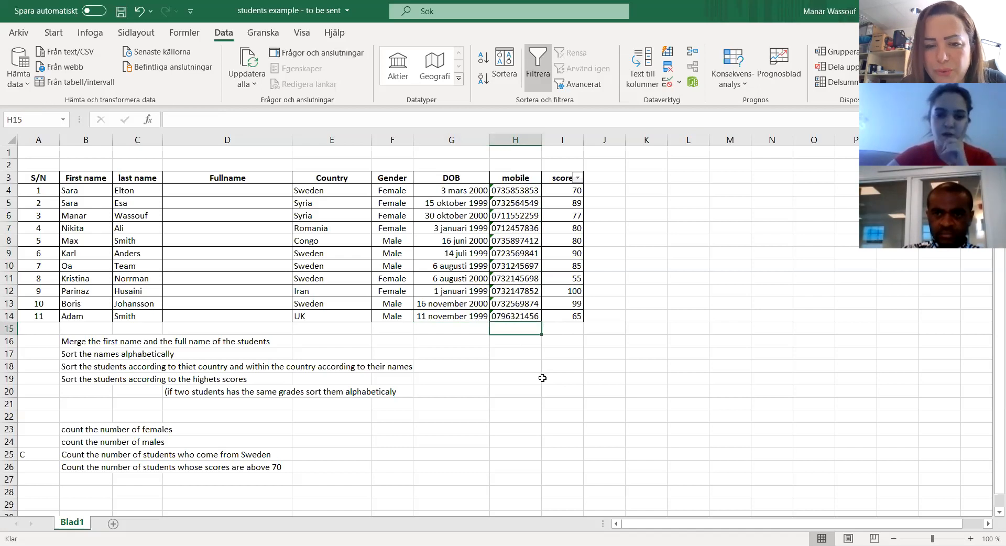
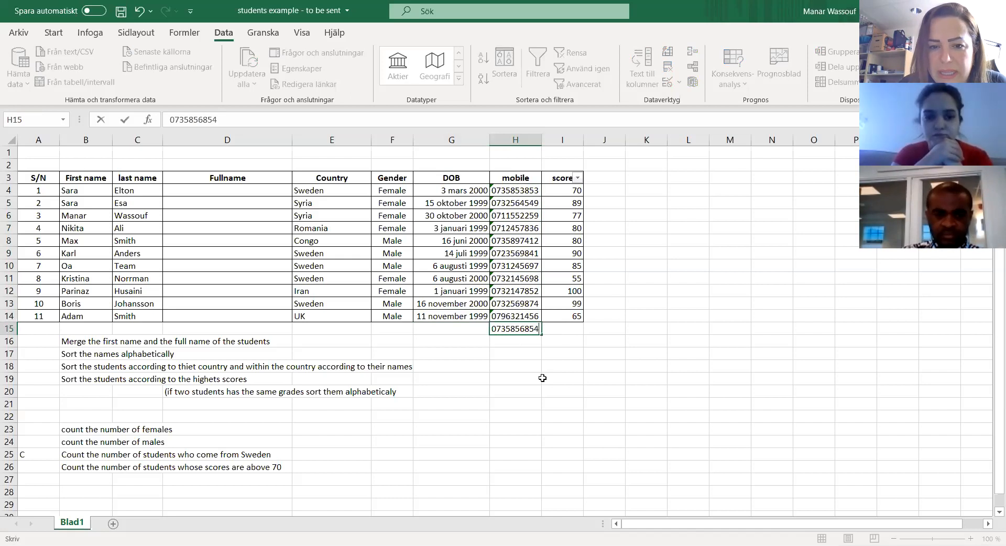
key(ctrl+Return)
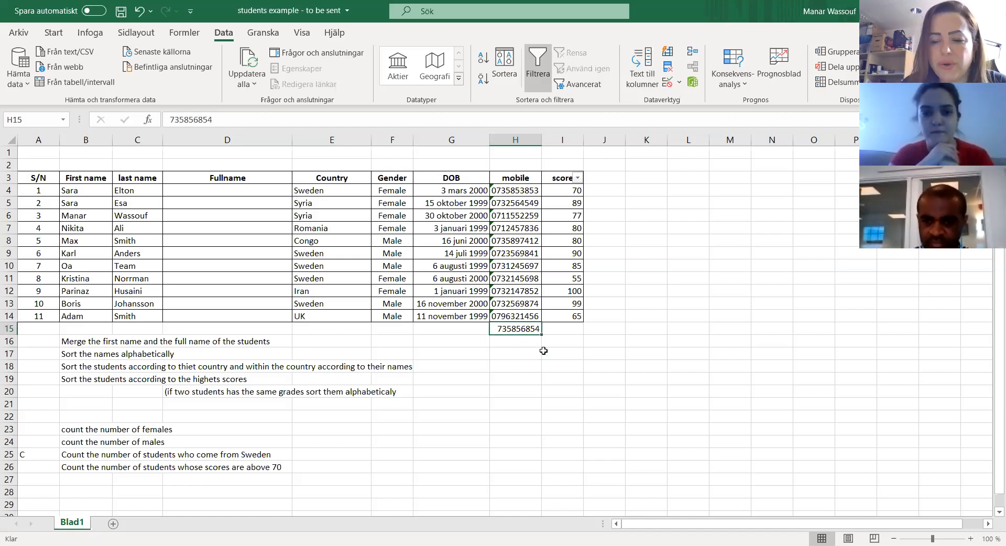
key(Delete)
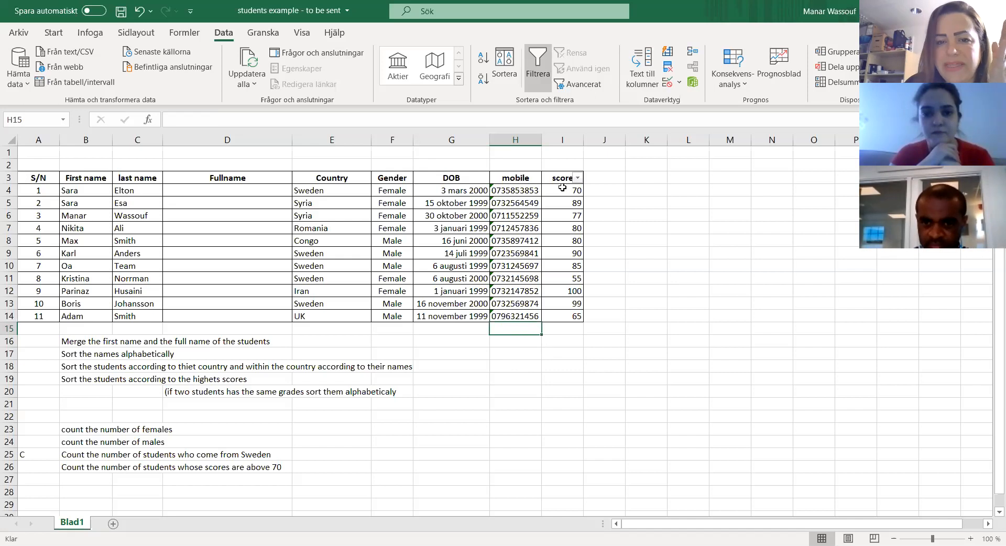
Step: Review the students' values in the score column
click(562, 191)
drag(561, 200, 565, 317)
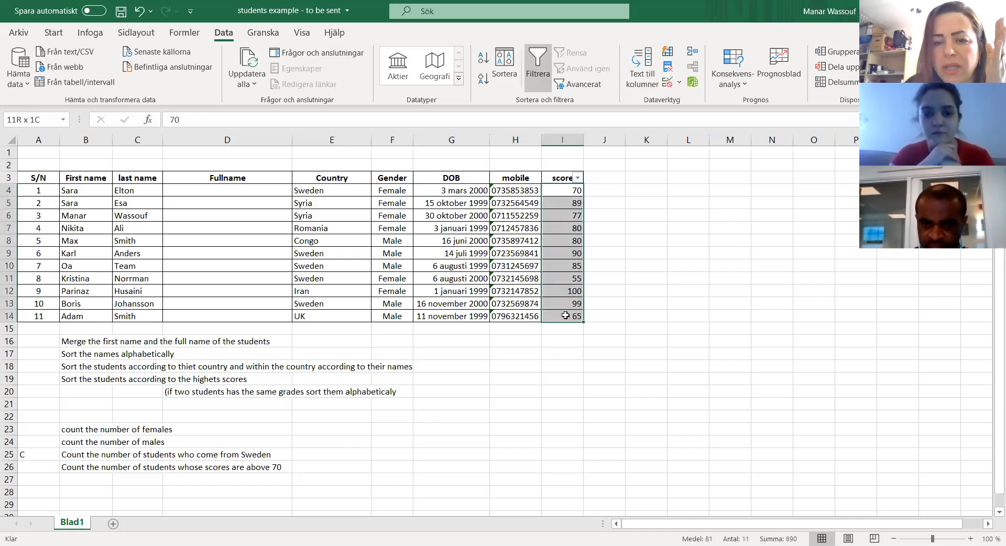
click(554, 186)
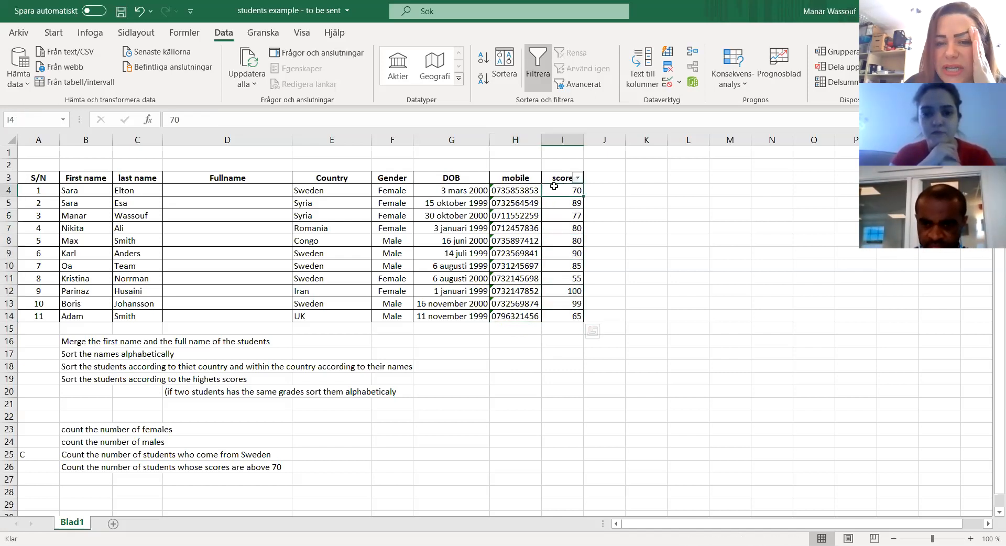
click(566, 214)
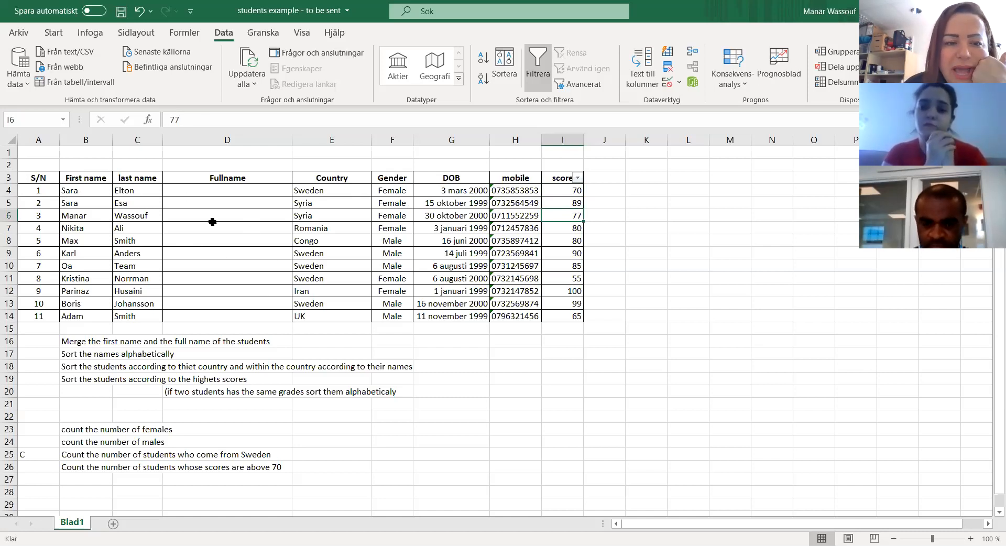
Step: Examine the number format categories available for cell G16, from Tal to Anpassat and including Text, without applying any
click(456, 341)
right_click(455, 341)
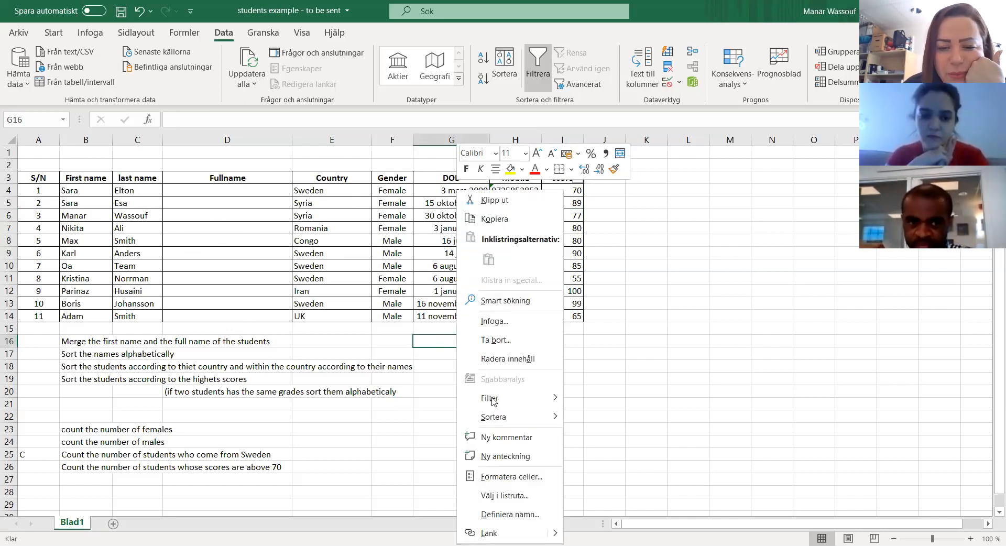
click(516, 477)
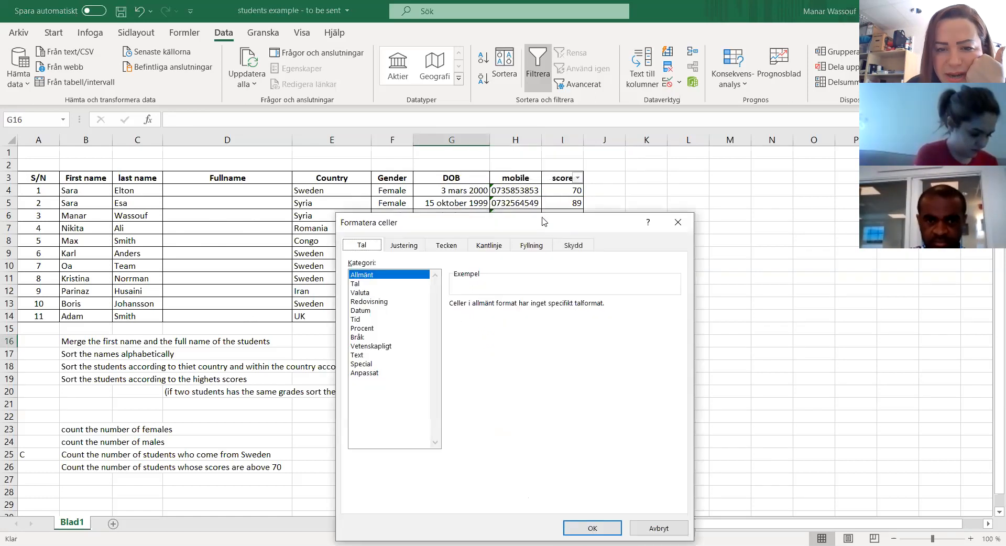
drag(542, 220, 502, 152)
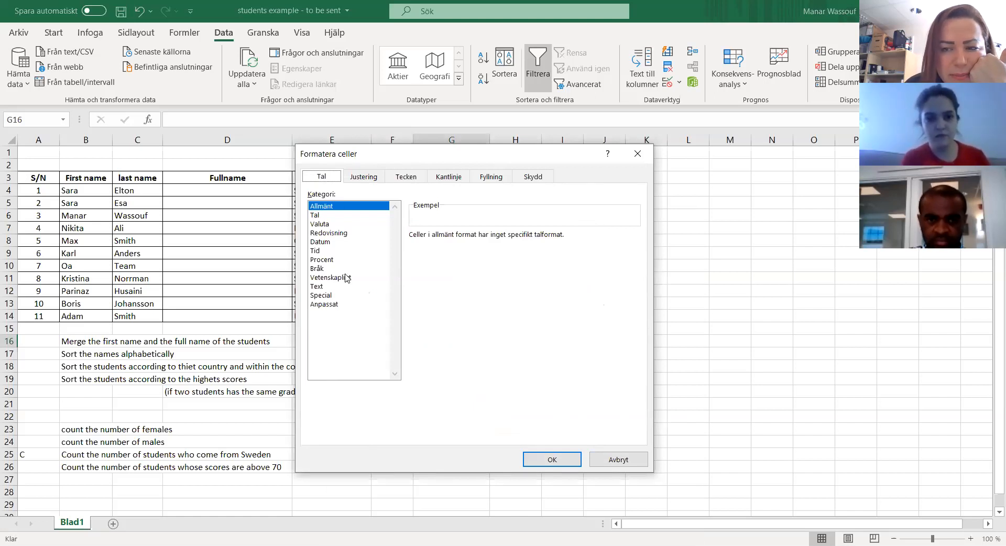
click(324, 215)
click(322, 224)
click(326, 233)
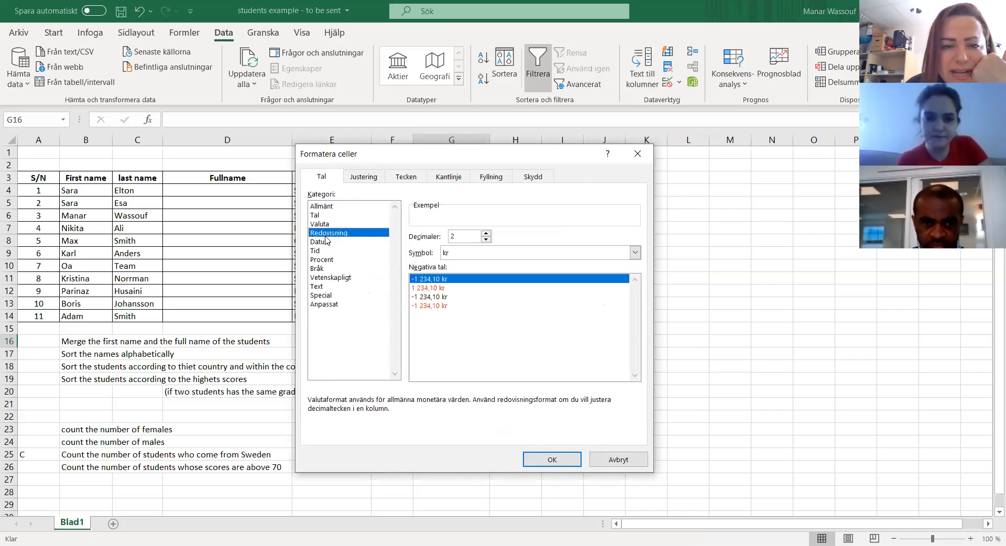
click(326, 242)
click(326, 251)
click(325, 260)
click(324, 269)
click(325, 277)
click(323, 287)
click(322, 295)
click(326, 304)
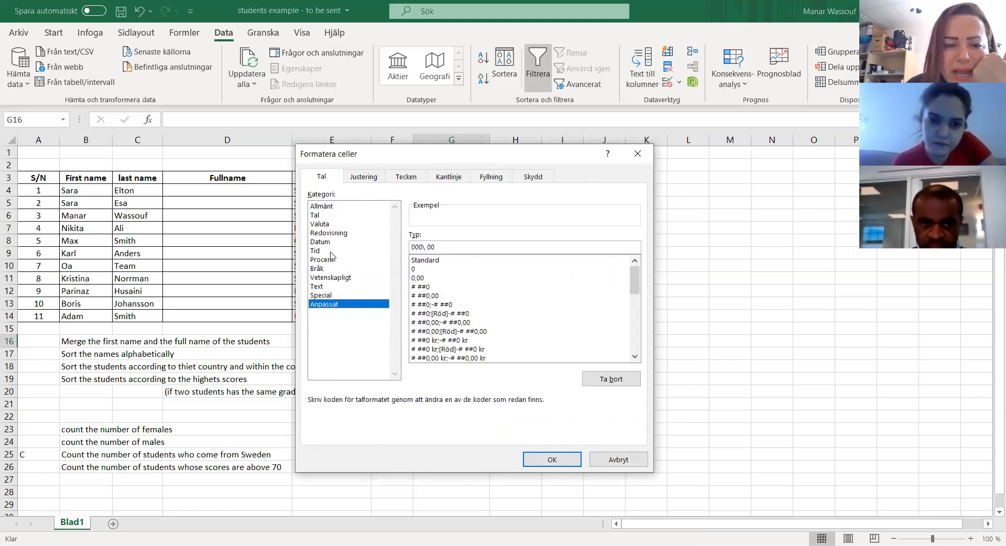
click(323, 287)
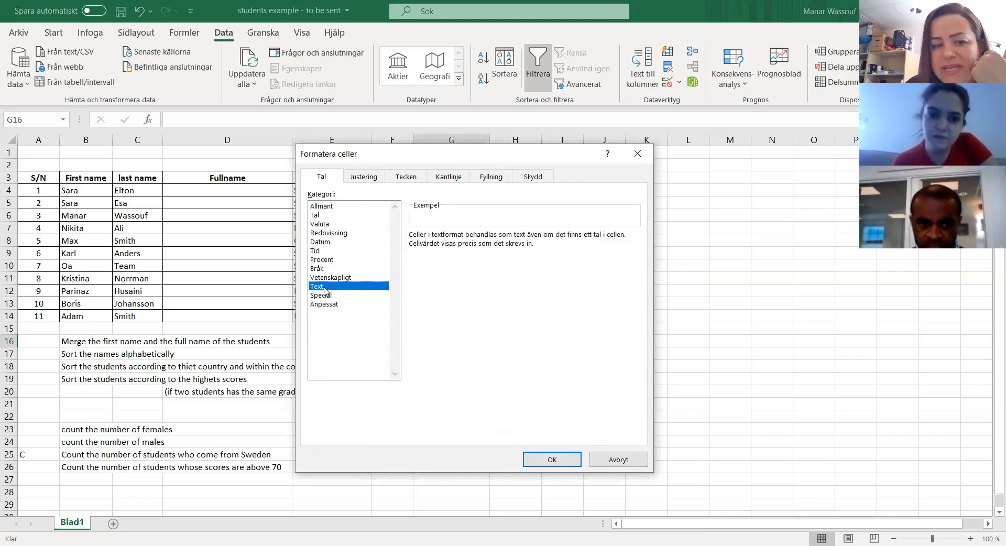
click(611, 460)
Step: Enter a sample mobile number with an international prefix starting with two zeros in H15
click(465, 328)
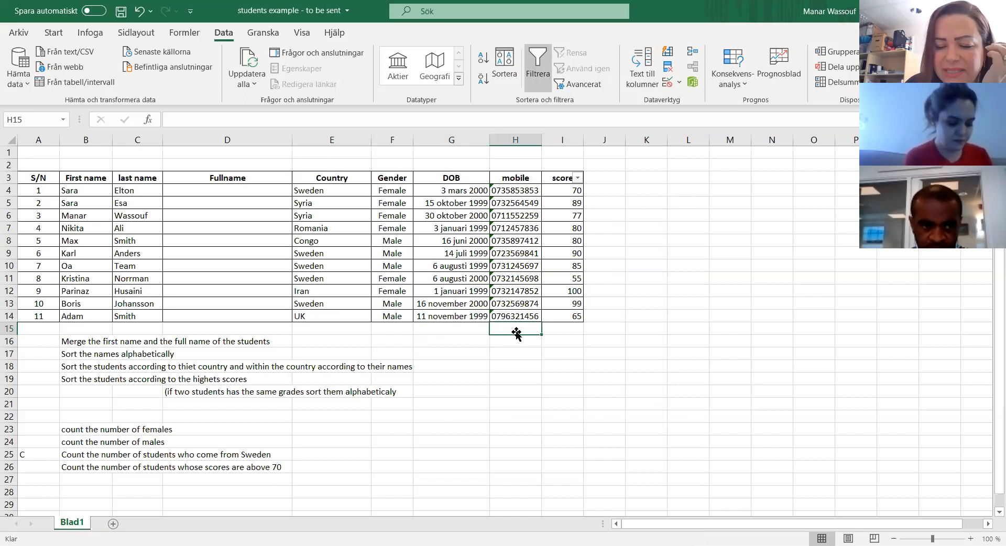
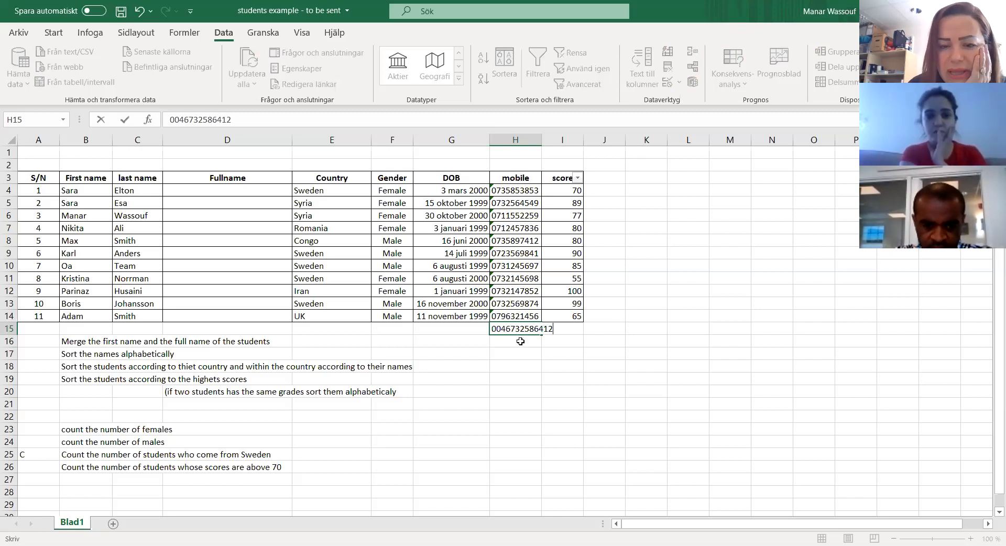
key(Return)
Step: Format cell H15, the entry below the mobile column, as Text
click(503, 330)
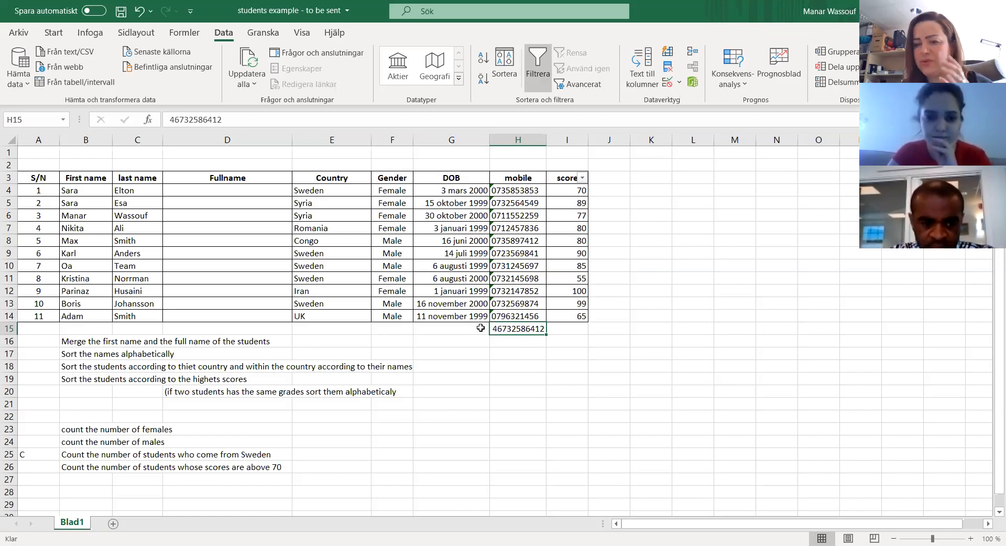
right_click(522, 328)
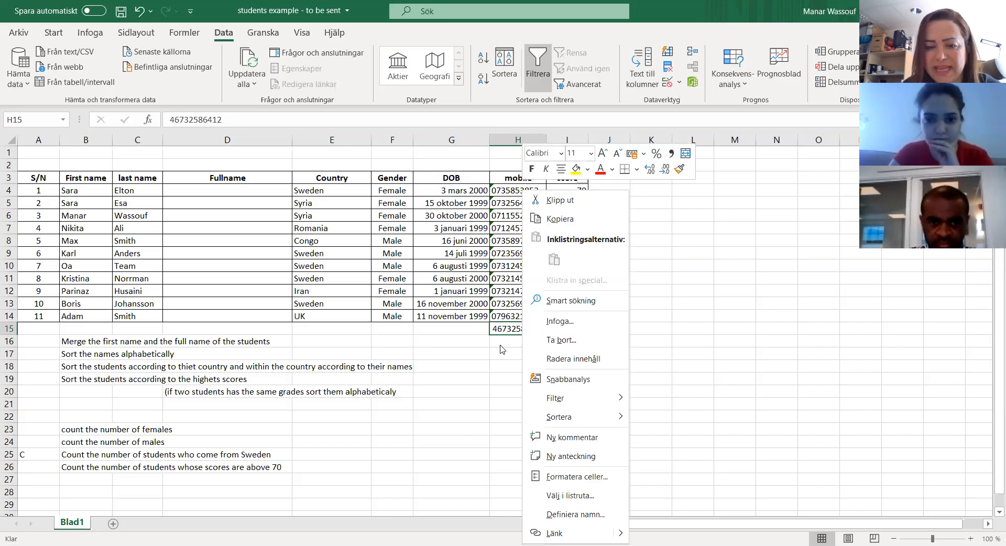
click(583, 482)
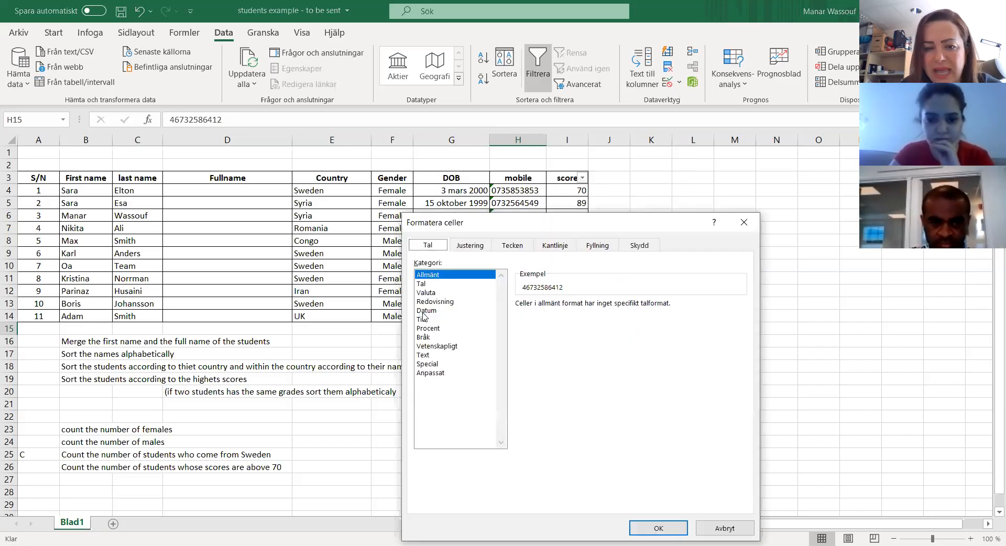
click(427, 357)
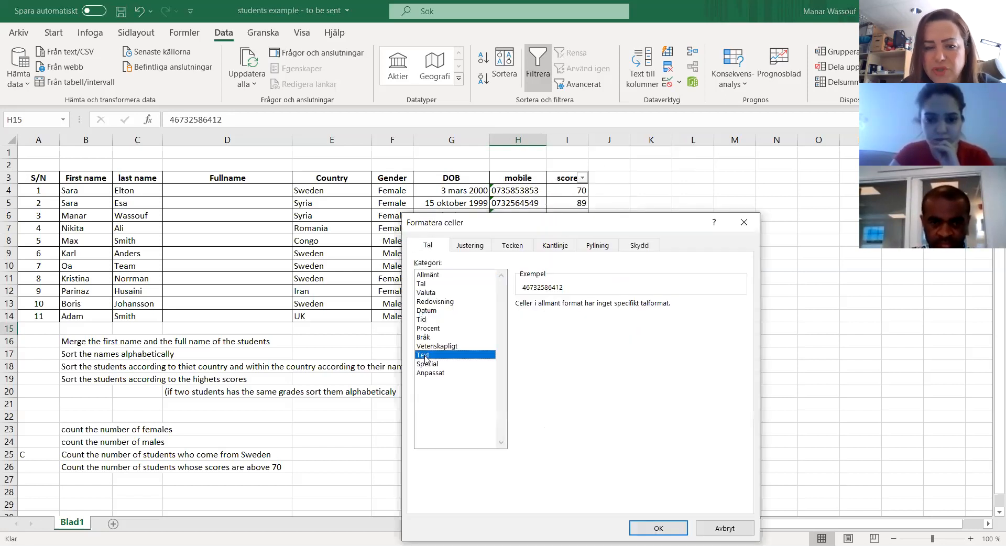
click(670, 529)
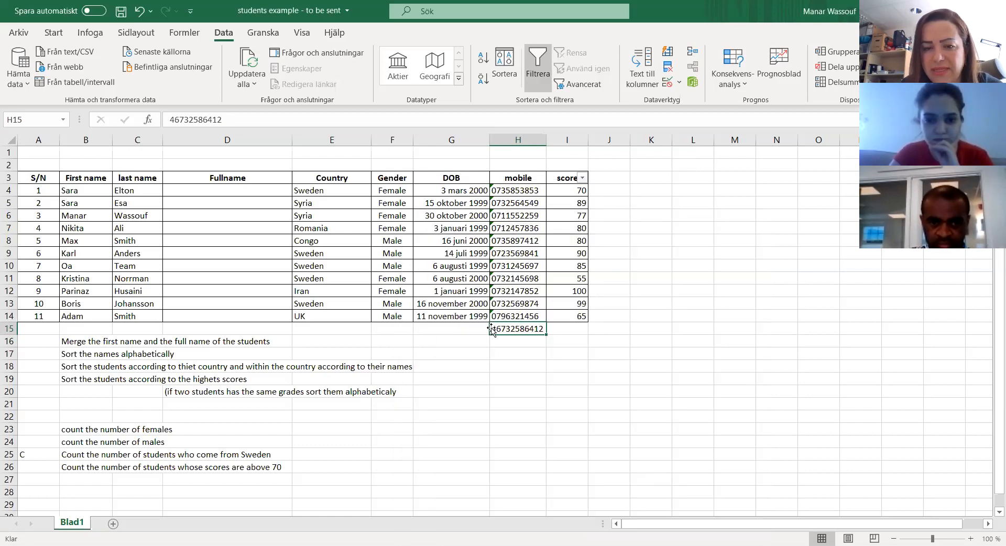
Step: Add 00 in front of the mobile number in H15
double_click(492, 329)
text(00)
click(542, 350)
click(518, 333)
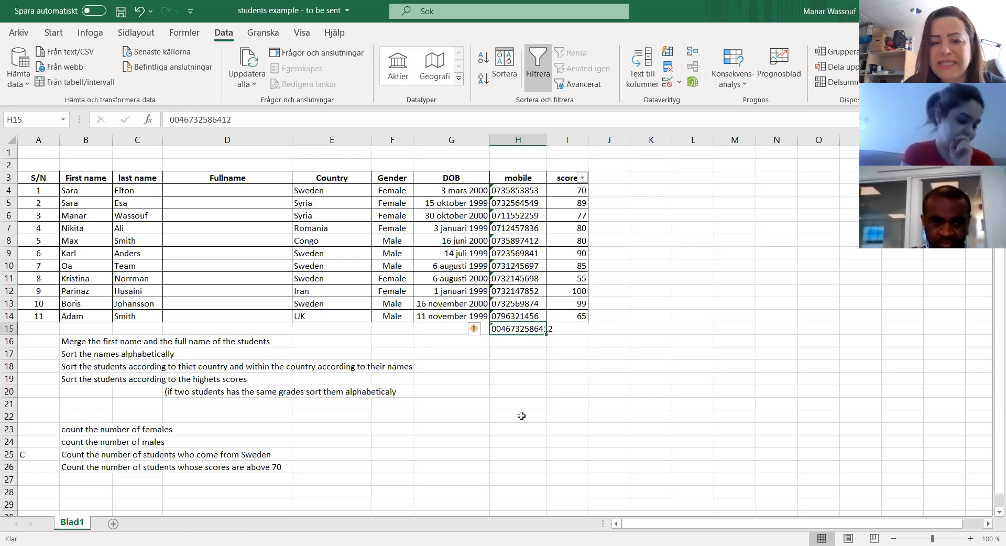
Step: Clear the sample mobile number from cell H15
key(Delete)
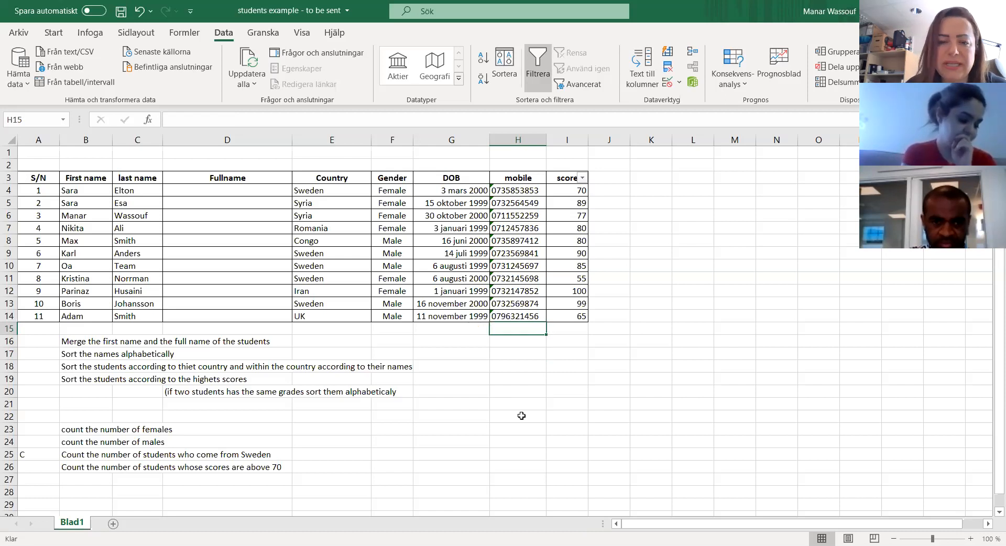
Step: Format the S/N values in A4:A14 as Tal with 0 decimals
click(41, 178)
drag(40, 191, 43, 317)
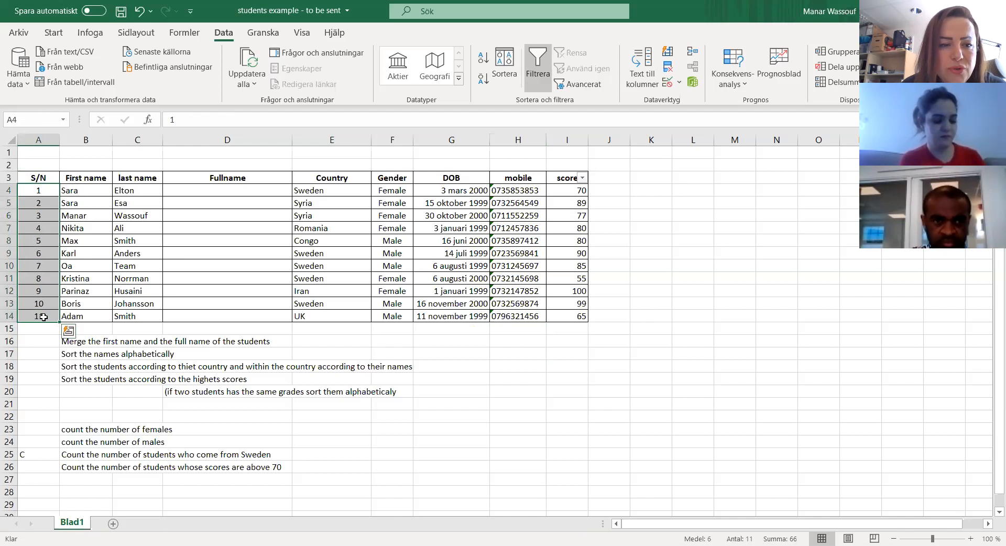
right_click(48, 265)
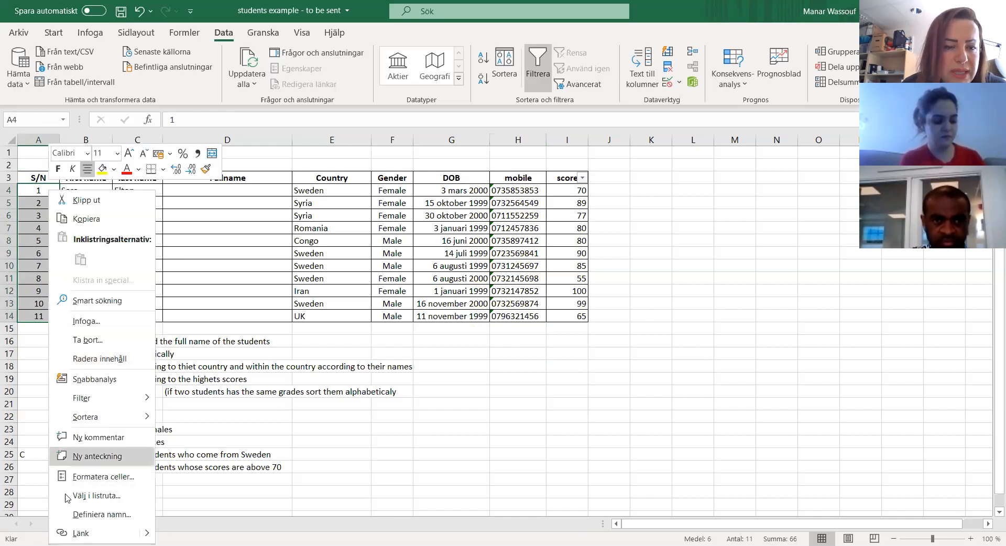
click(95, 477)
click(25, 285)
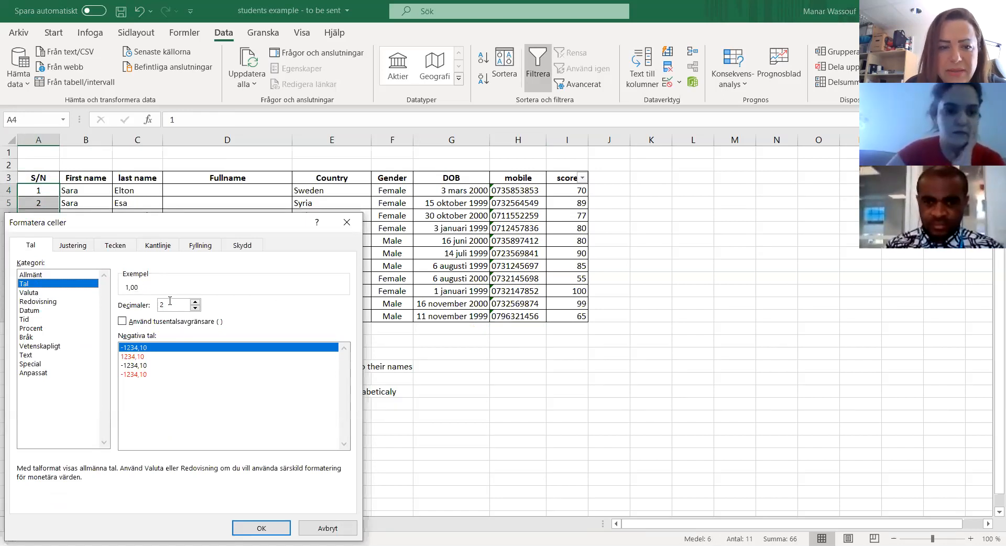
key(BackSpace)
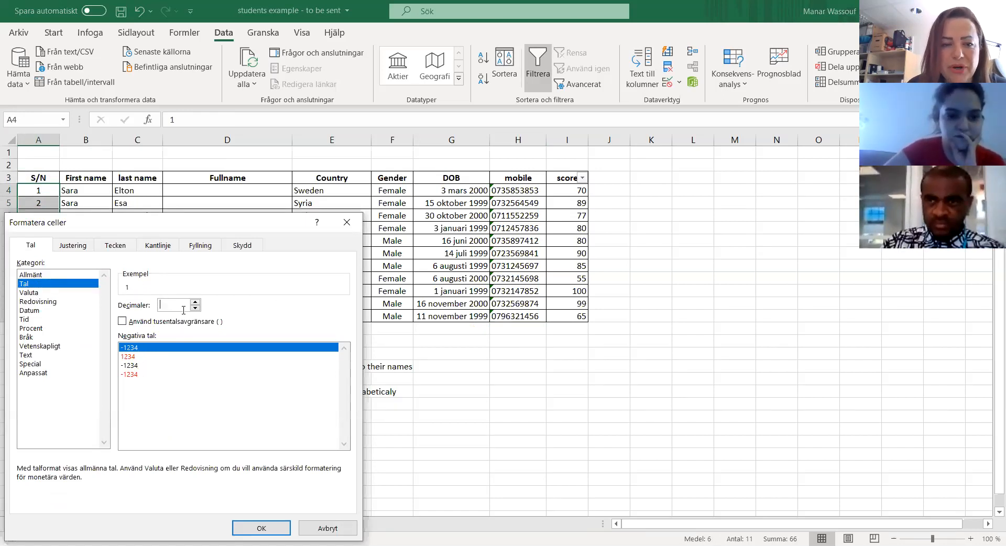
click(259, 525)
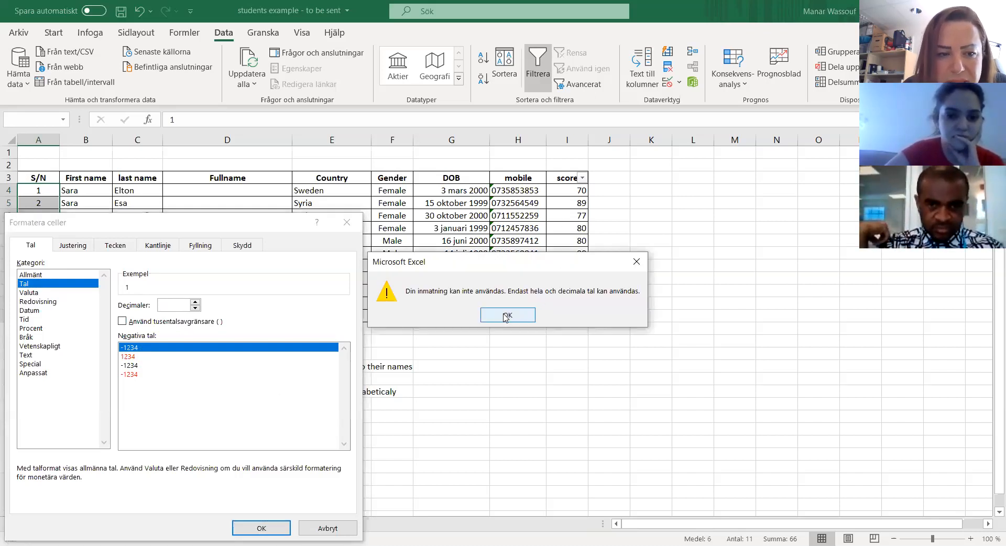
click(506, 316)
text(0)
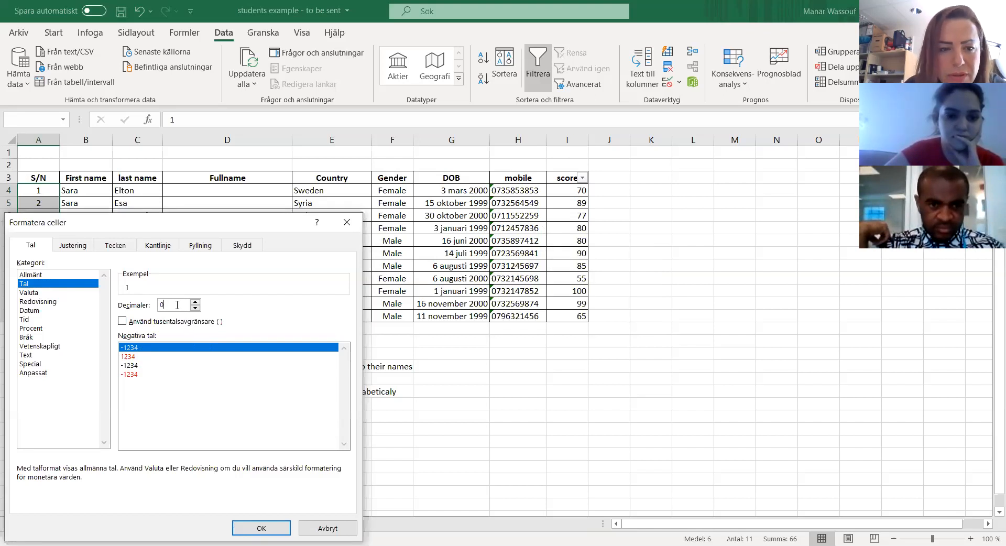
key(Return)
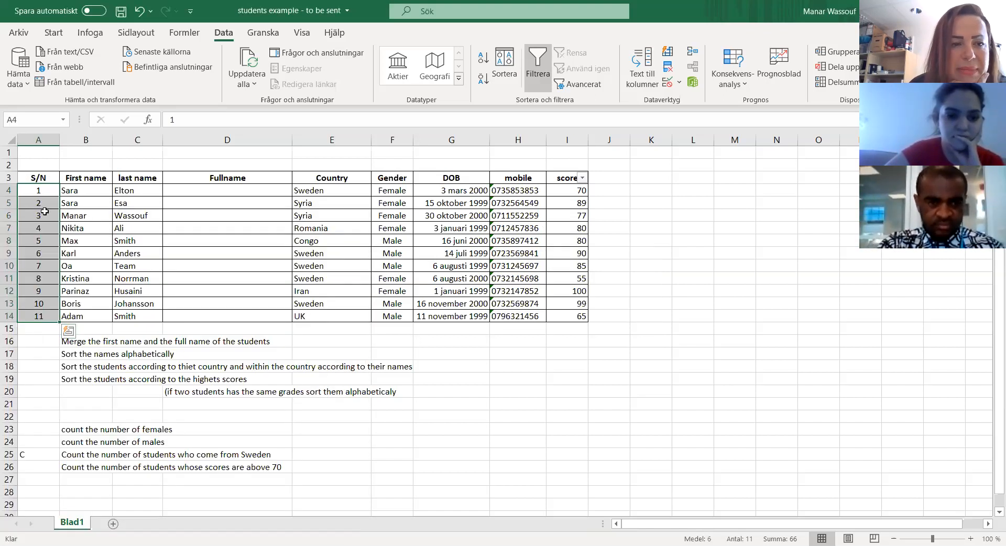
click(46, 212)
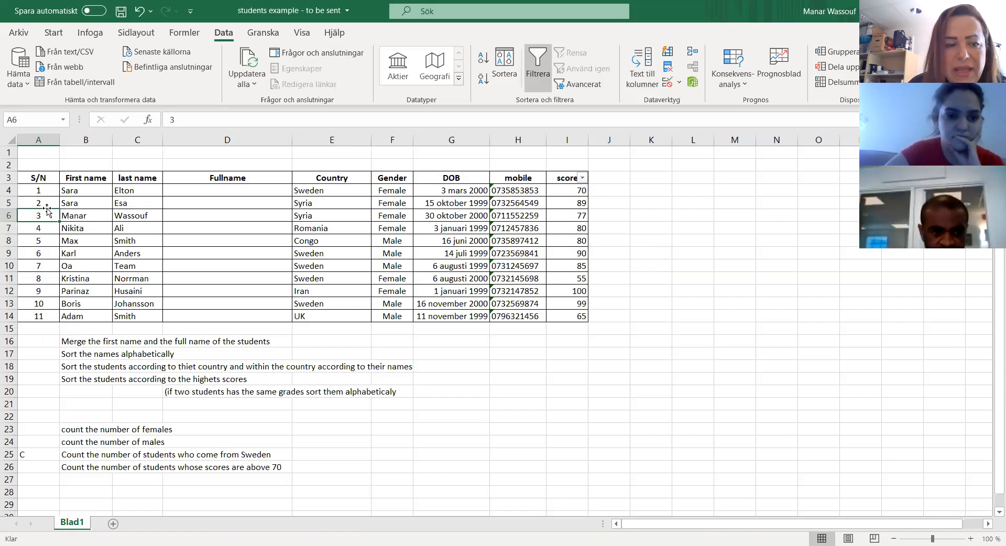
Step: Enter the decimal value 0.5678 in the empty cell G19
click(474, 381)
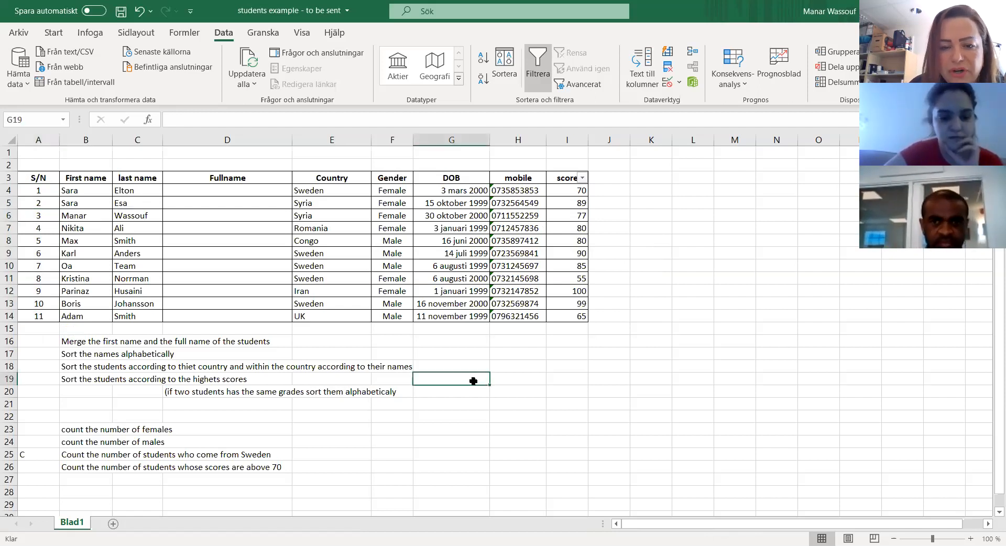
text(0)
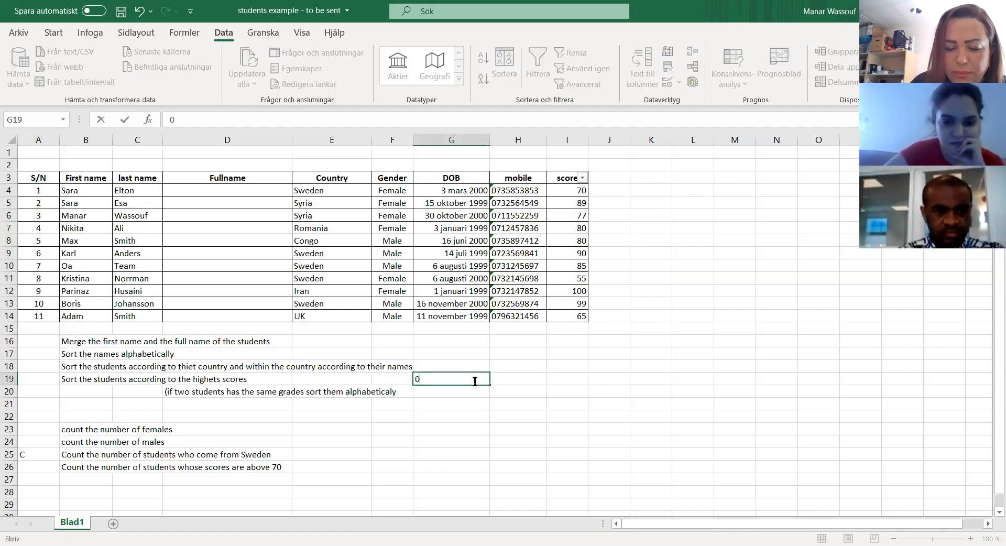
text(.56)
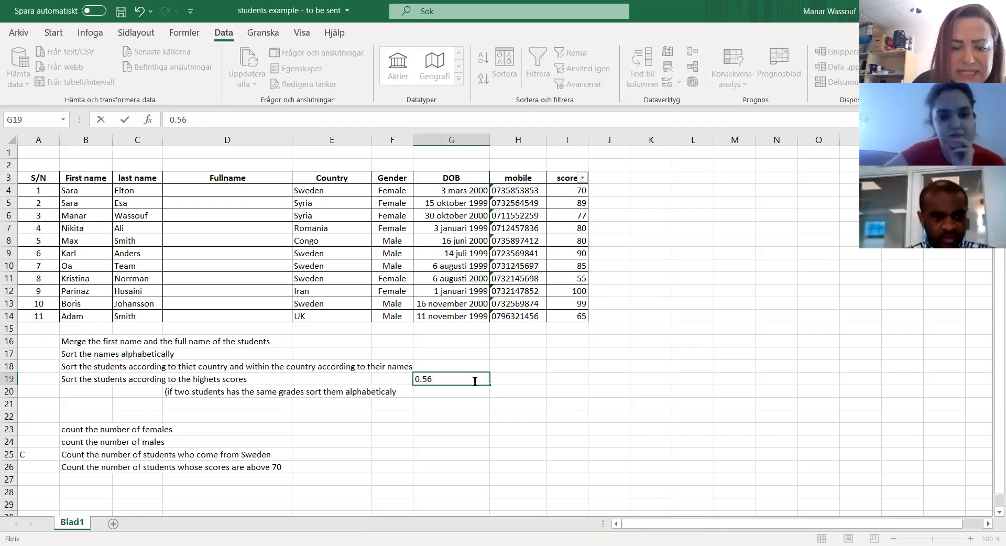
text(78)
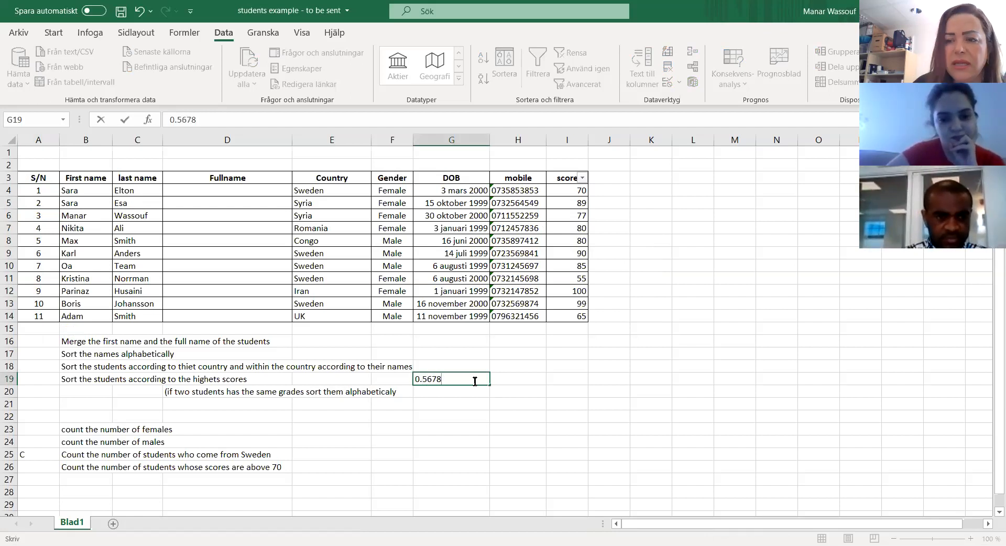
click(440, 392)
click(437, 378)
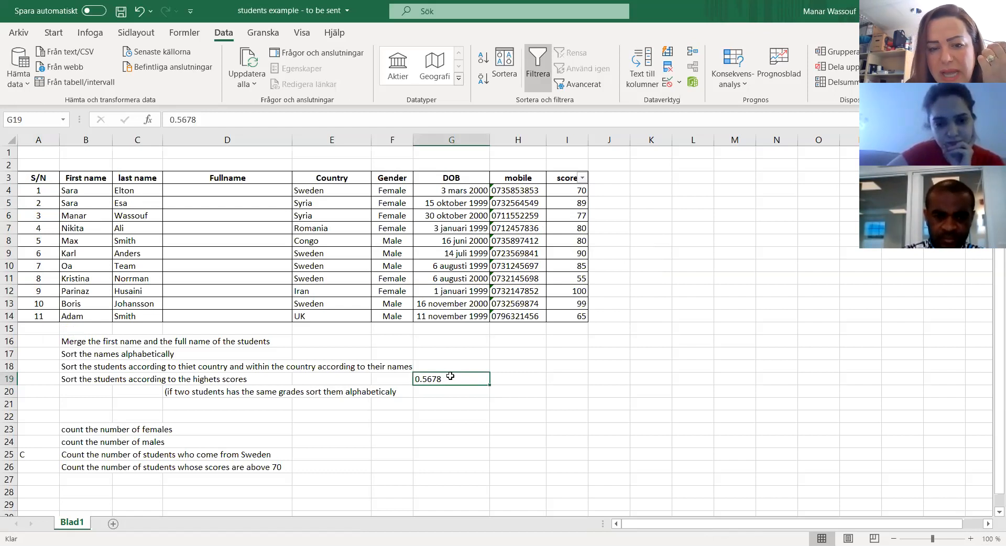
Step: Format cell G19 as Tal with 3 decimals
right_click(447, 377)
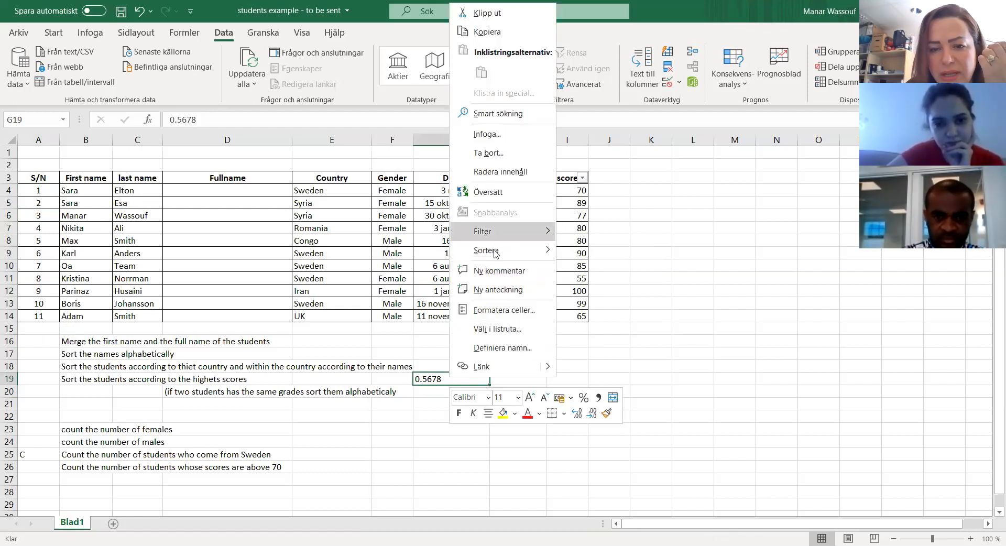
click(504, 310)
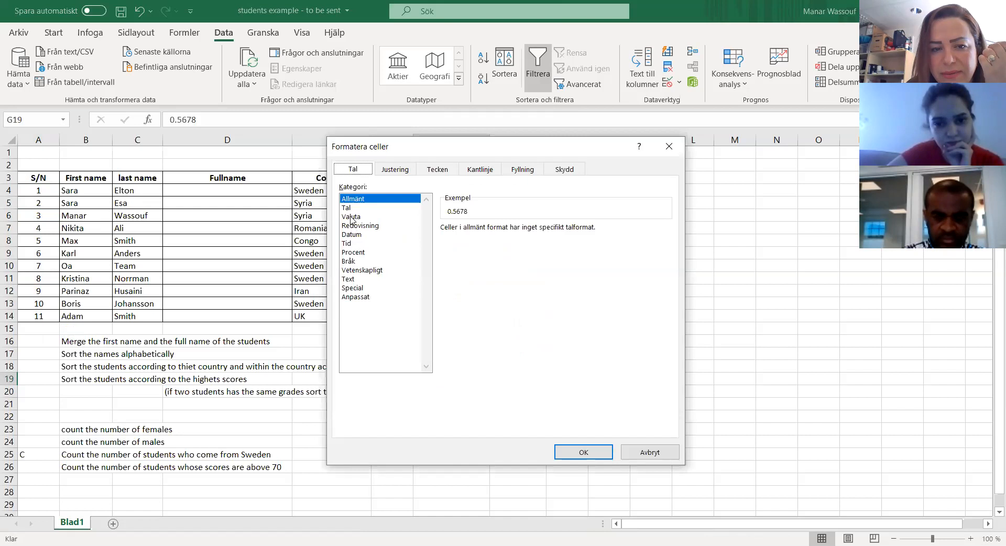
click(352, 208)
click(493, 229)
key(BackSpace)
text(3)
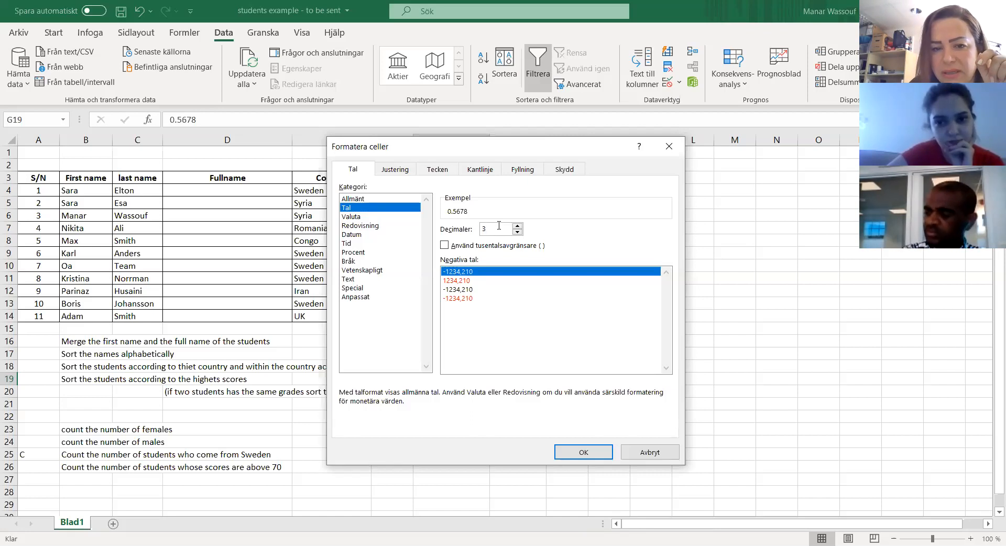
click(582, 452)
key(Return)
Step: Replace the content of cell G19 with the formula =31/6
click(441, 377)
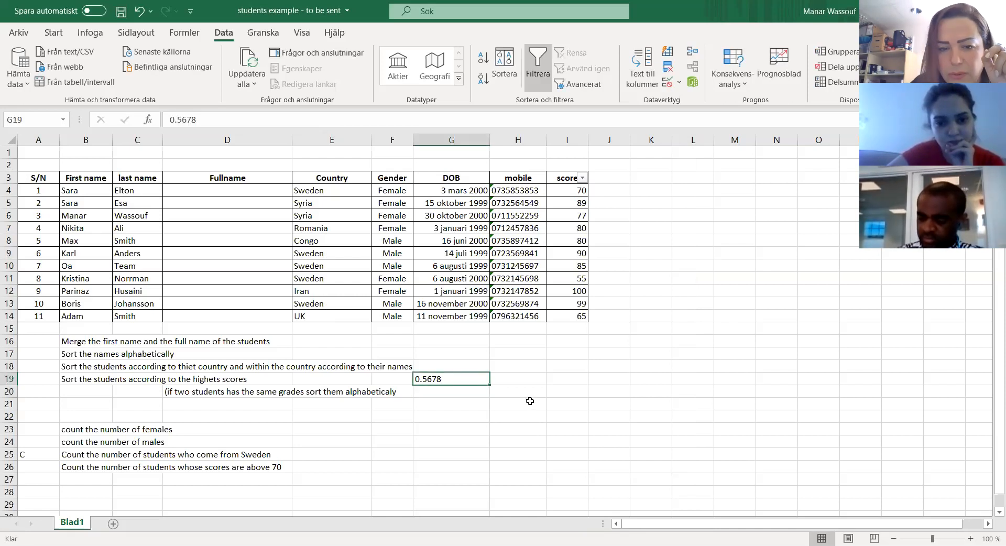
text(0)
key(BackSpace)
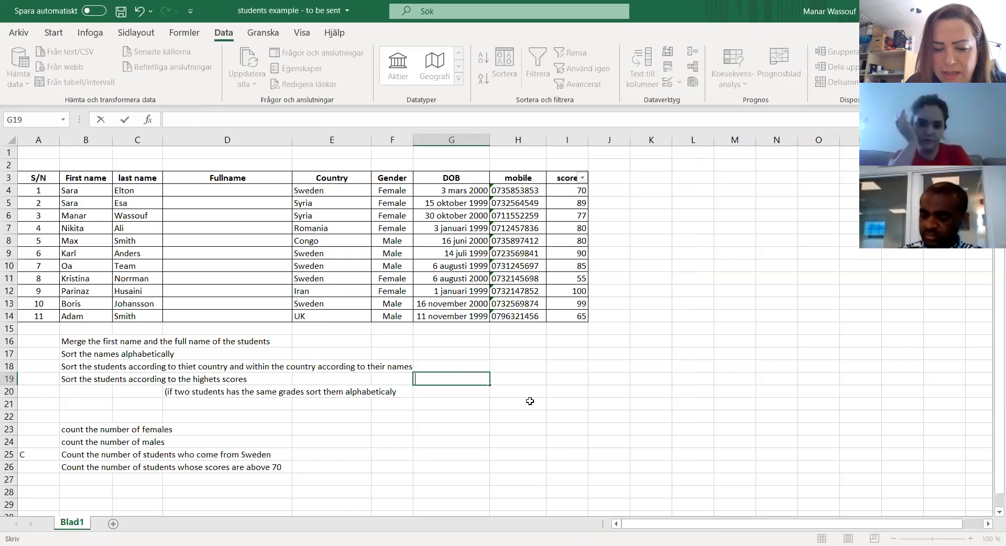
text(=)
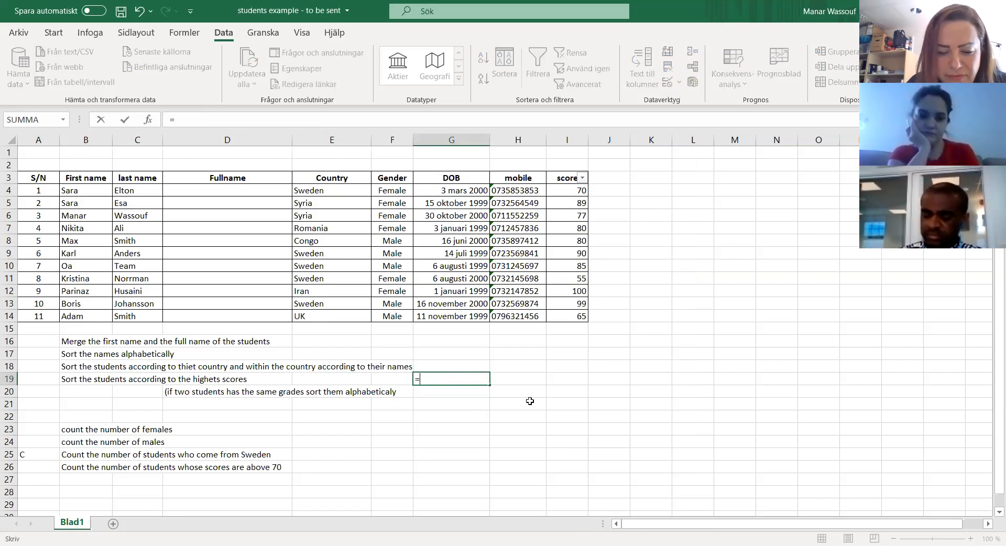
text(3)
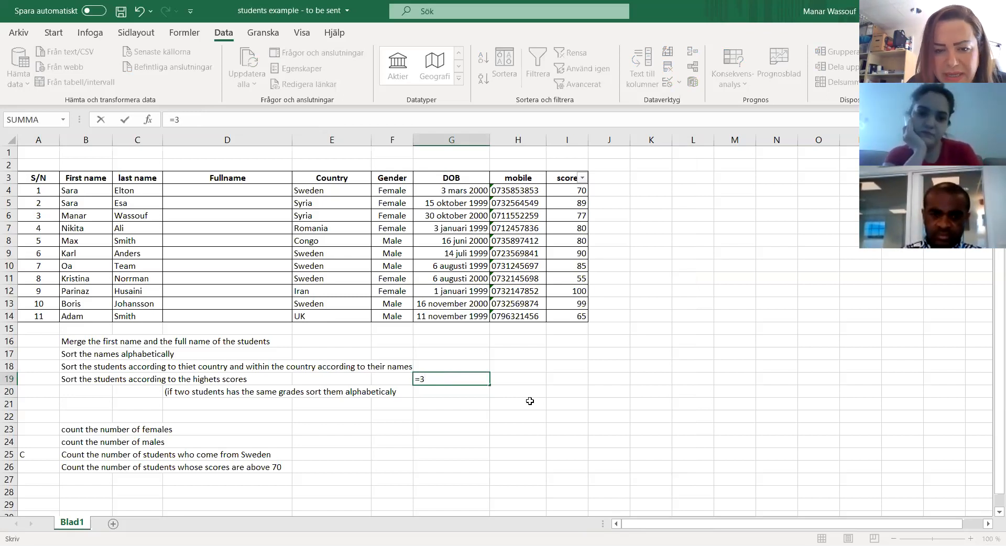
text(1/)
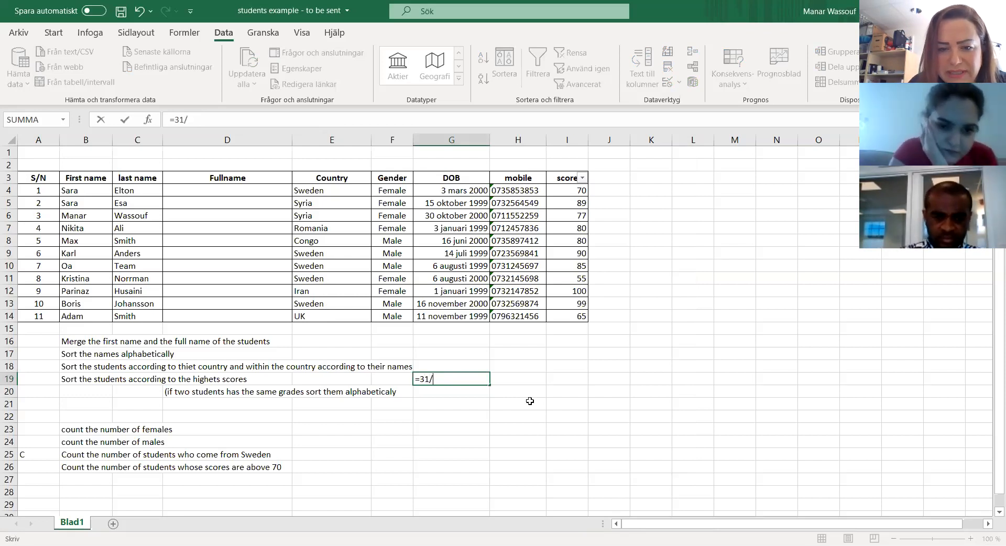
text(6)
key(Return)
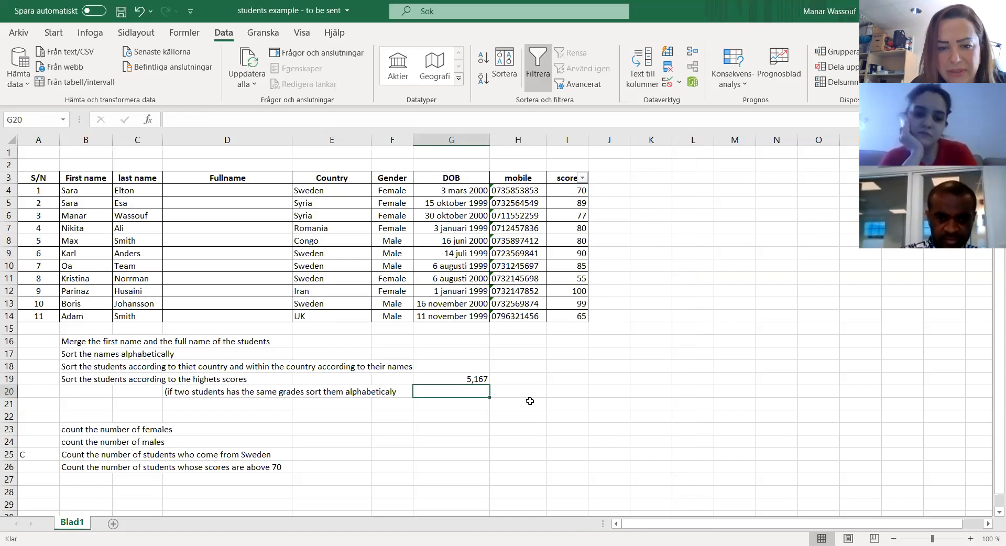
Step: Set the number format of the division result in G19 to 4 decimals
click(484, 379)
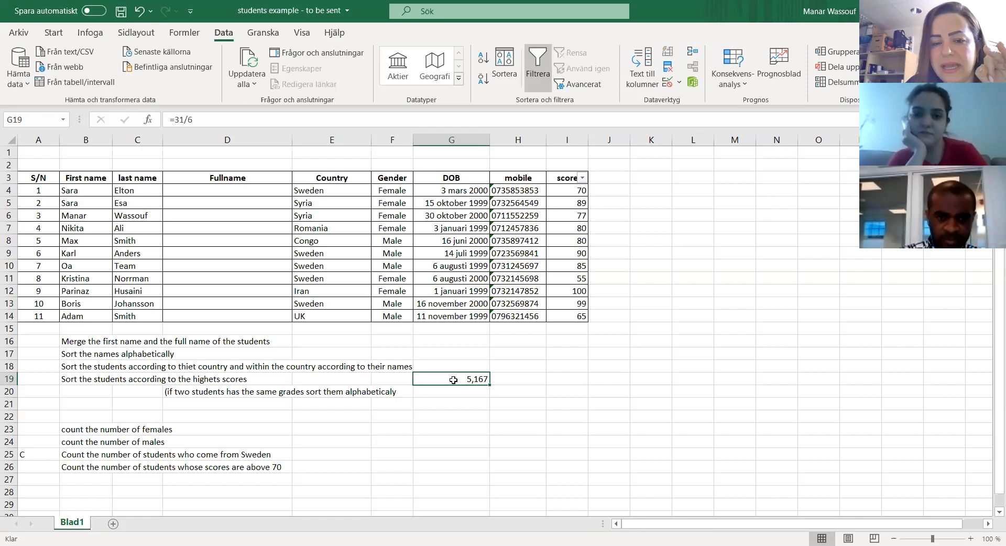
right_click(453, 379)
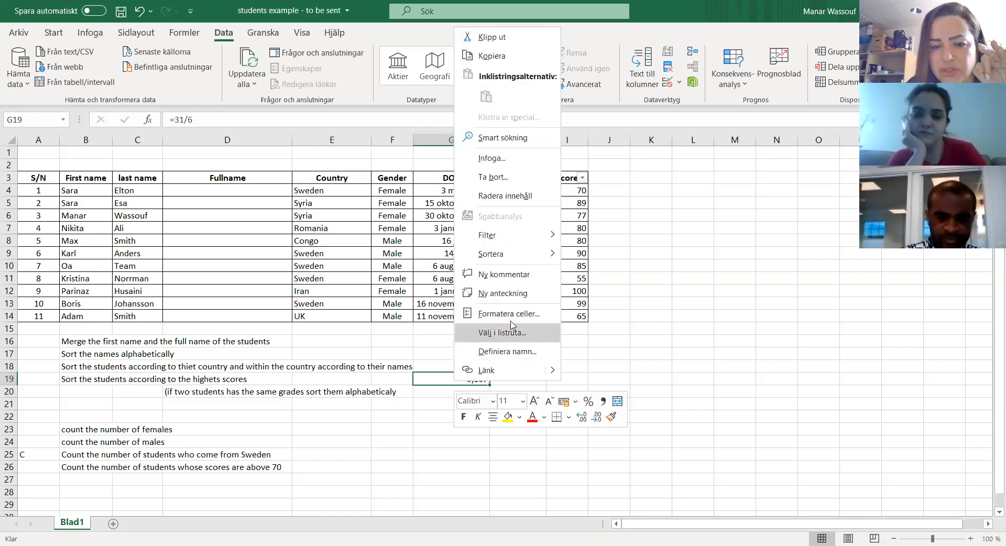
click(512, 314)
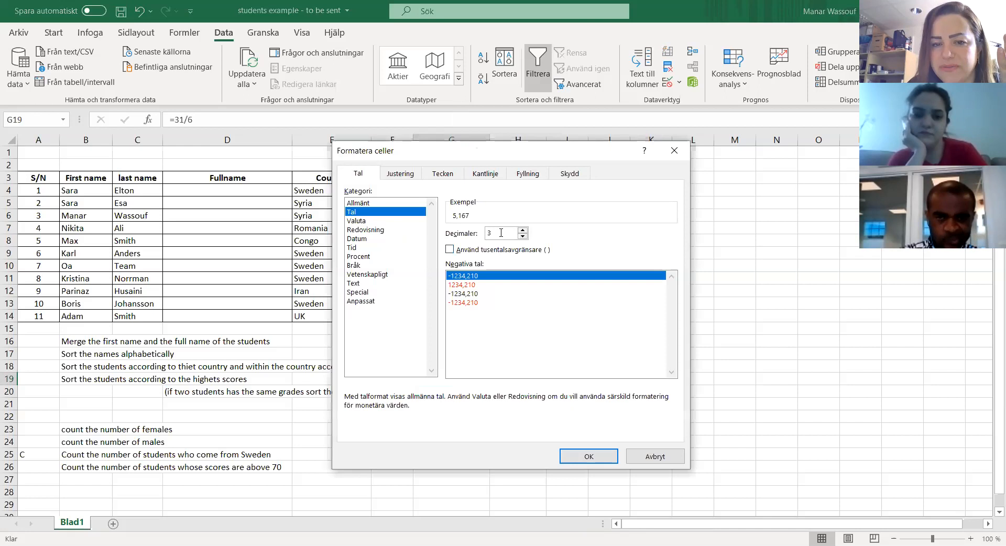
key(BackSpace)
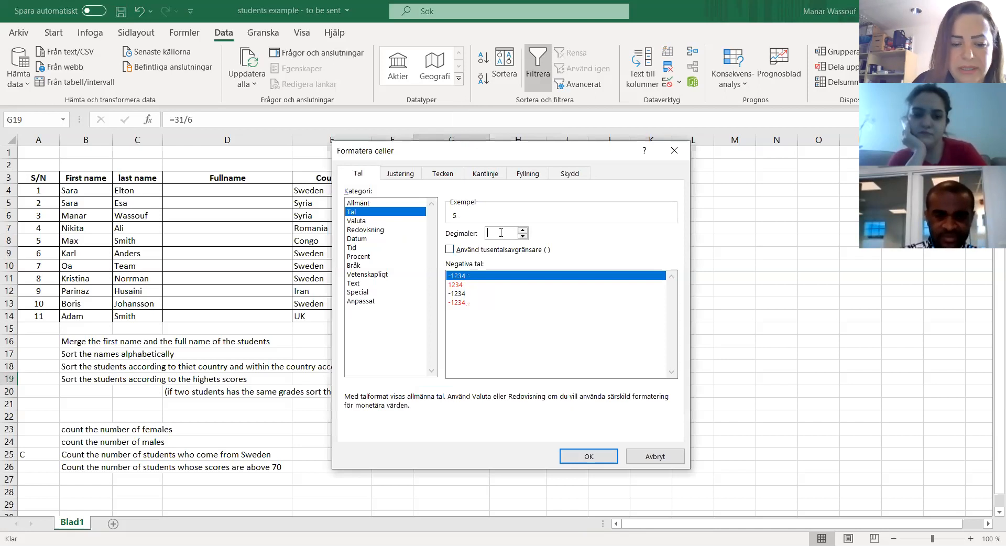
text(4)
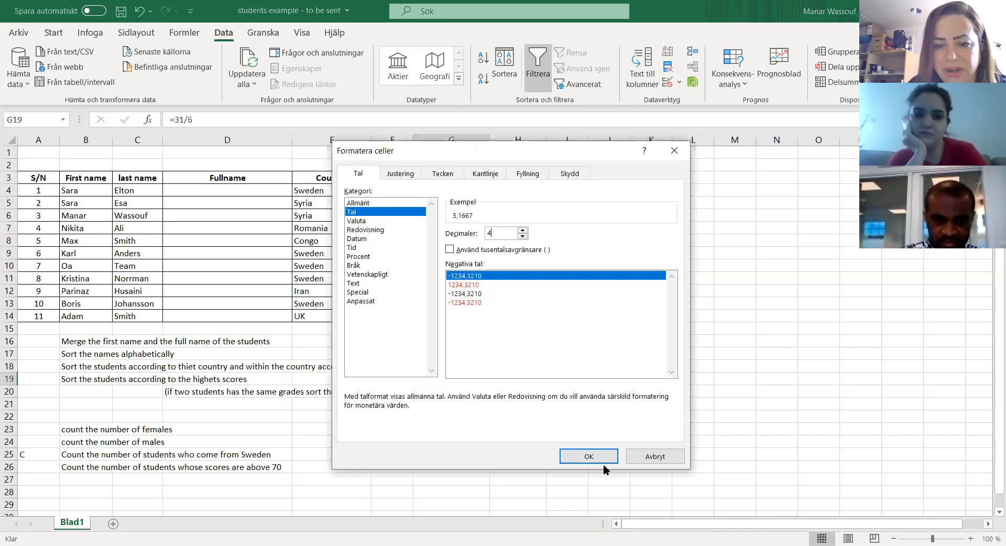
click(588, 456)
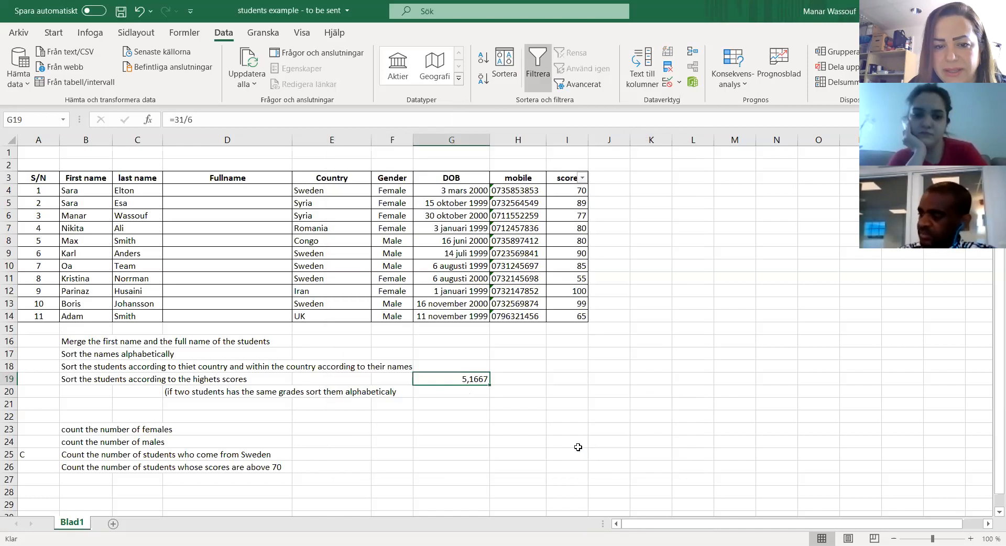
click(463, 393)
Step: Set the number format of the division result in G19 to 0 decimals
click(464, 380)
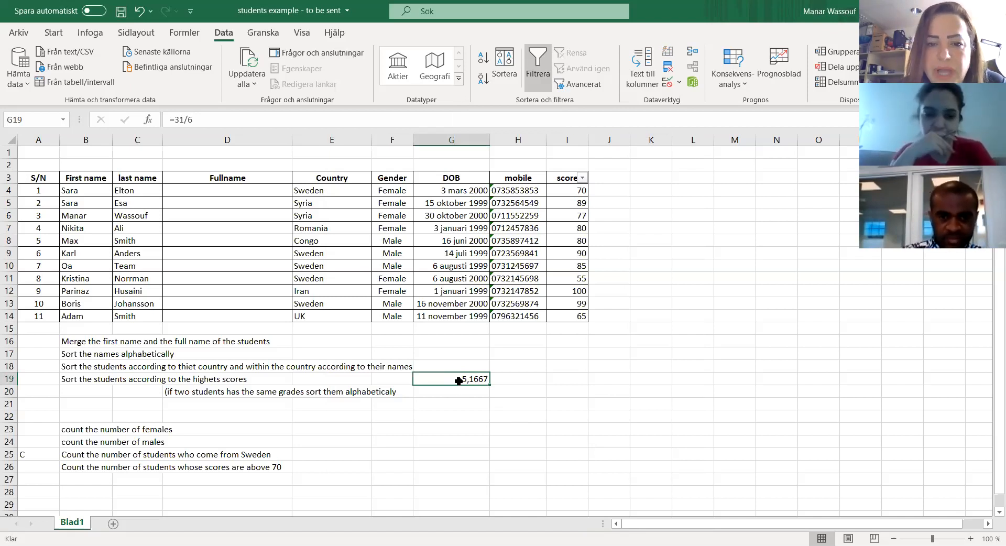
right_click(459, 381)
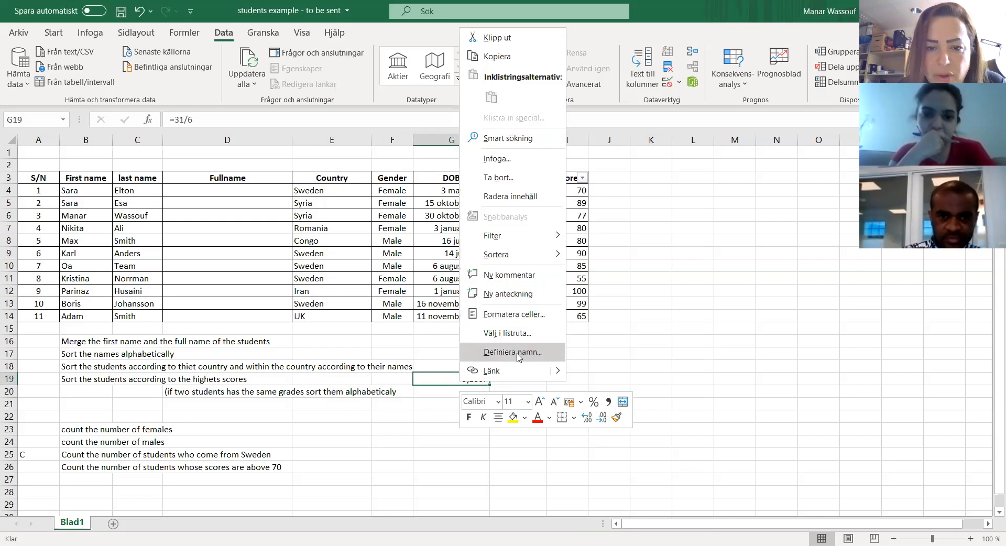
click(512, 314)
text(0)
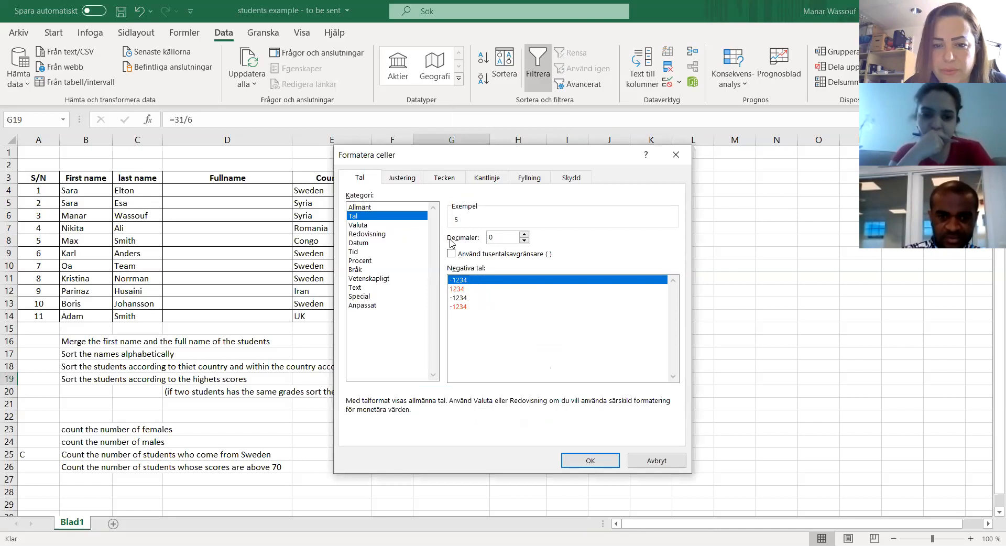
click(603, 462)
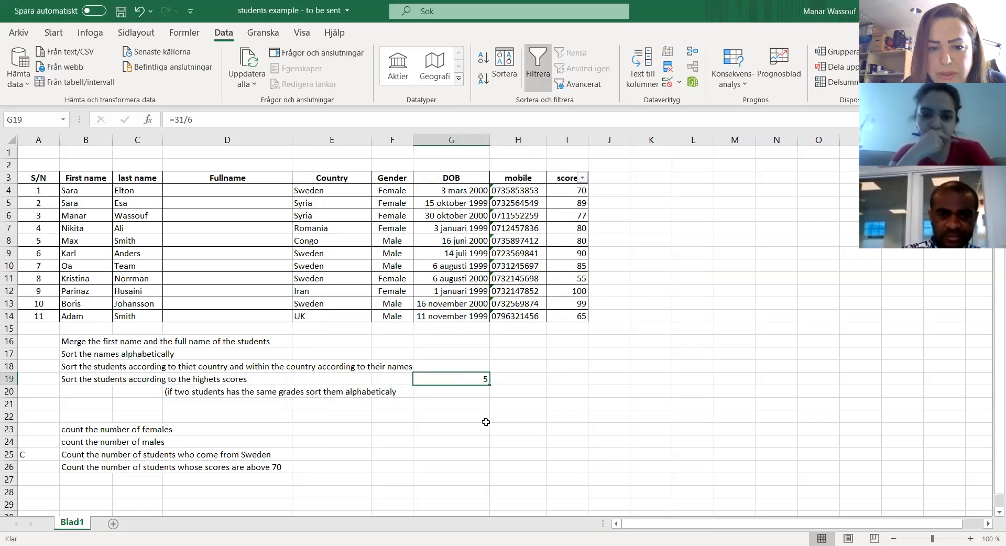
Step: Format the division result in G19 as Procent with 0 decimals and clear the cell's content
right_click(460, 379)
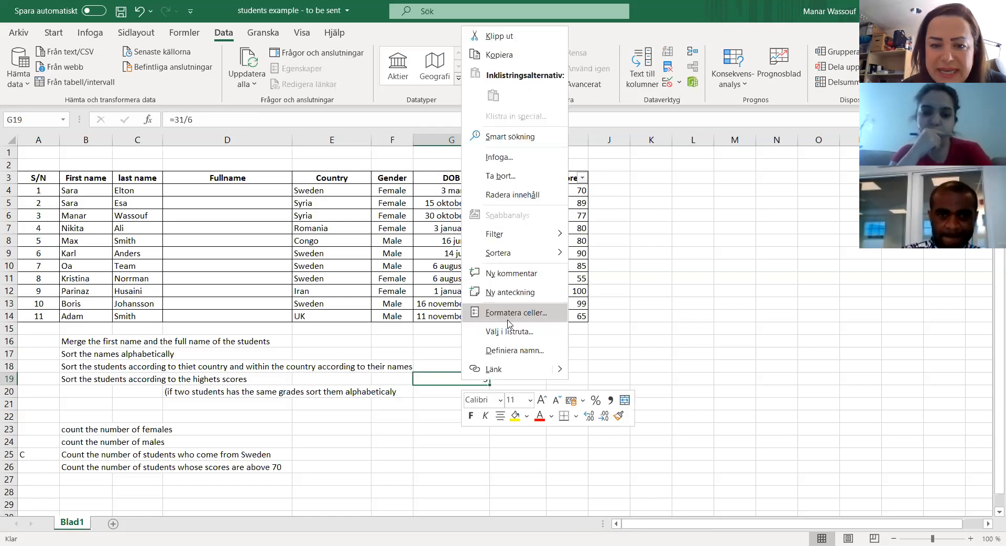
click(509, 313)
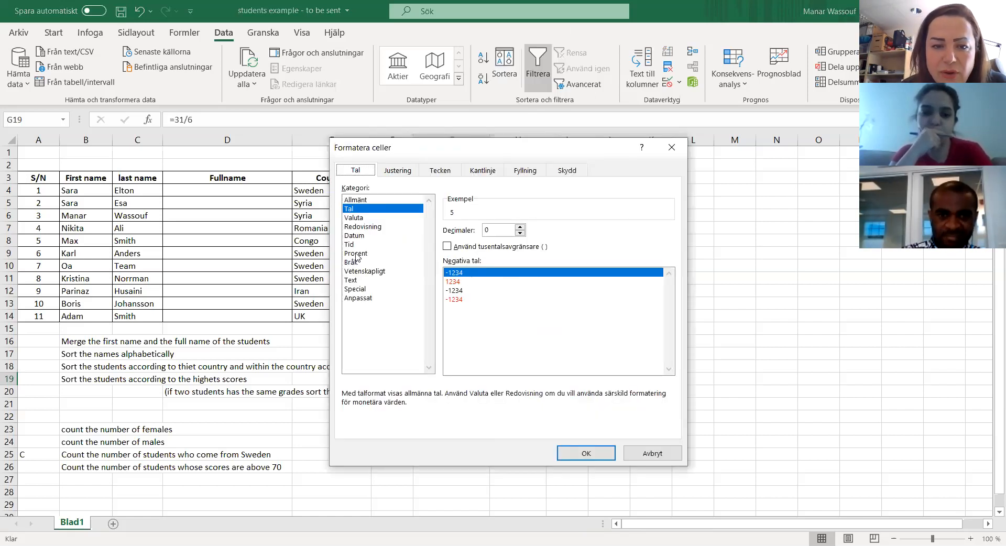
click(360, 254)
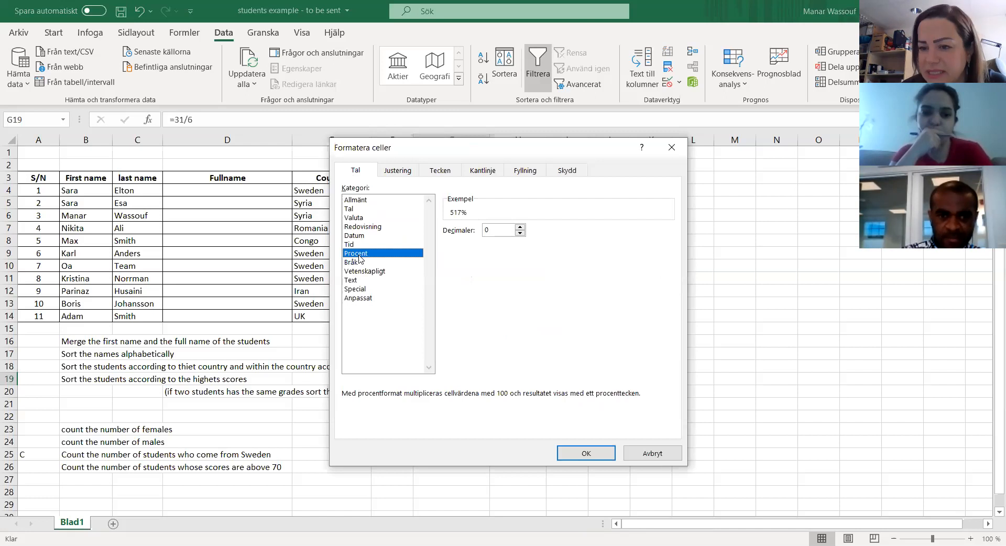
click(570, 451)
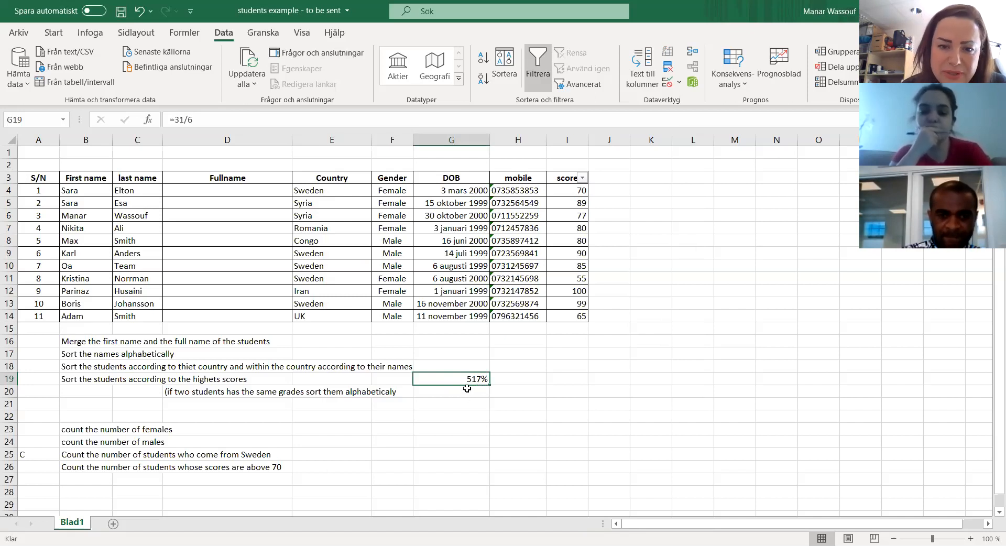
key(Delete)
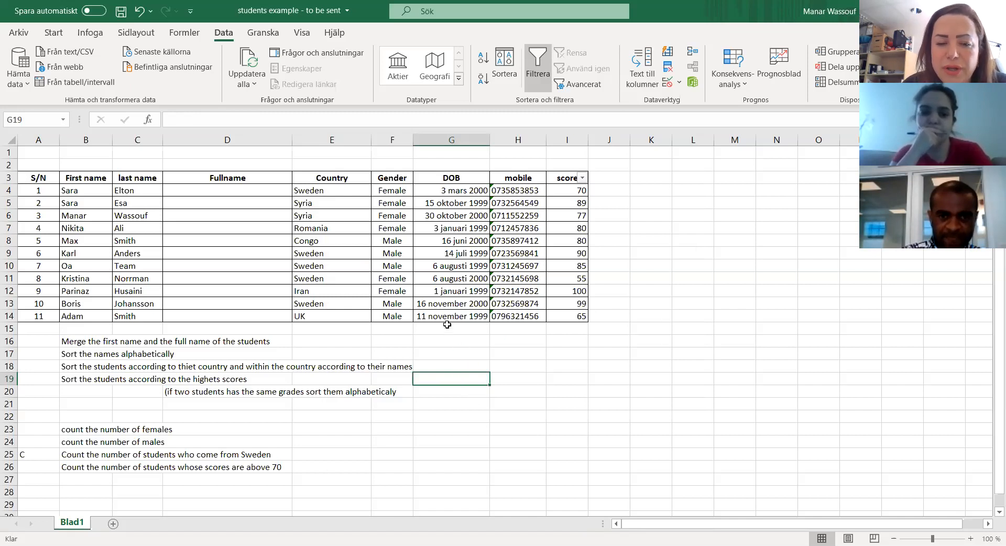
click(455, 341)
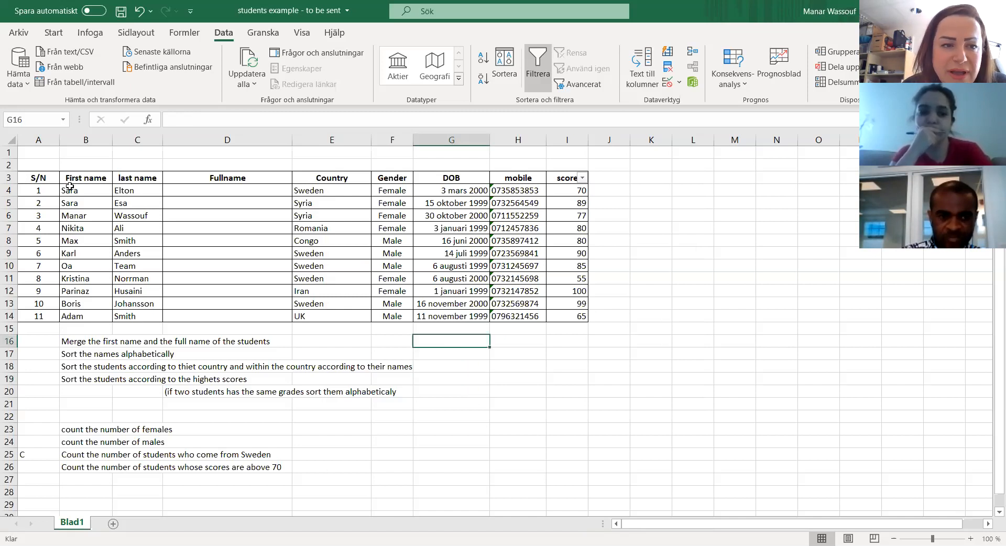
Step: Format the first name, last name and full name cells B4:D14 as Text
drag(67, 191, 131, 318)
drag(78, 190, 237, 318)
right_click(228, 262)
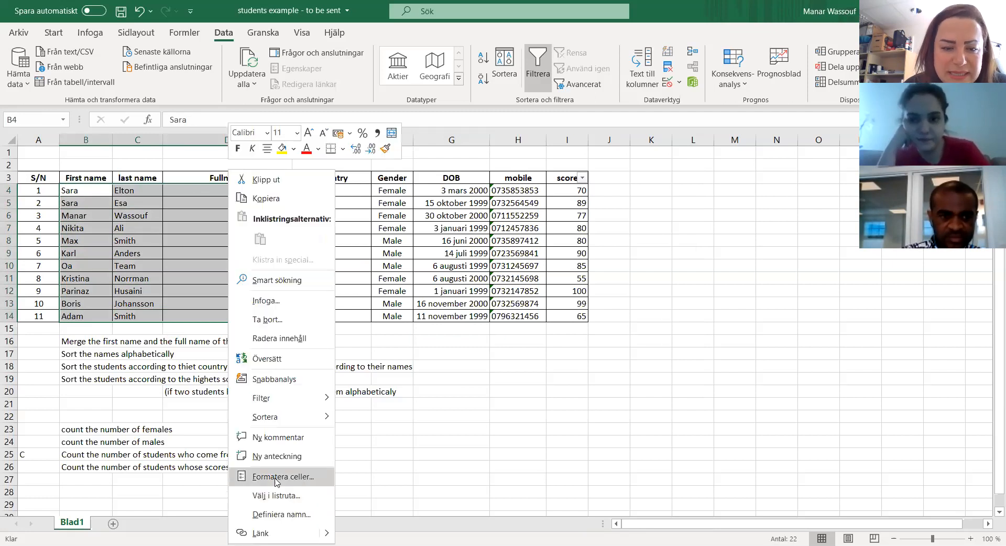
click(275, 477)
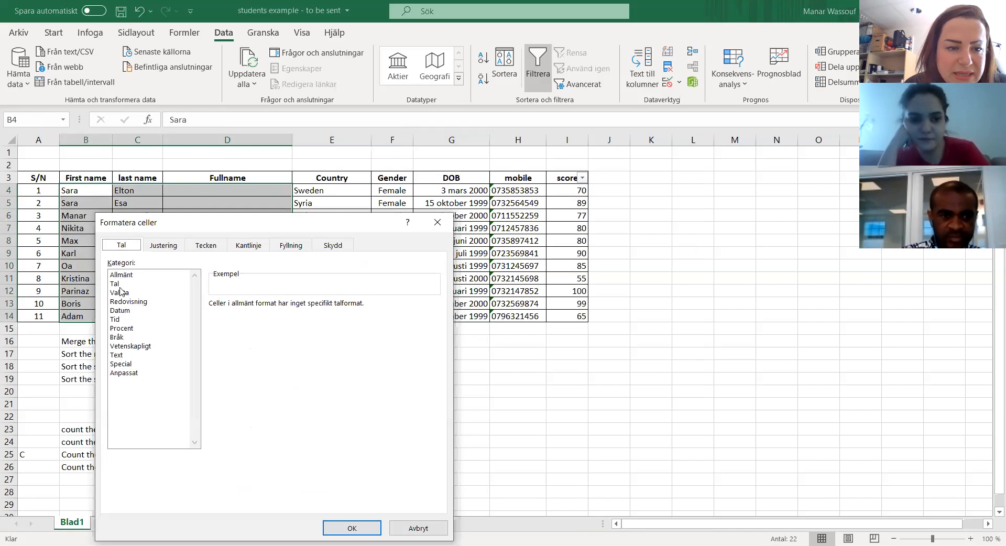
click(120, 355)
click(361, 529)
click(249, 279)
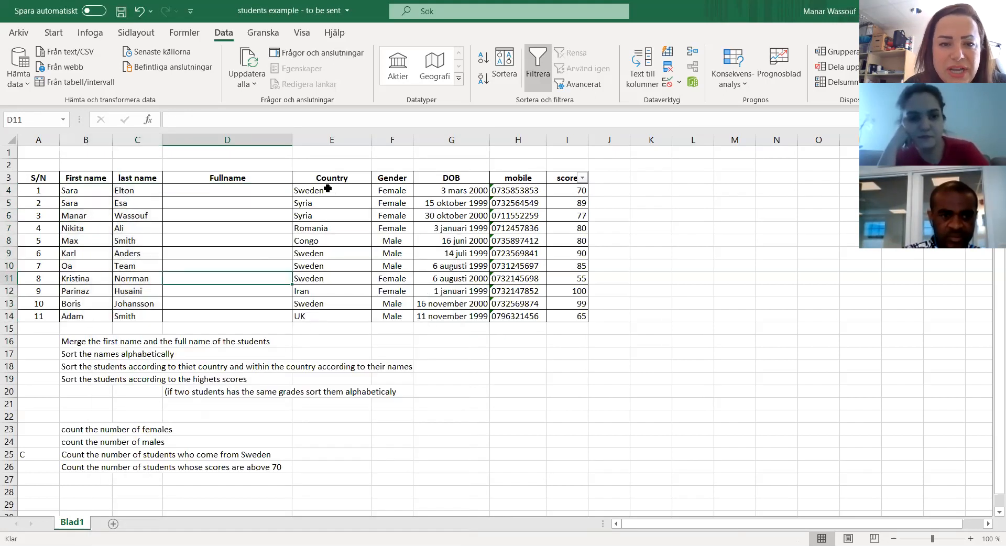
Step: Format the country and gender cells E4:F14 of the student table as Text
drag(327, 188, 392, 315)
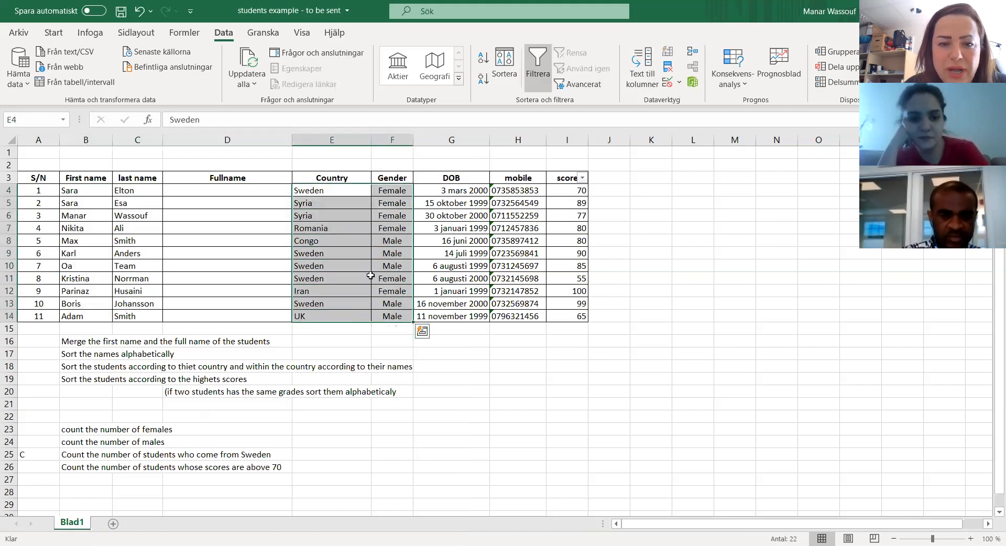
right_click(347, 254)
click(397, 478)
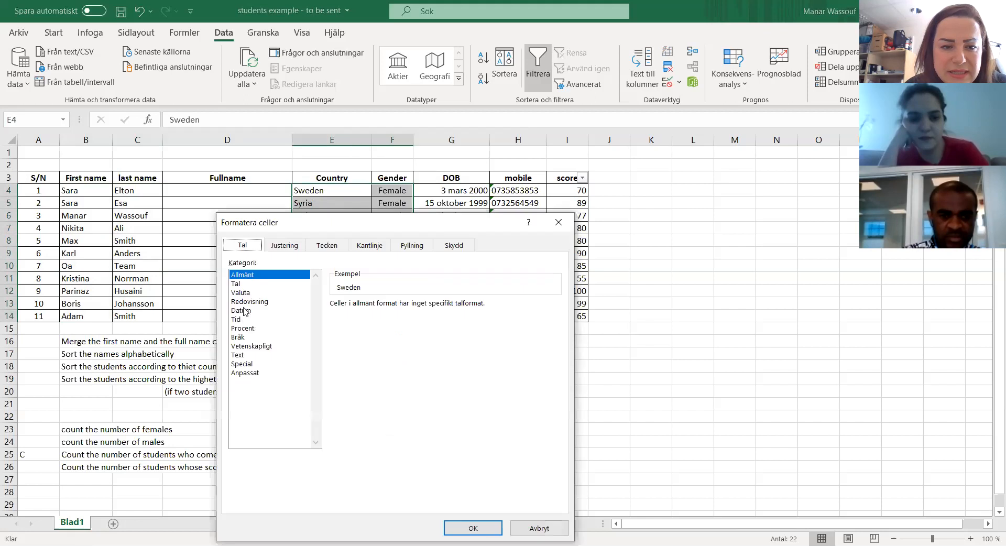
click(239, 355)
click(472, 528)
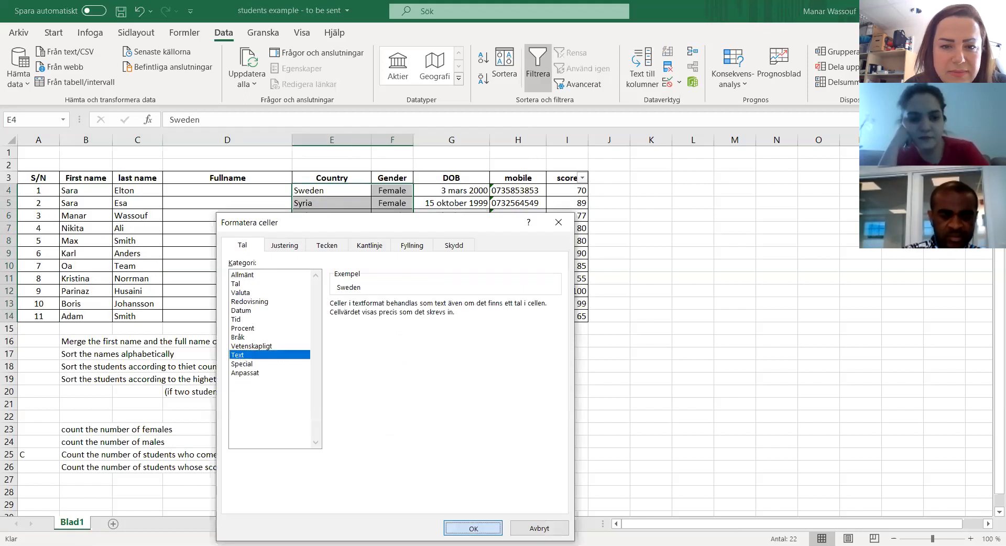
Step: Format the first student's DOB in G4 as Datum with the type 14-3 2012
click(459, 192)
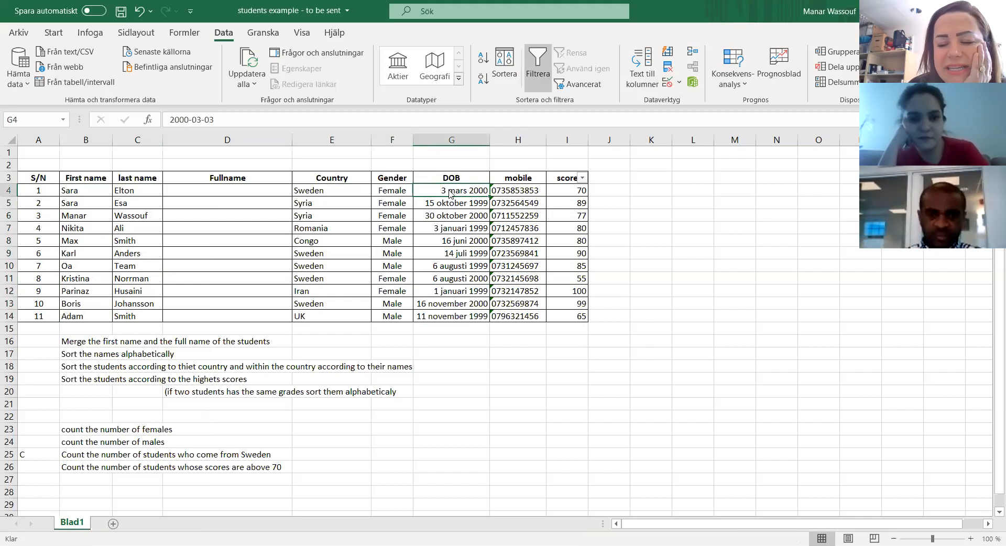
right_click(448, 190)
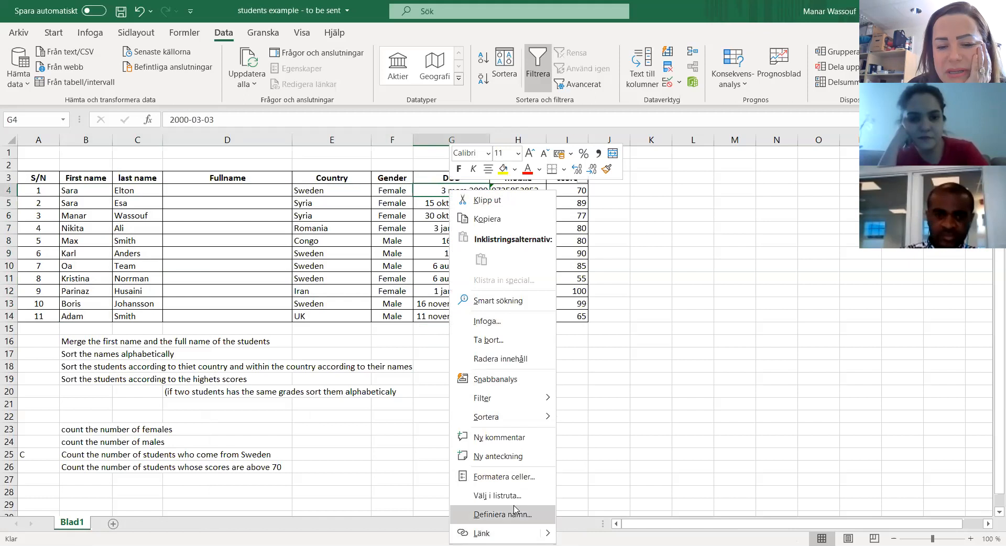
click(507, 478)
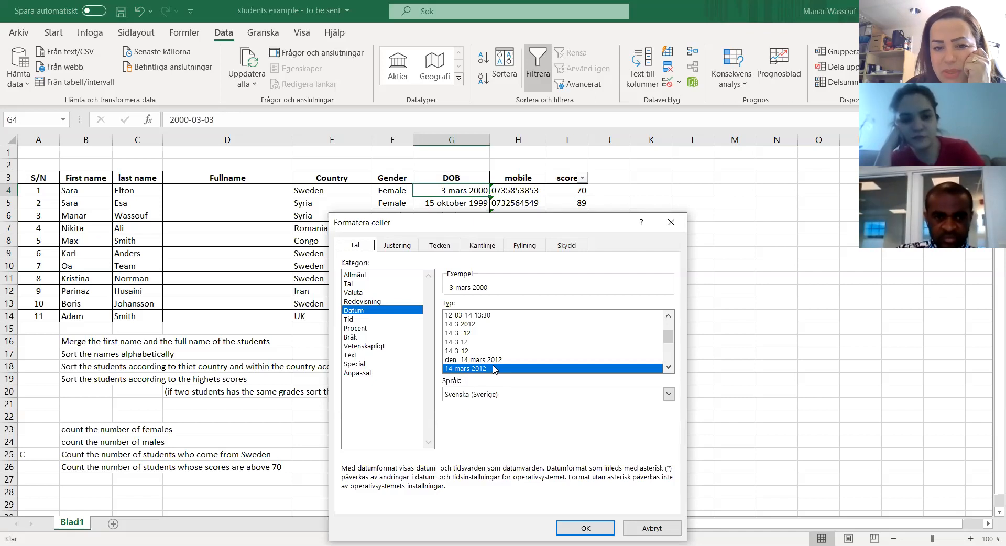
click(466, 324)
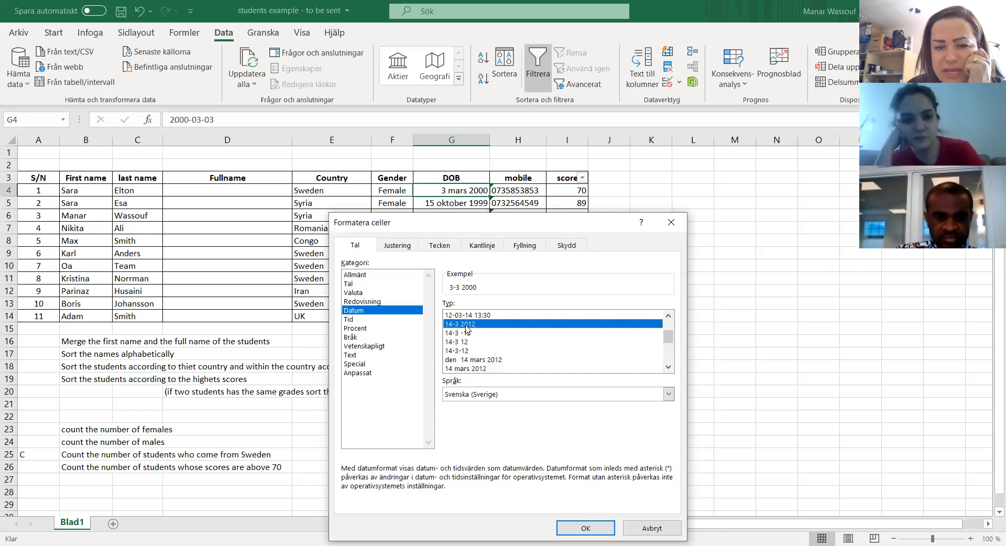
click(586, 528)
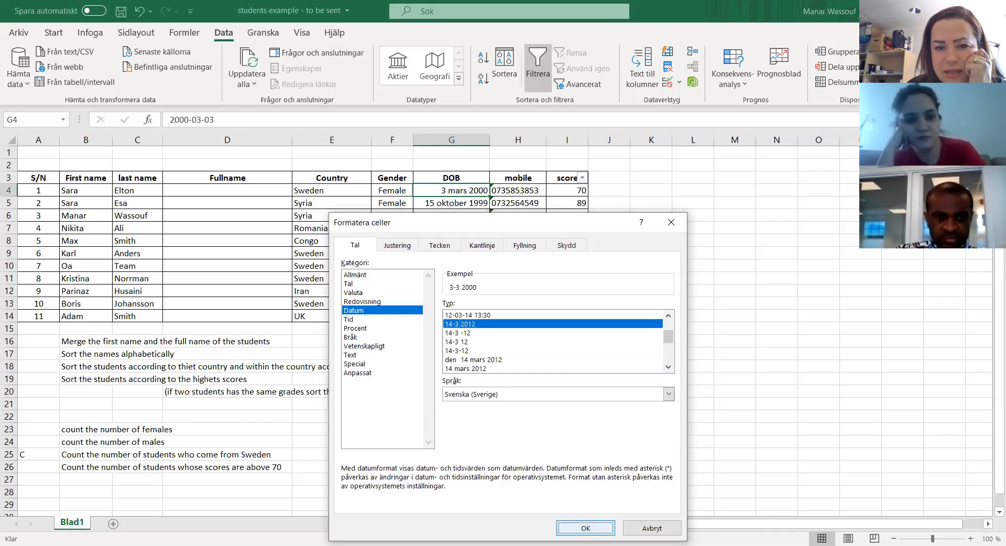
key(Return)
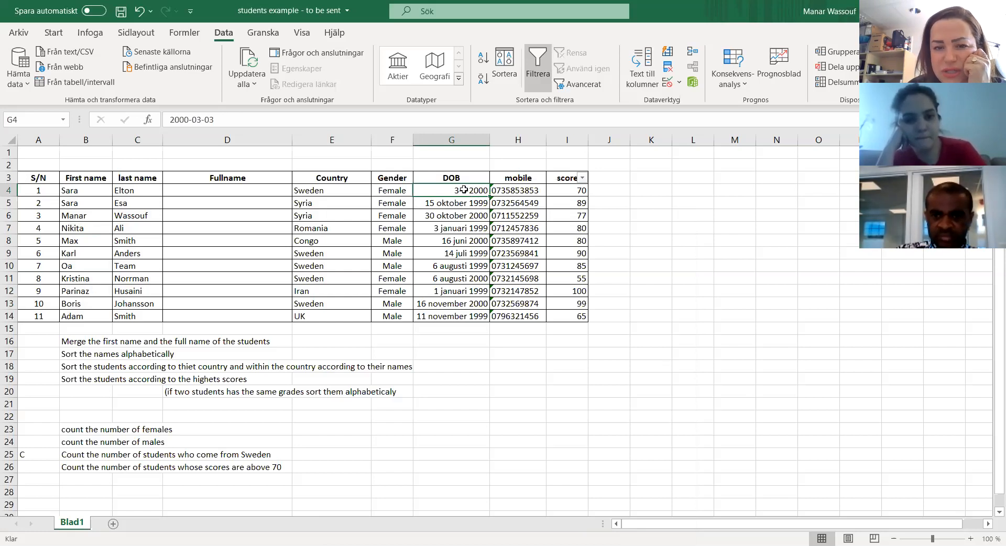
Step: Reopen the cell format of G4 and examine the available date types and language options, keeping Svenska (Sverige)
right_click(464, 190)
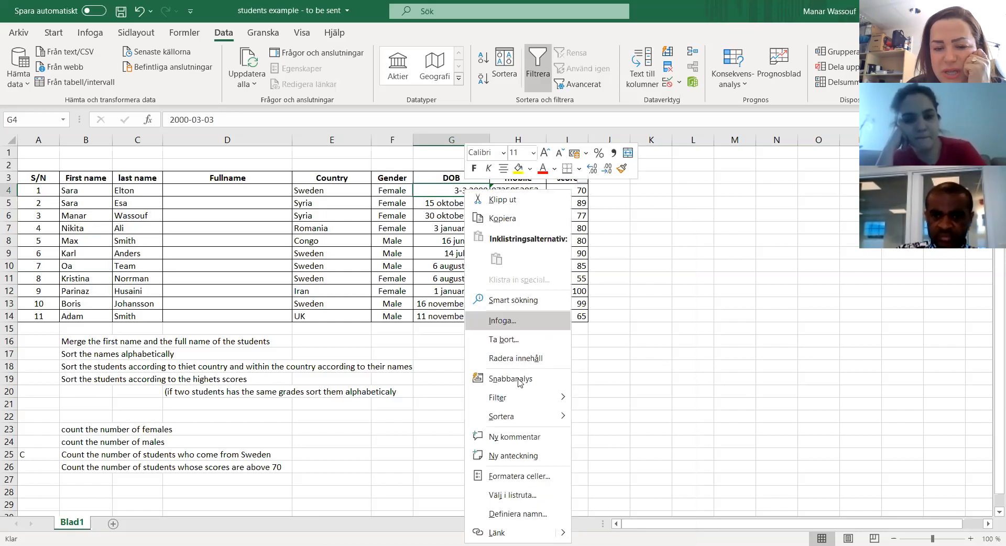
click(520, 476)
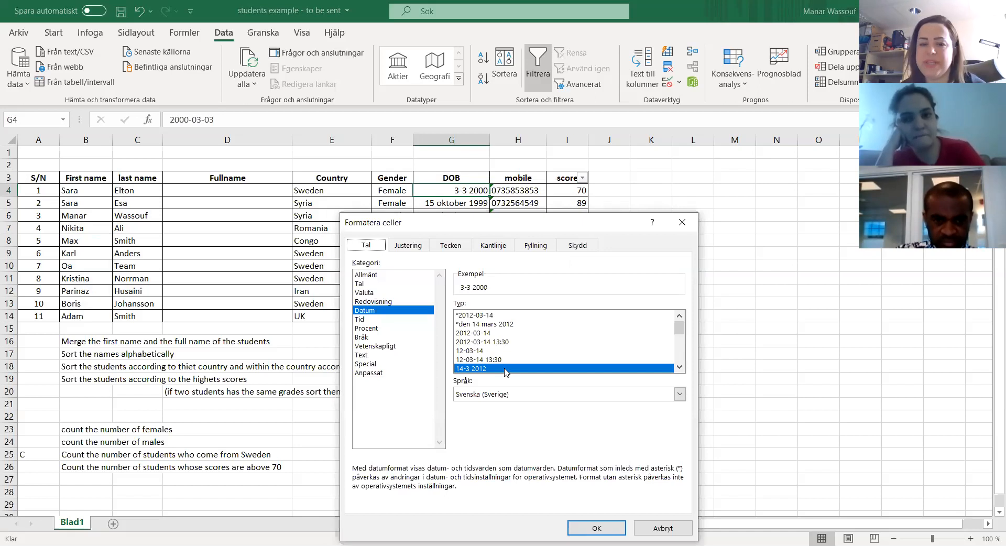
click(679, 367)
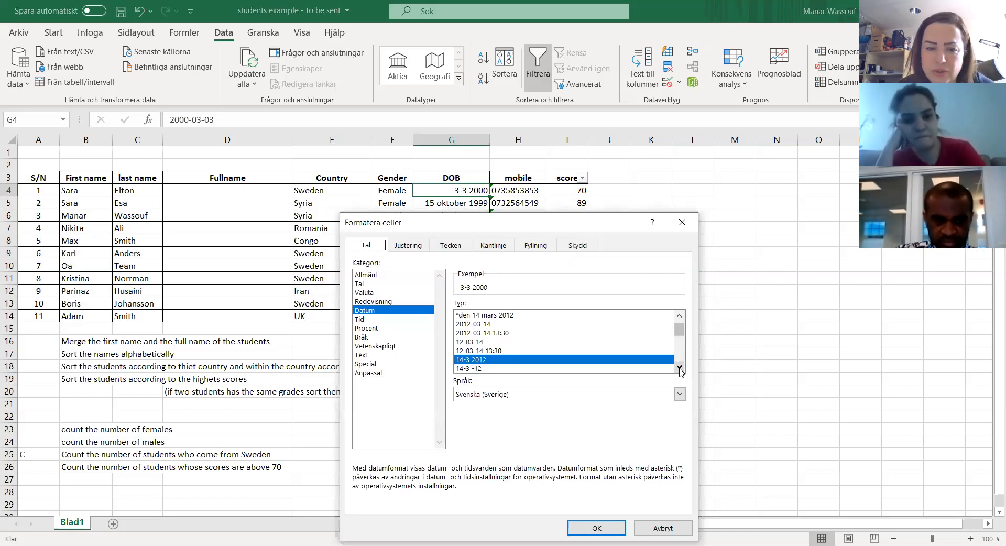
click(679, 367)
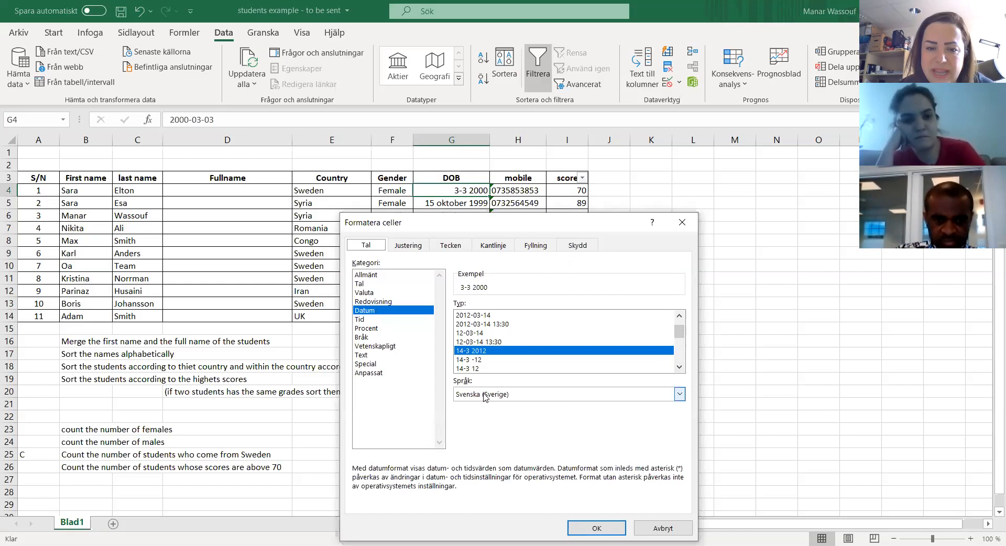
click(487, 395)
scroll(498, 419, down, 2)
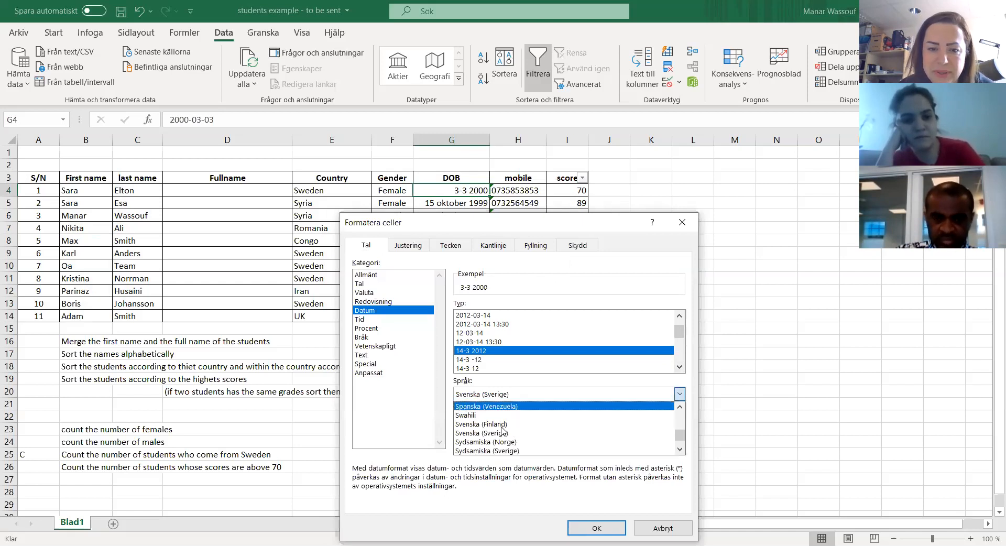
scroll(503, 428, down, 5)
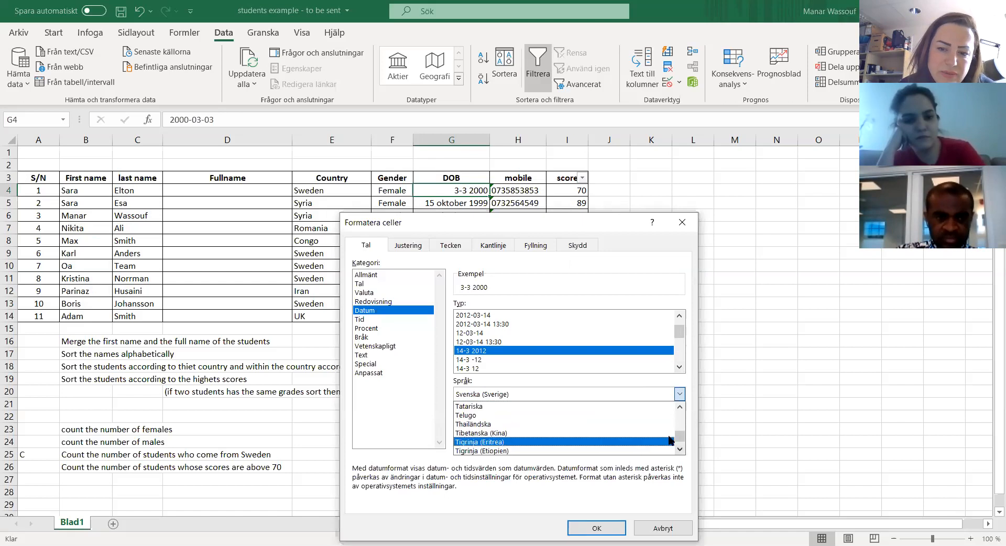
click(486, 395)
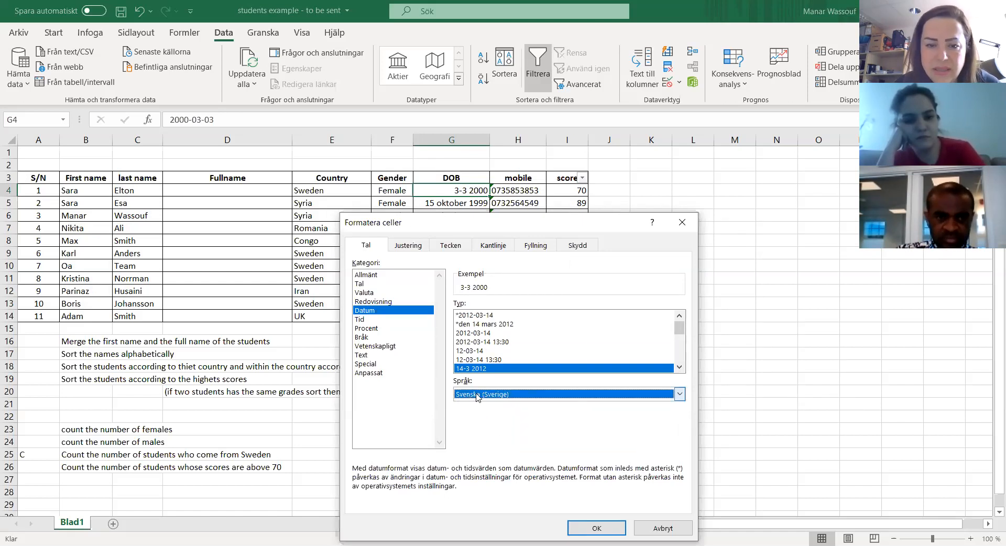
Step: Browse the Swedish date types for G4 and preview the type 14 mars -12
double_click(679, 367)
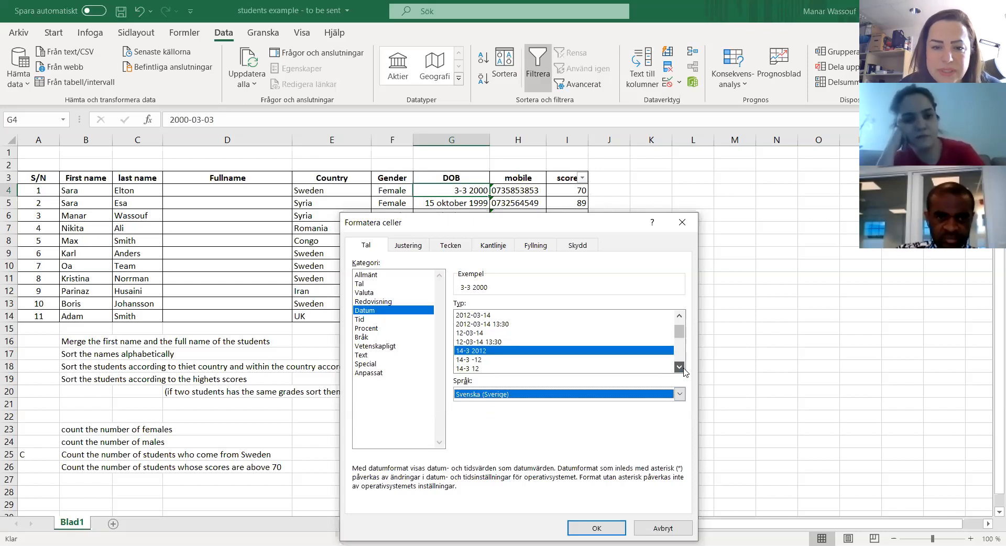
double_click(682, 368)
click(680, 367)
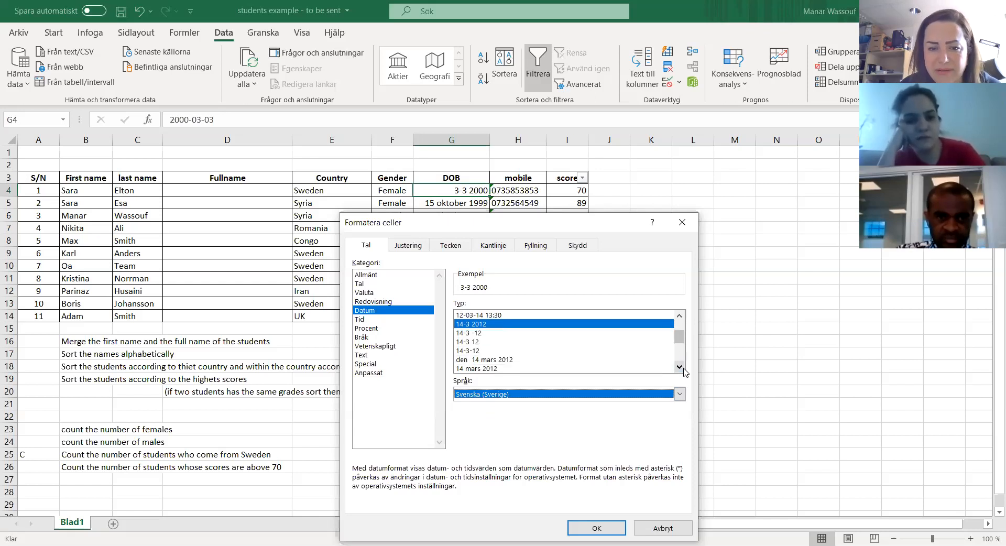
click(679, 367)
click(680, 367)
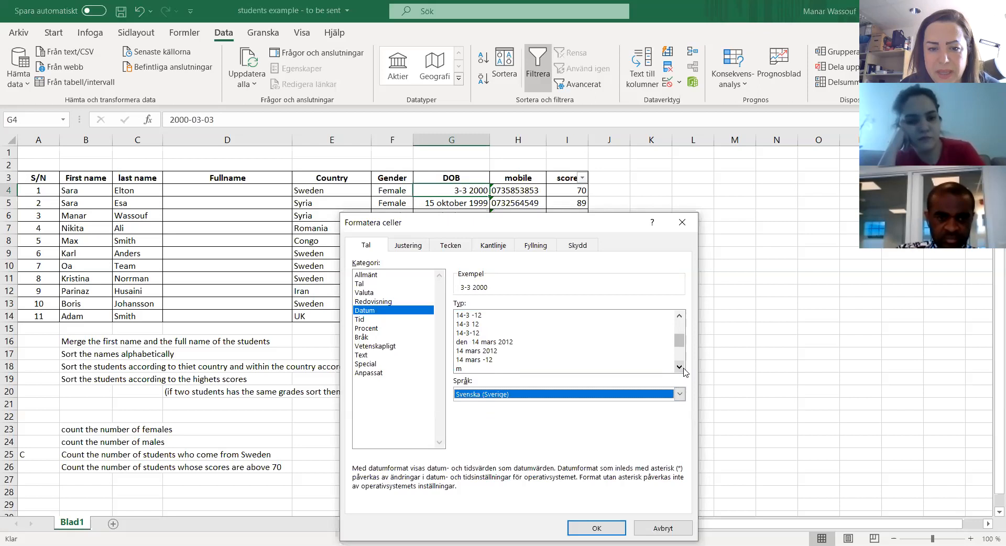
click(460, 360)
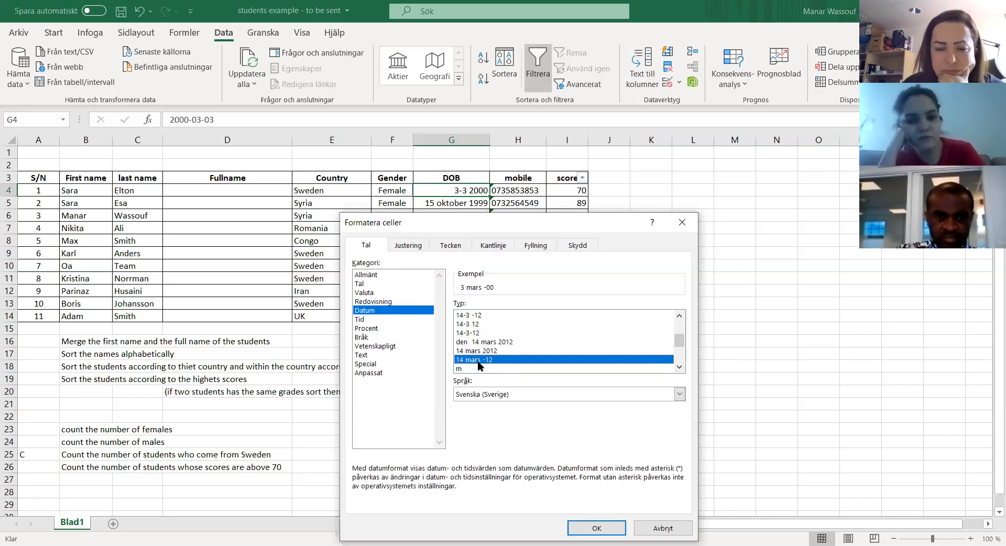
Step: Browse the remaining Swedish date types for G4 and preview the types 14-mar, mars 2012 and 2012
click(680, 368)
click(679, 369)
click(679, 369)
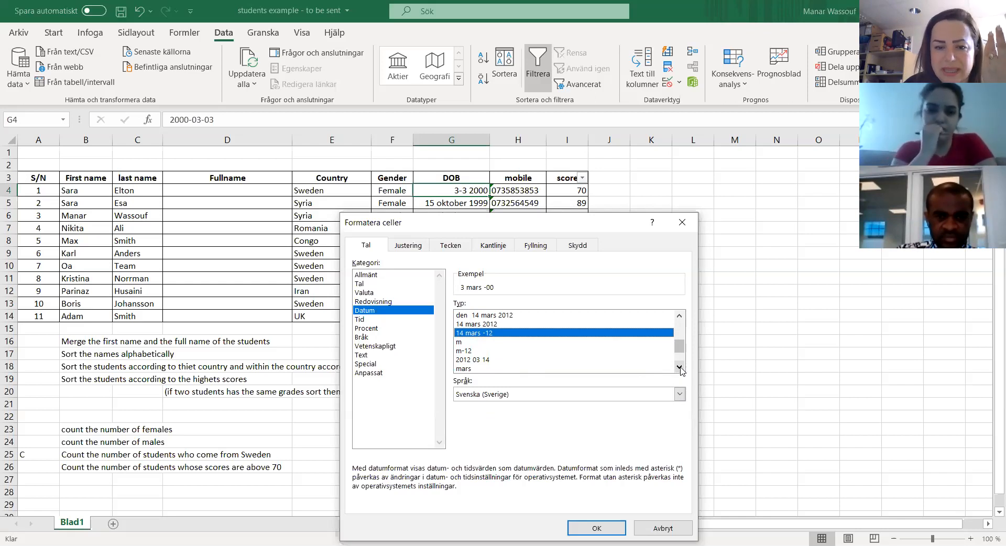
click(679, 369)
click(680, 368)
click(680, 369)
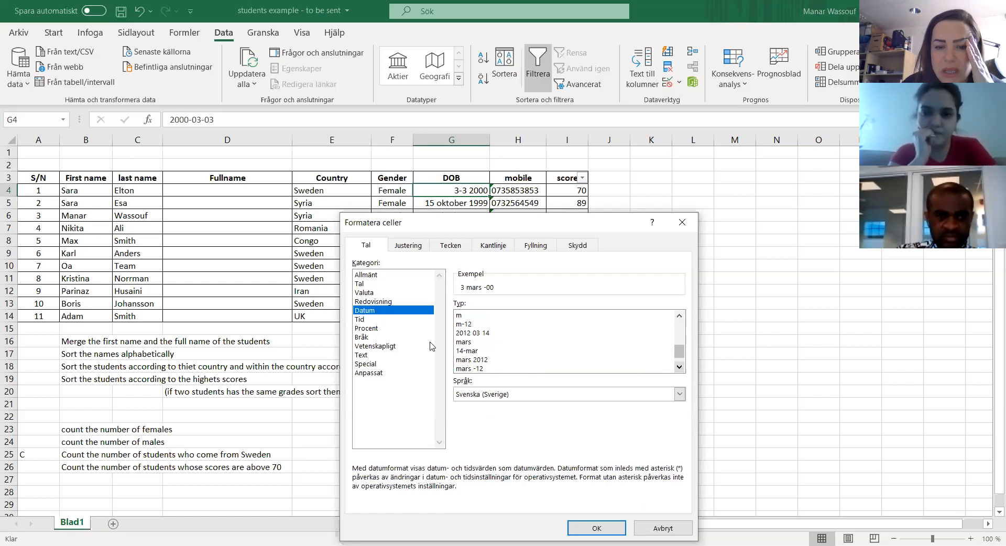
click(473, 350)
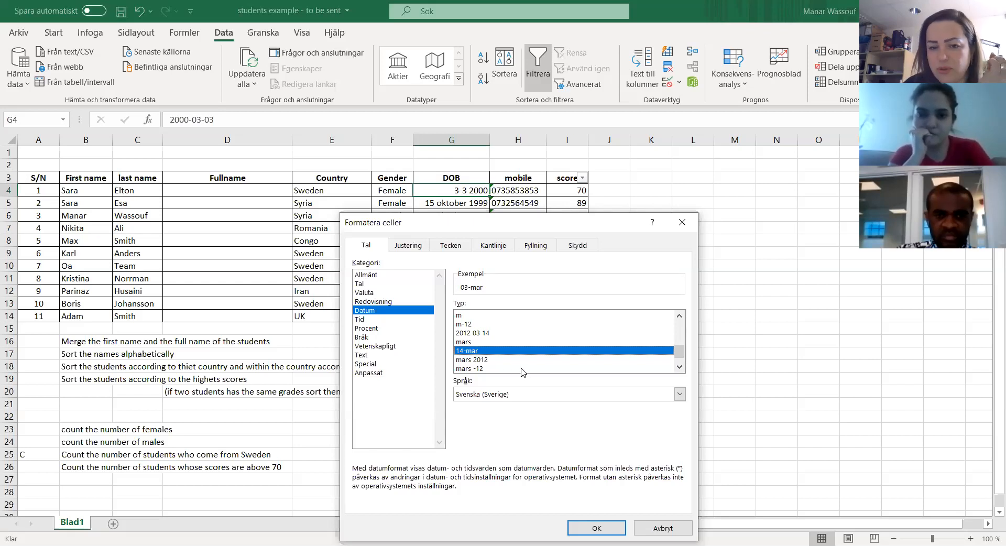
click(481, 361)
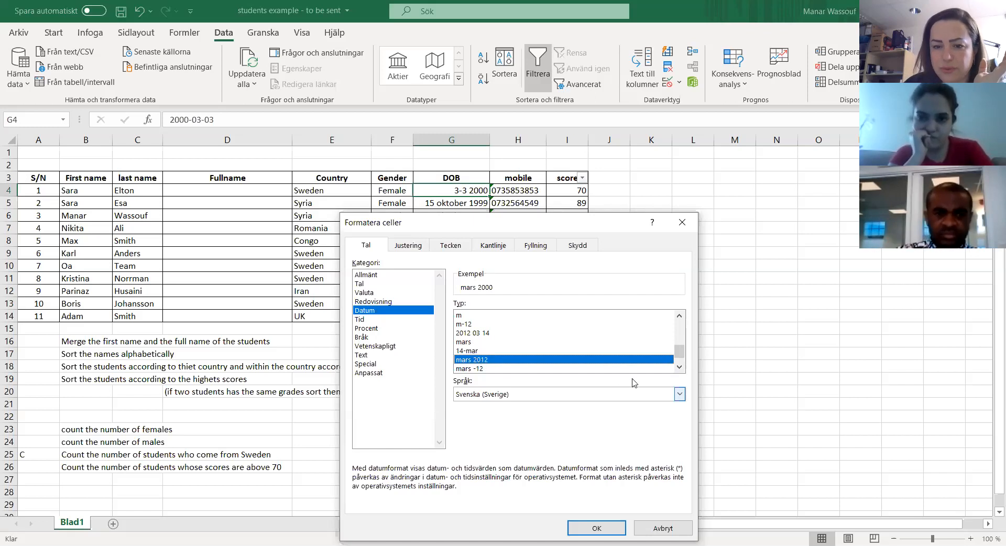
click(681, 369)
click(681, 368)
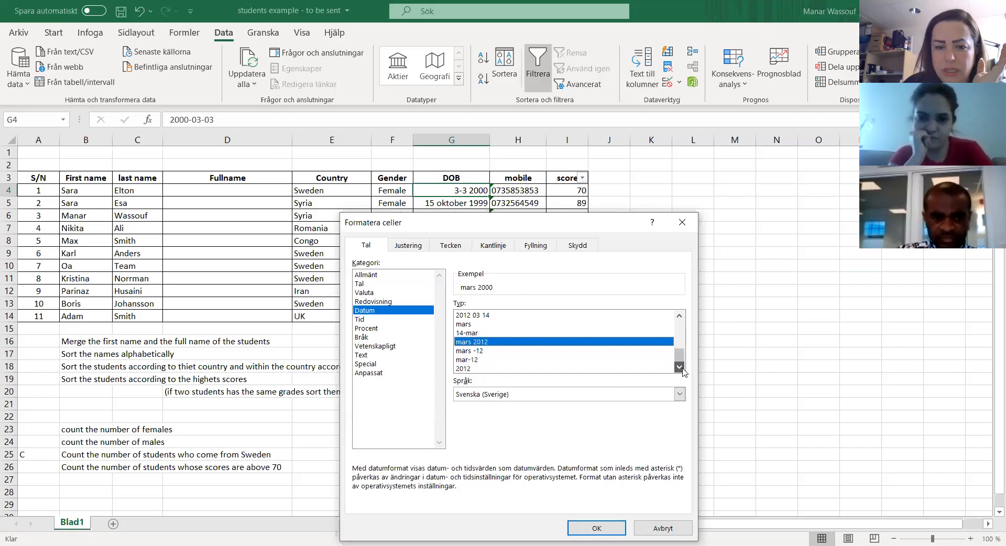
click(481, 368)
Step: Format the first student's DOB in G4 with the date type *2012-03-14
drag(679, 355, 676, 313)
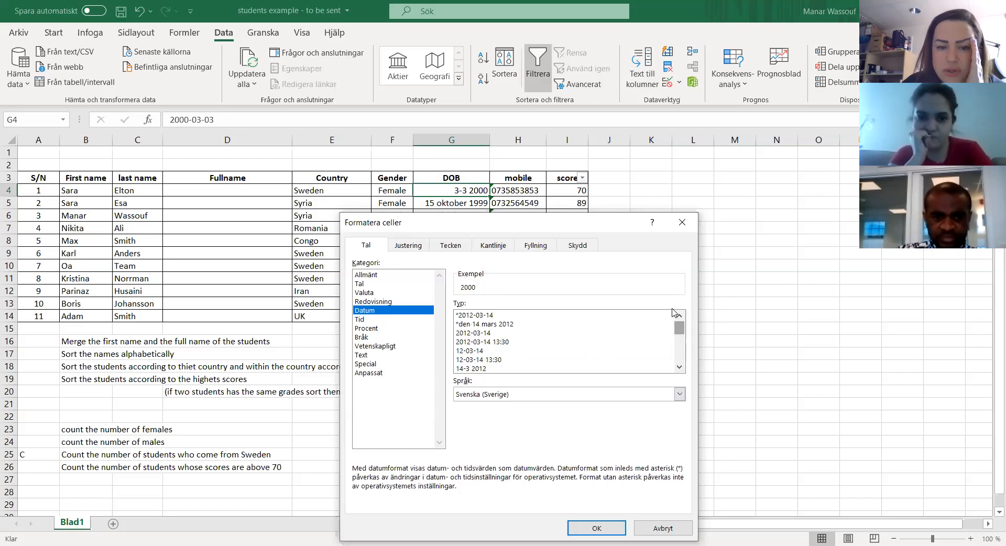
click(479, 315)
click(596, 527)
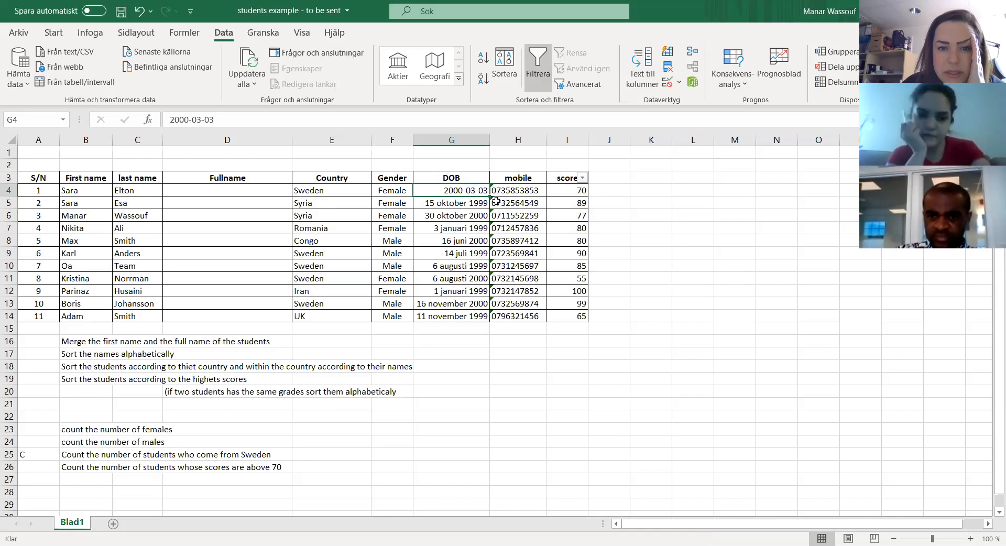
Step: Format all DOB cells G4:G14 as Datum with the type 14 mars 2012
click(474, 201)
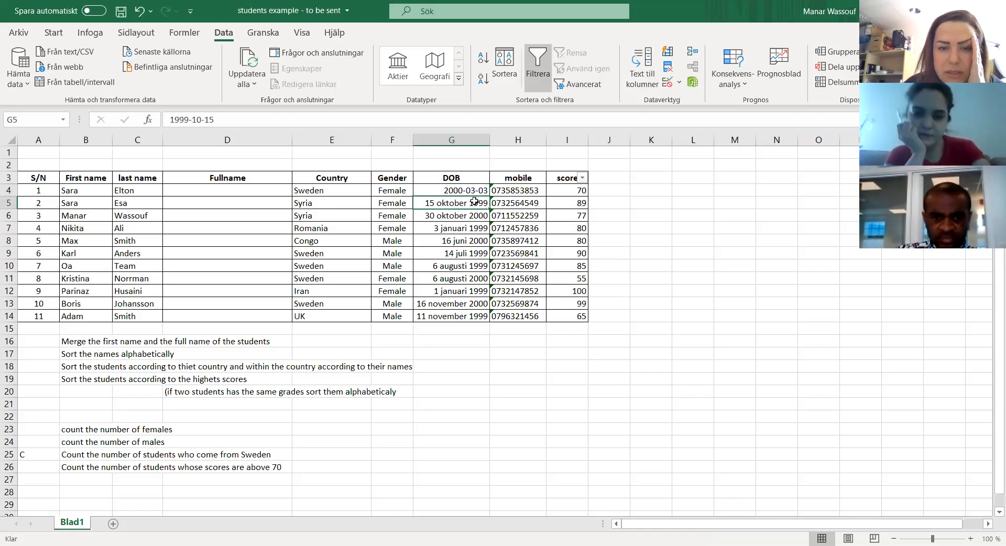
drag(472, 190, 471, 317)
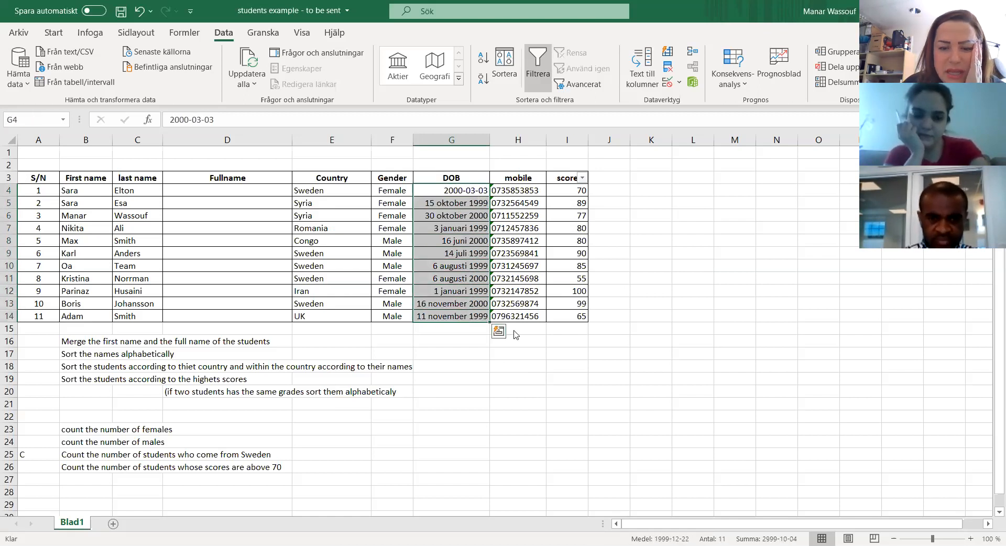
right_click(467, 313)
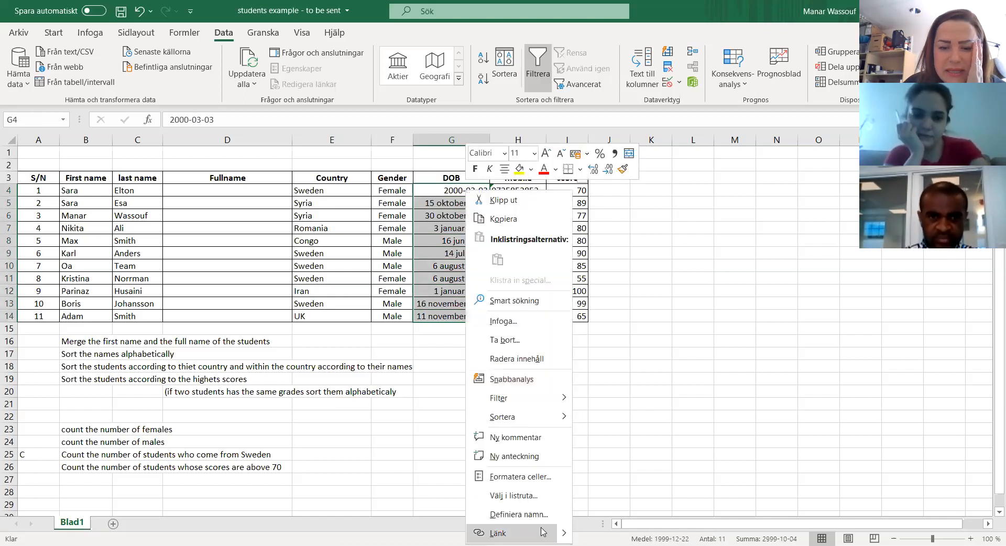
click(530, 476)
click(377, 311)
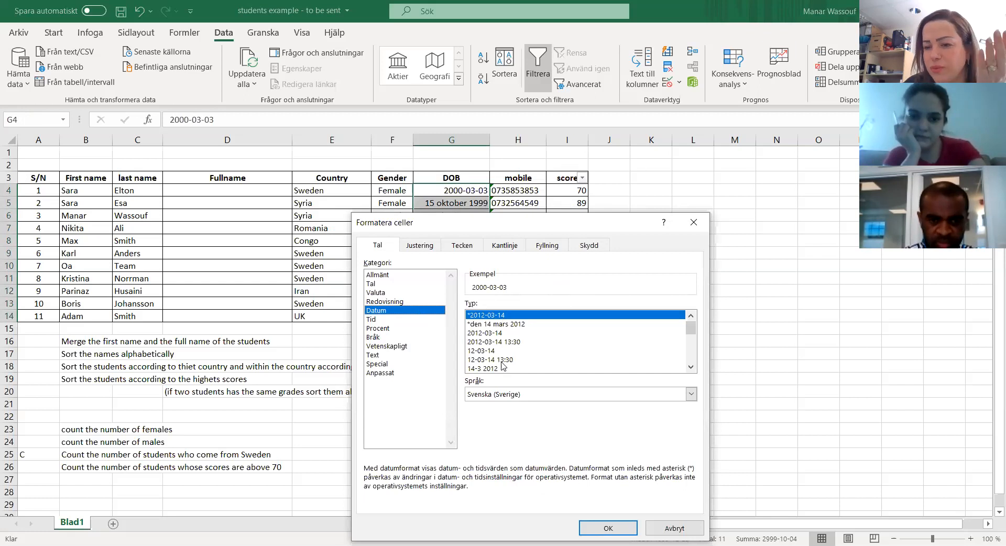
click(486, 325)
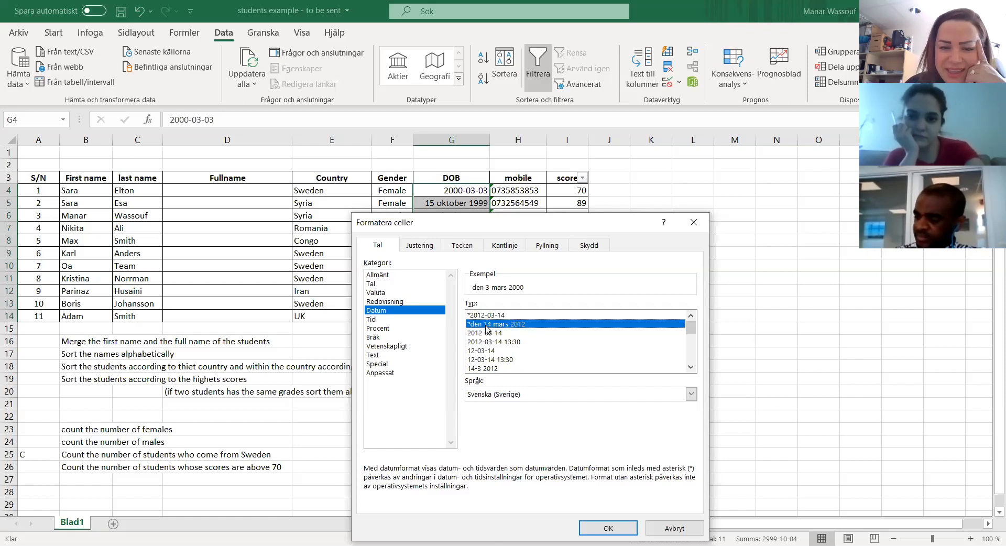
click(491, 333)
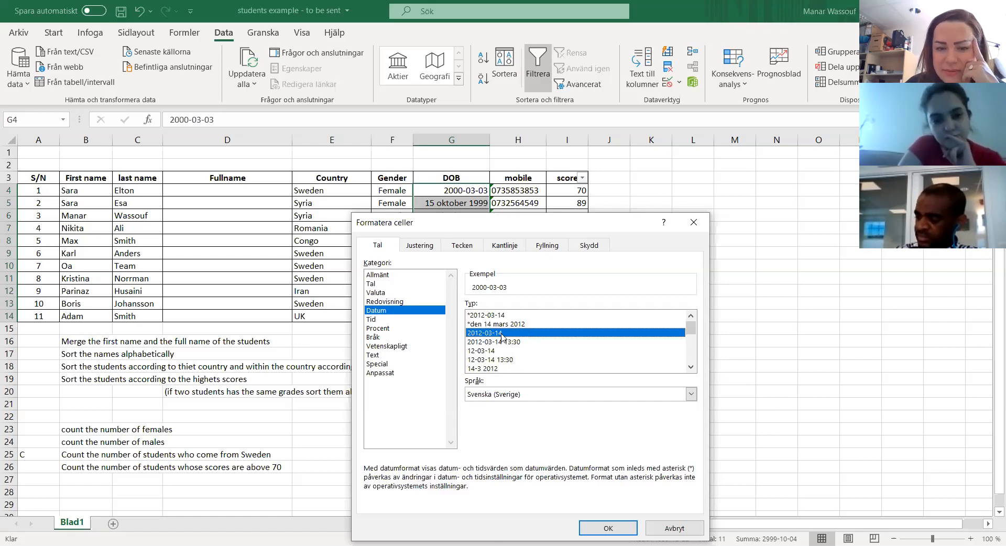
scroll(549, 341, down, 2)
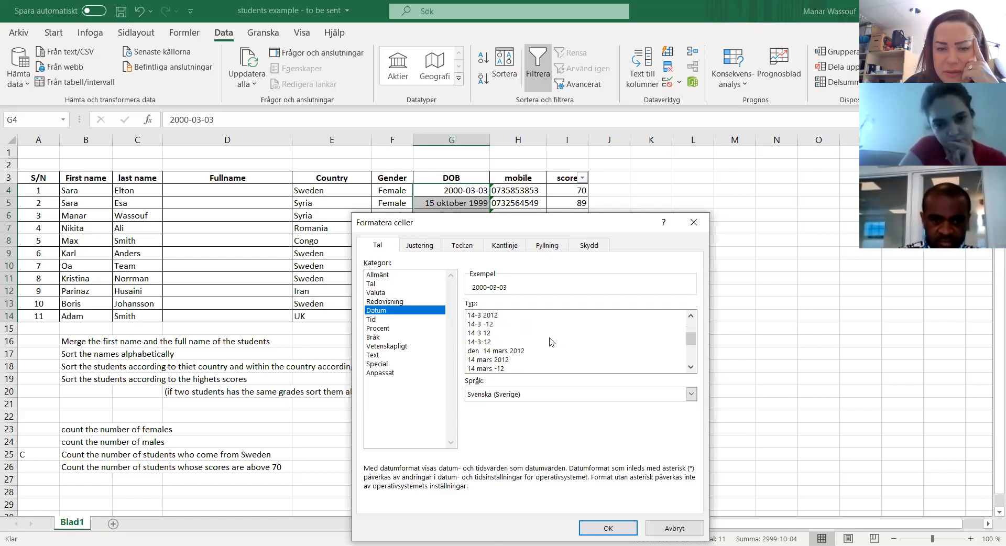
click(493, 360)
click(600, 527)
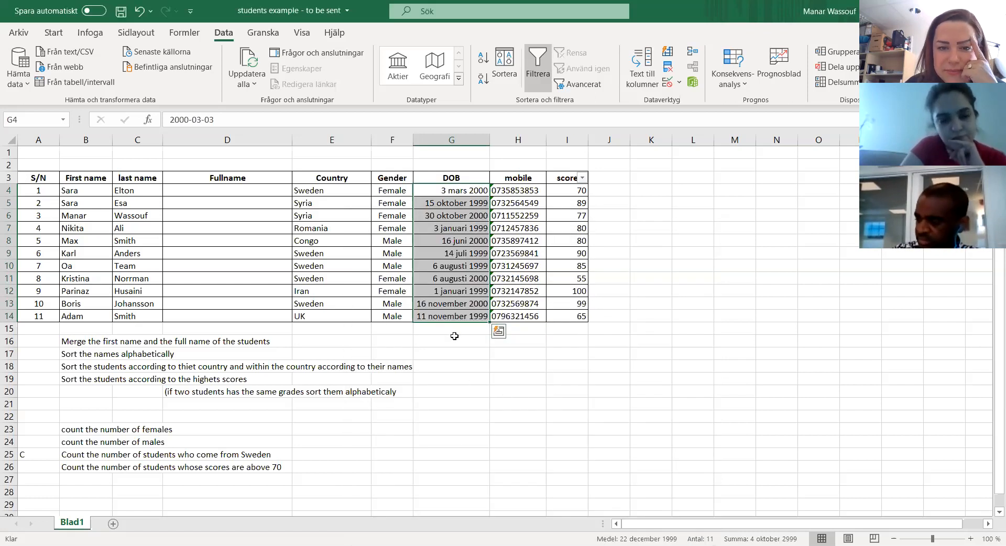
Step: Examine the date entries in the DOB column, comparing their displayed format with the stored values
click(456, 335)
click(451, 325)
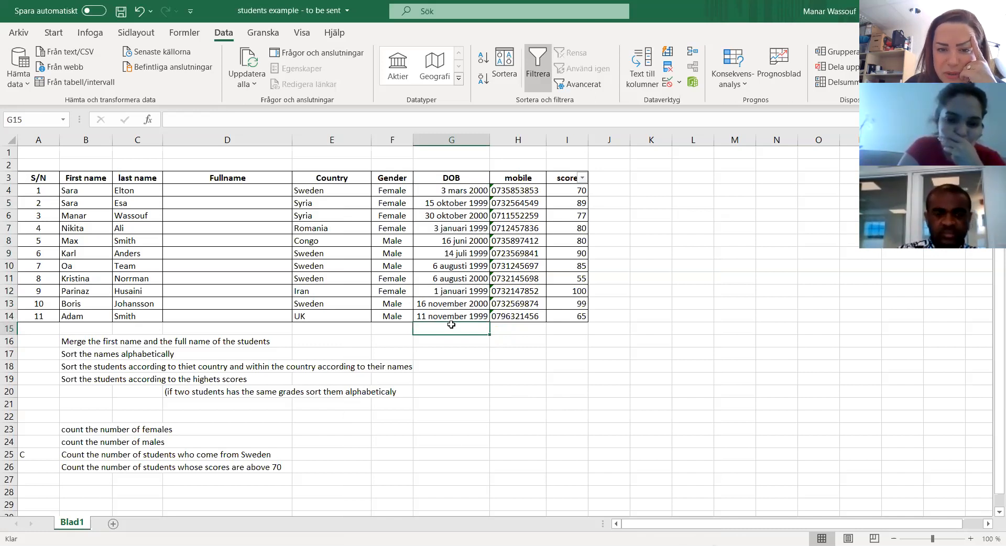
click(451, 254)
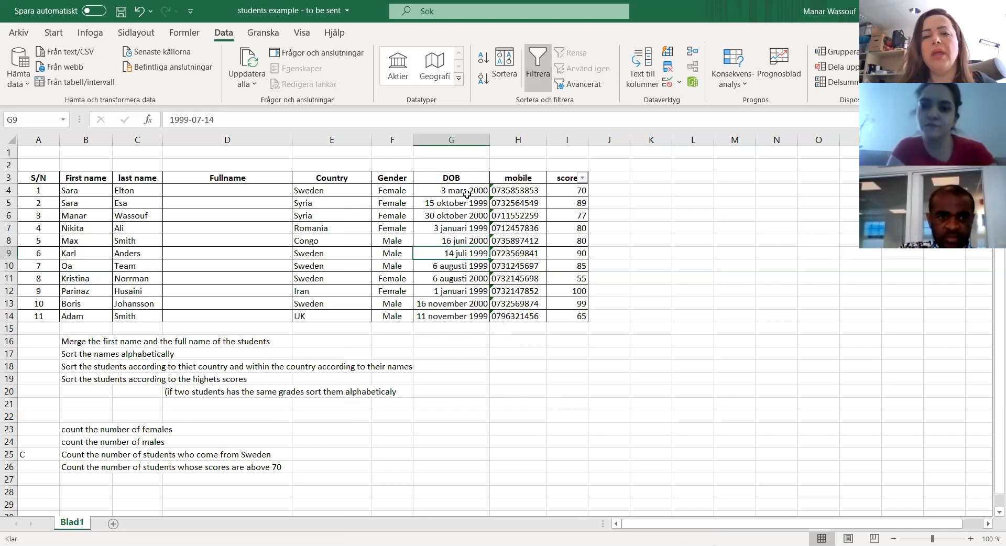
click(441, 178)
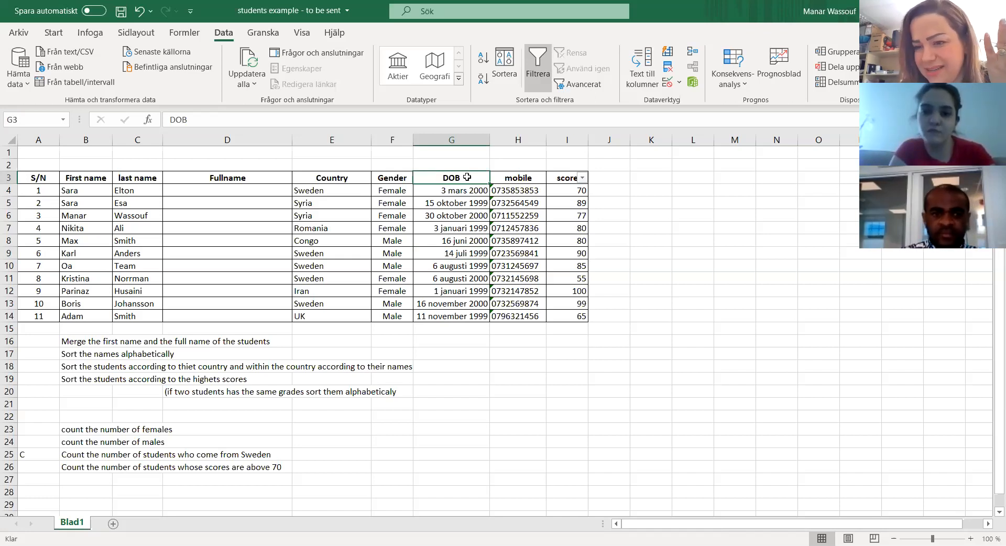
drag(456, 189, 449, 316)
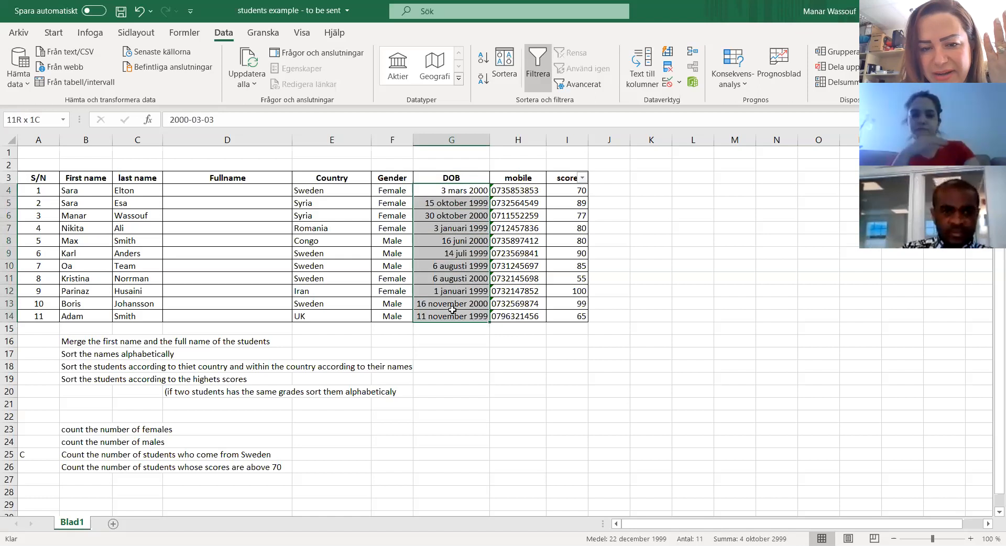
click(456, 190)
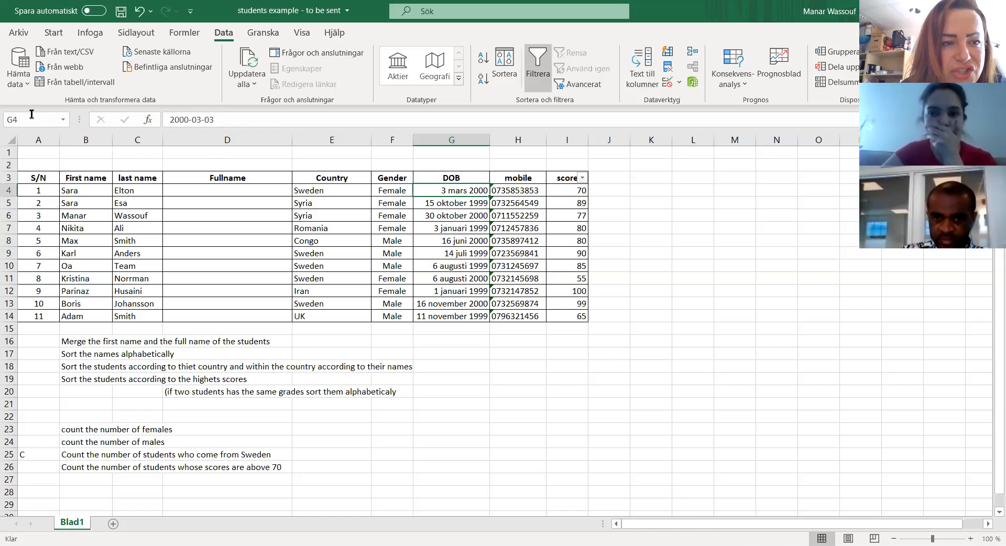
click(471, 315)
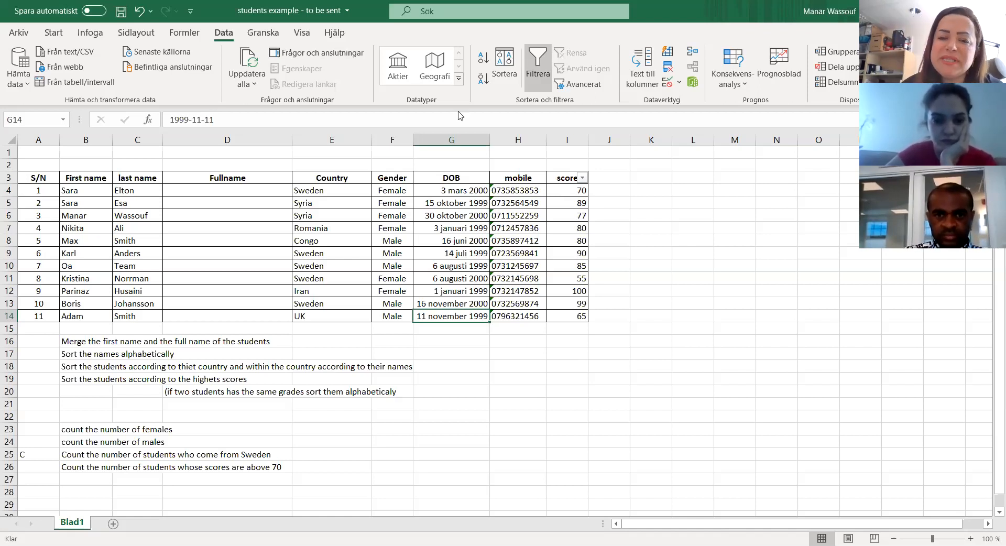
Step: Examine the entries in the mobile and score columns of the student table
click(528, 293)
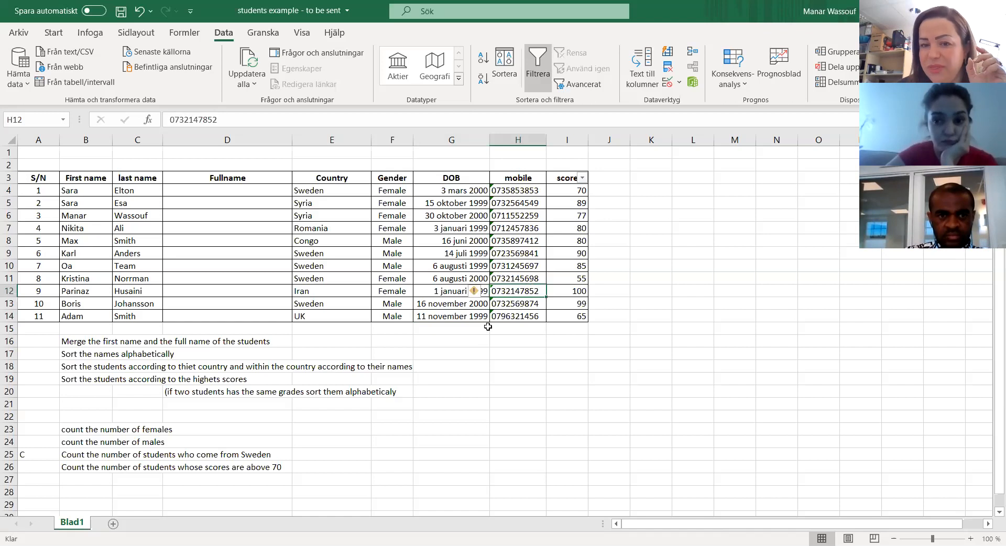
click(512, 330)
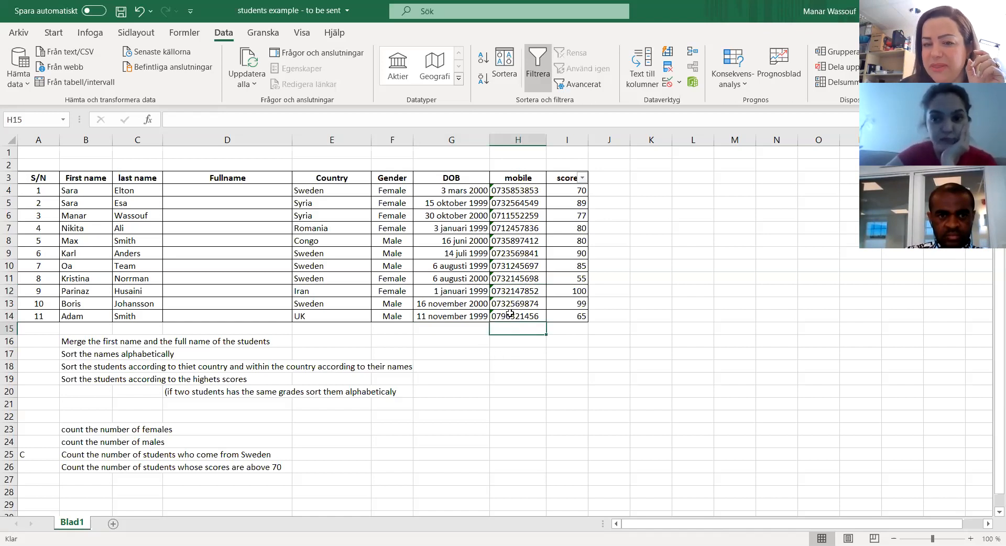
click(510, 314)
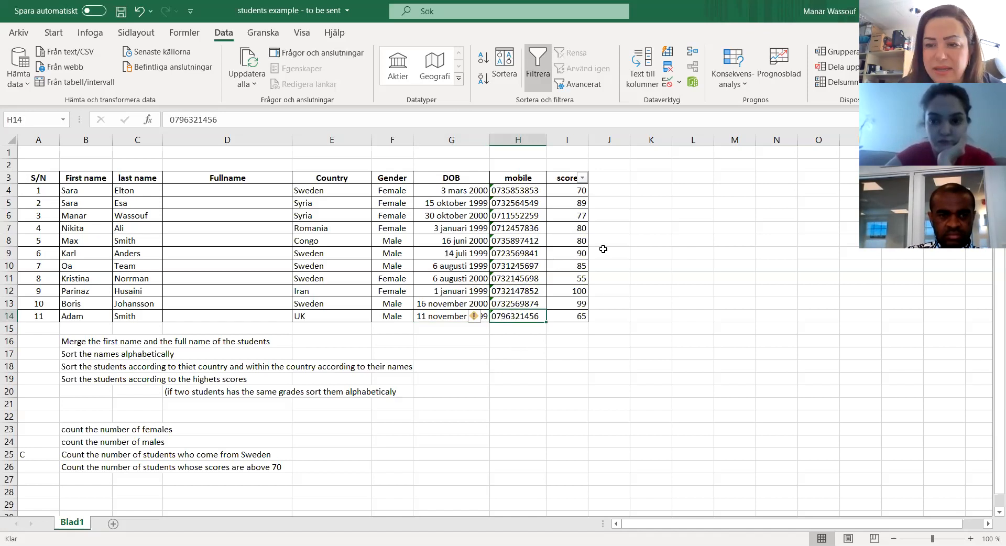
click(576, 195)
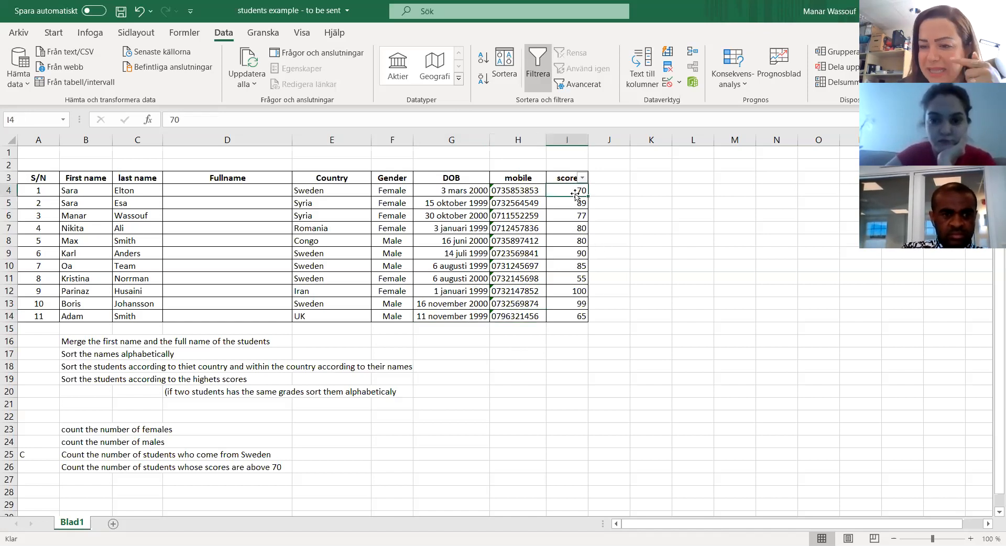
click(573, 202)
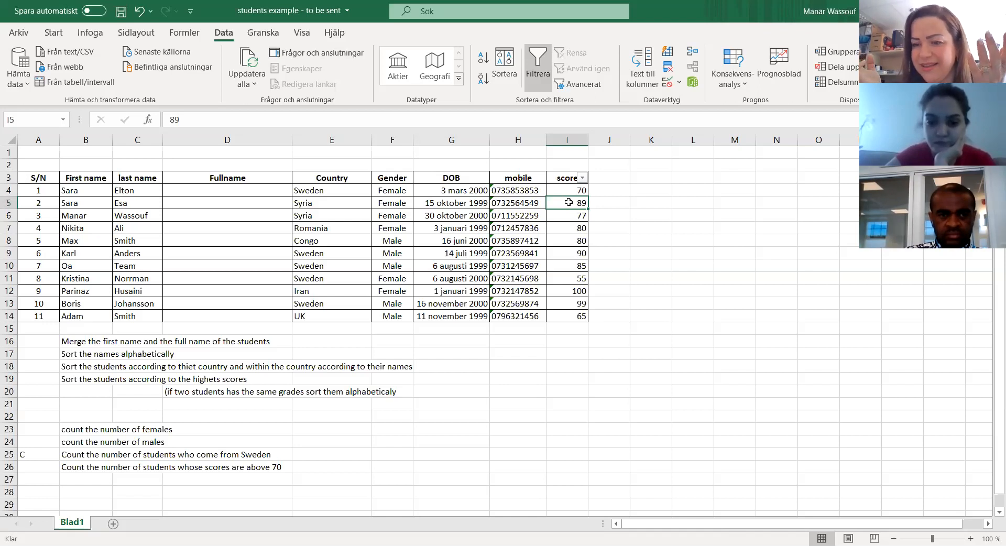
drag(566, 189, 556, 317)
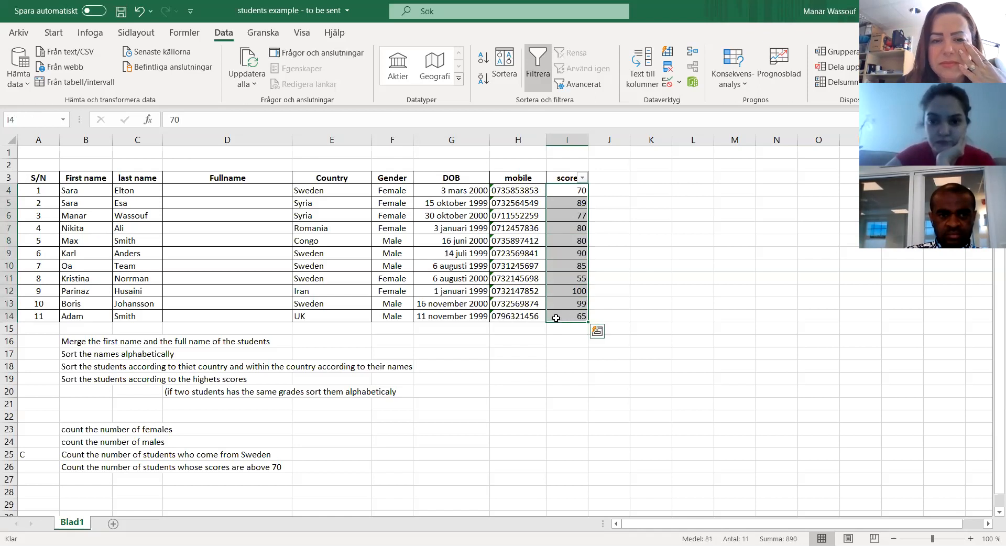
click(556, 317)
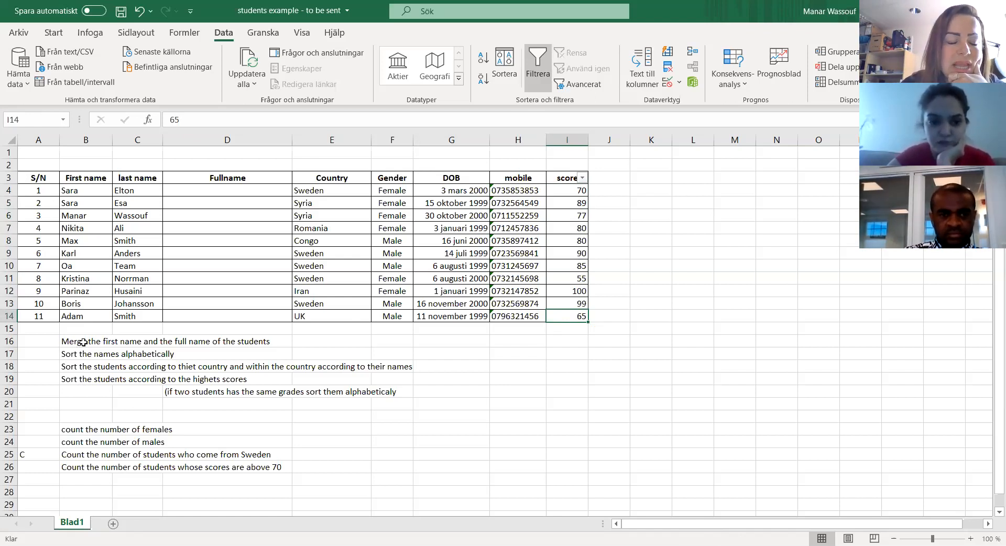
Step: Review the task list below the table and the first student's first name, last name and Fullname cells
click(65, 341)
drag(107, 353, 206, 479)
click(85, 338)
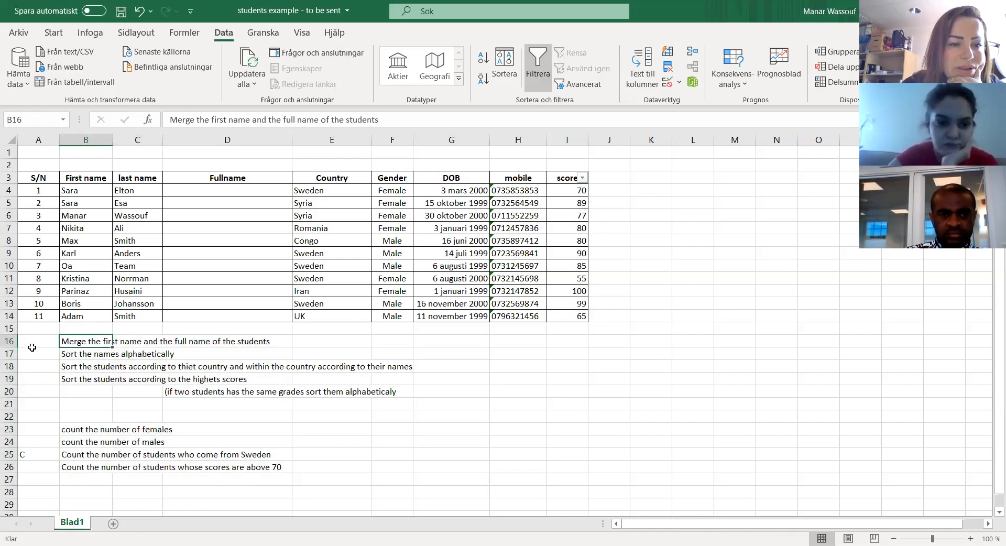
click(34, 343)
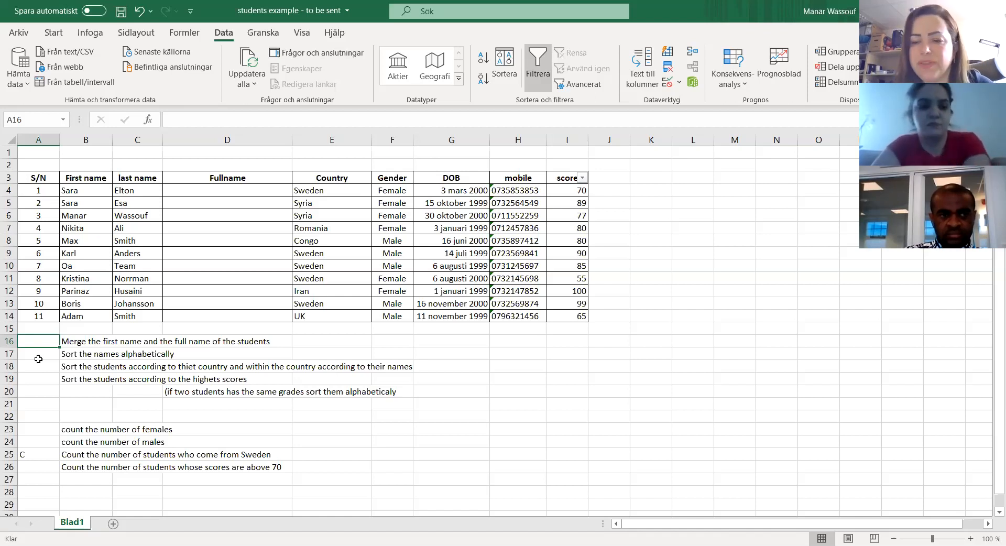
click(80, 189)
click(144, 191)
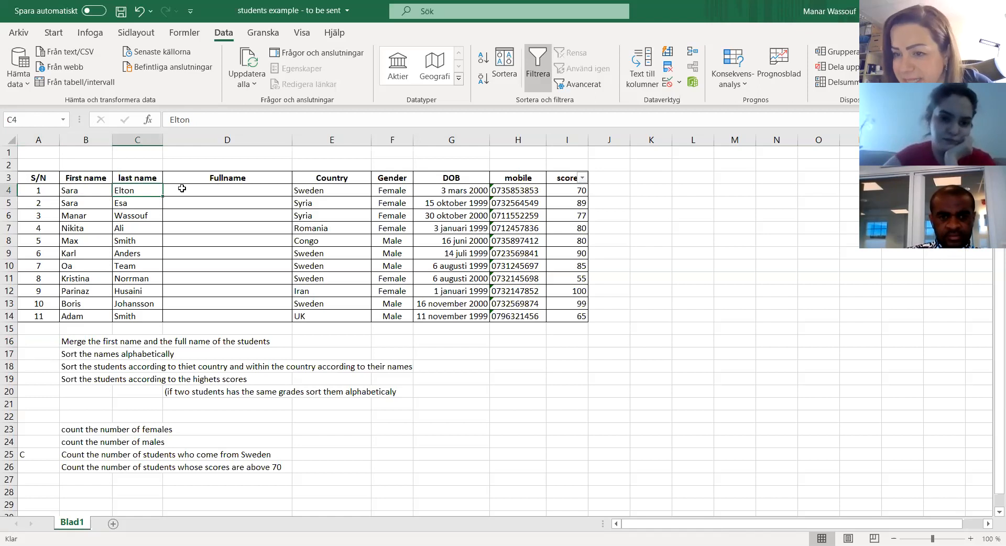
click(200, 188)
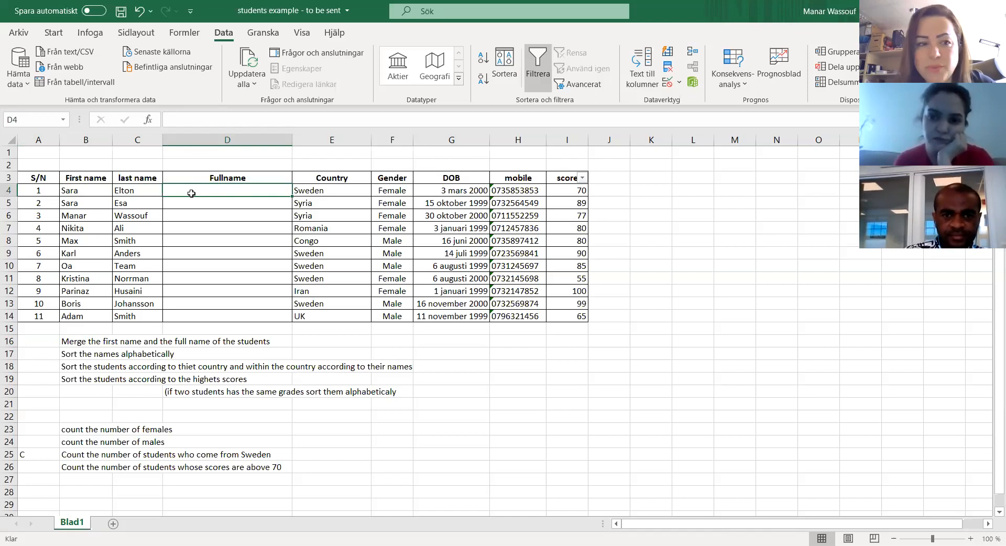
Step: Copy the first student's first name from B4 into the Fullname cell D4
click(78, 193)
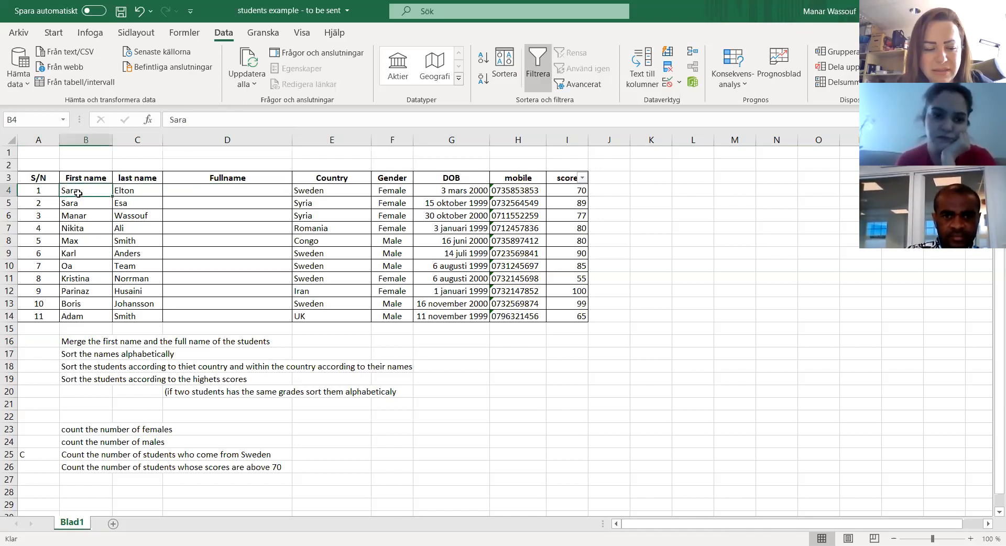
key(ctrl+c)
click(179, 192)
key(ctrl+v)
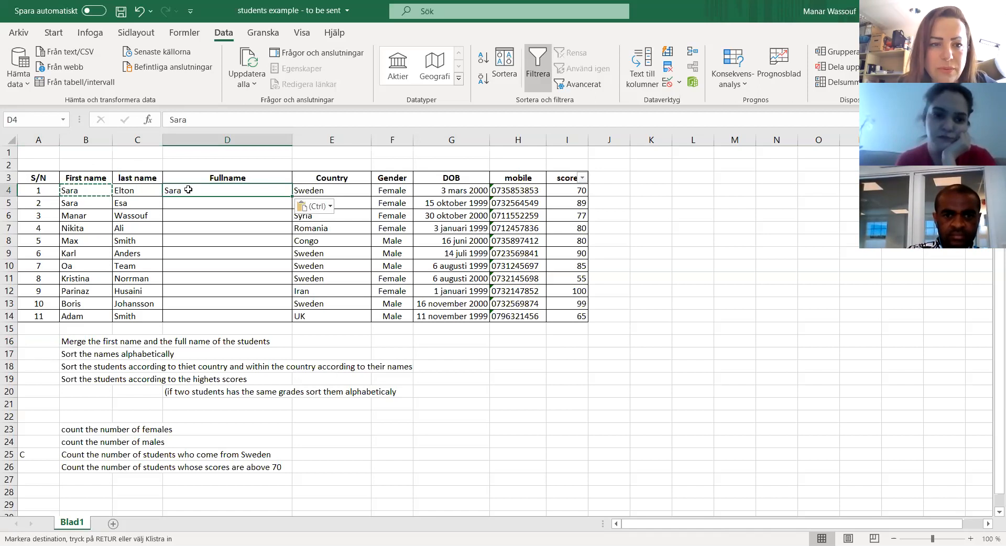
key(Escape)
Step: Try to paste the copied last name from C4 after the first name in the Fullname cell D4
click(136, 190)
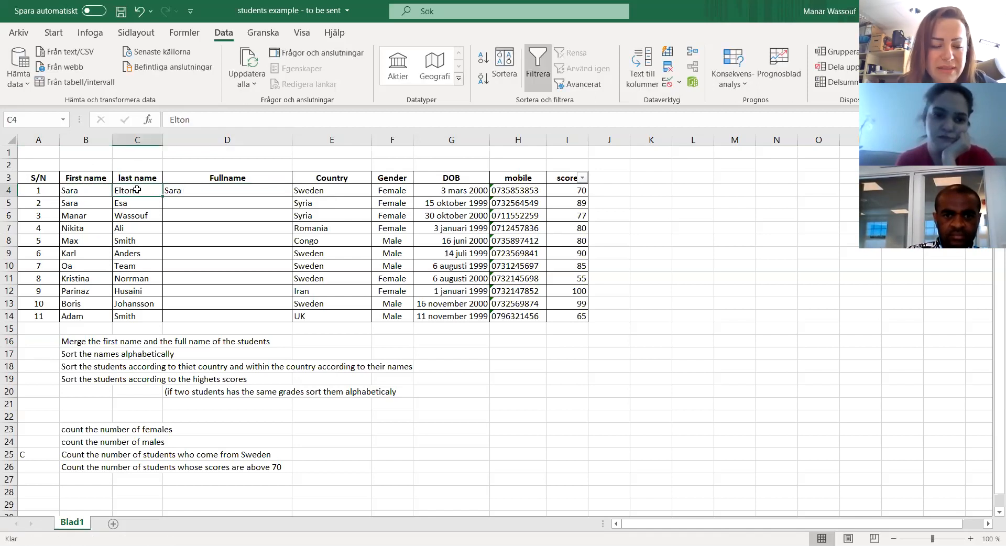
key(ctrl+c)
double_click(193, 191)
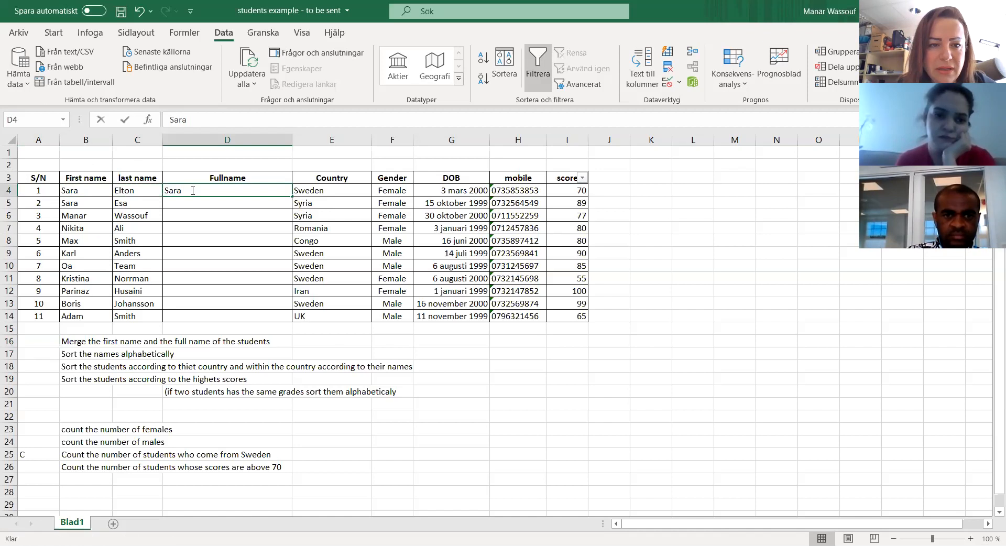
double_click(193, 191)
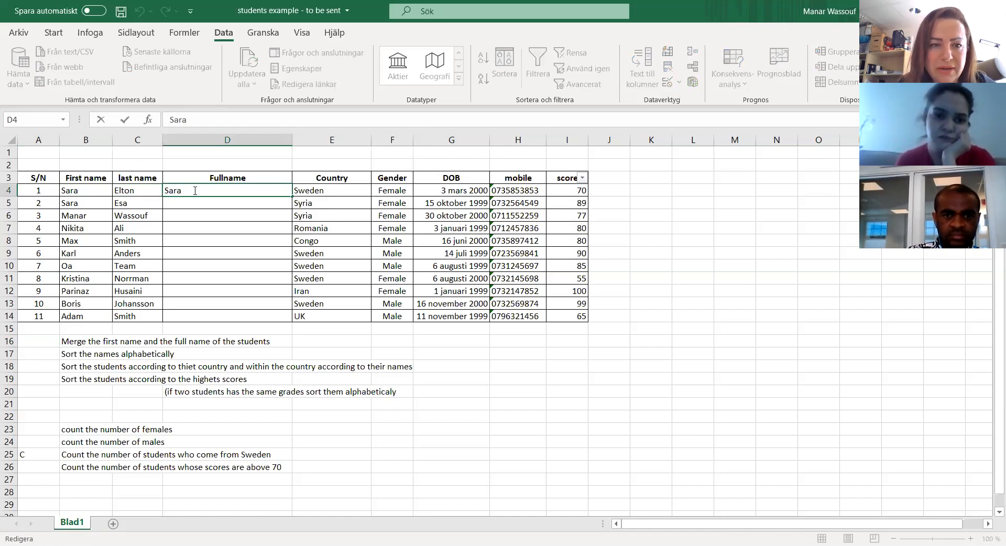
right_click(195, 191)
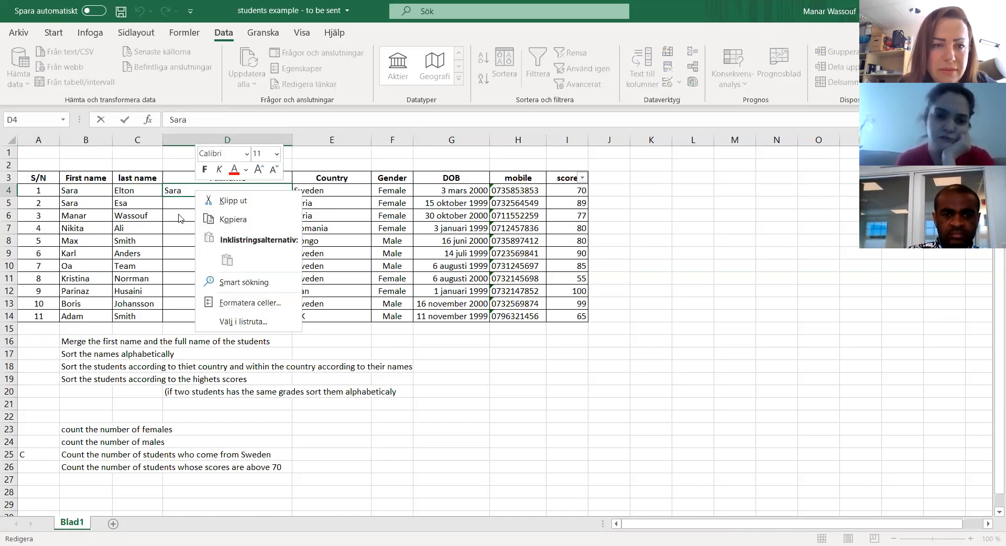
key(Escape)
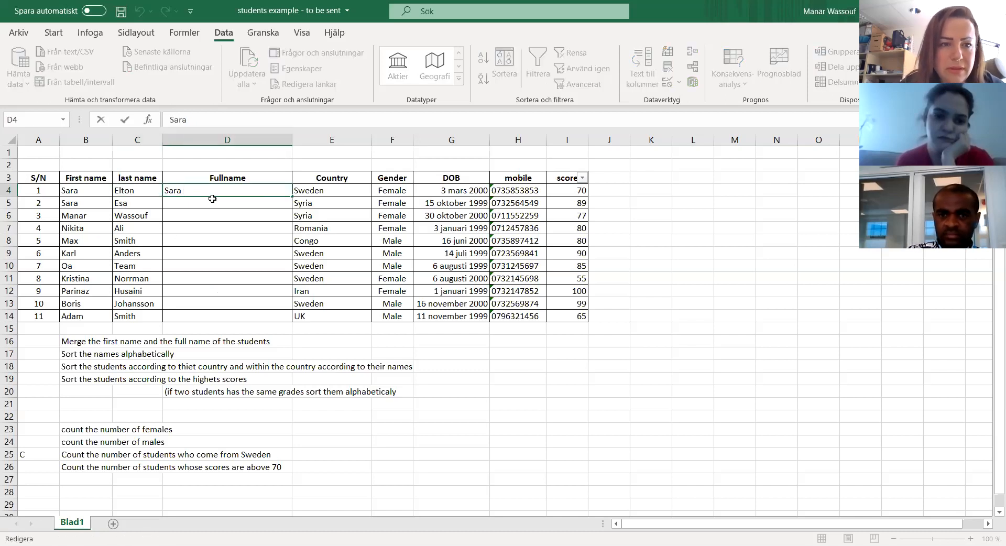
key(Escape)
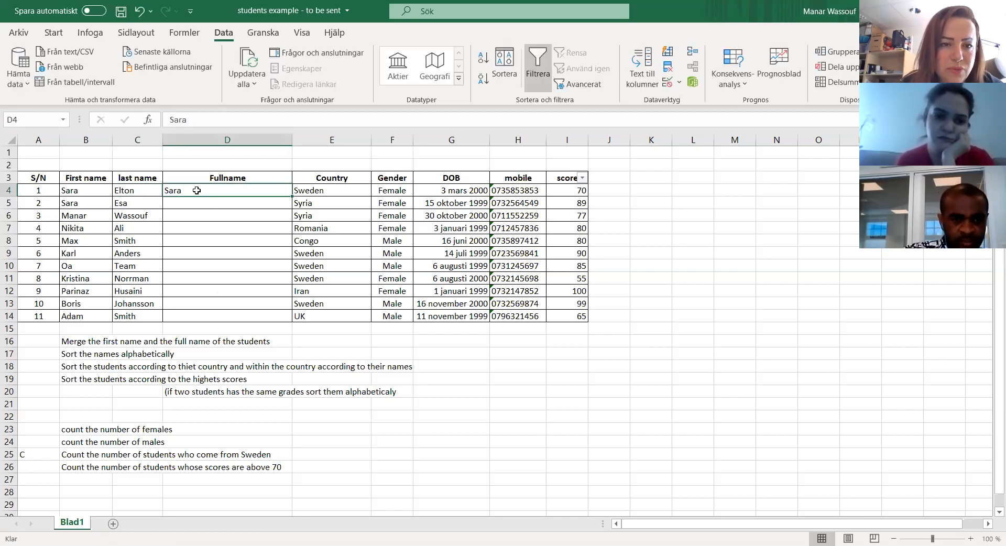
Step: Add the first student's last name by hand after the first name in the Fullname cell D4
double_click(197, 190)
text(Elton)
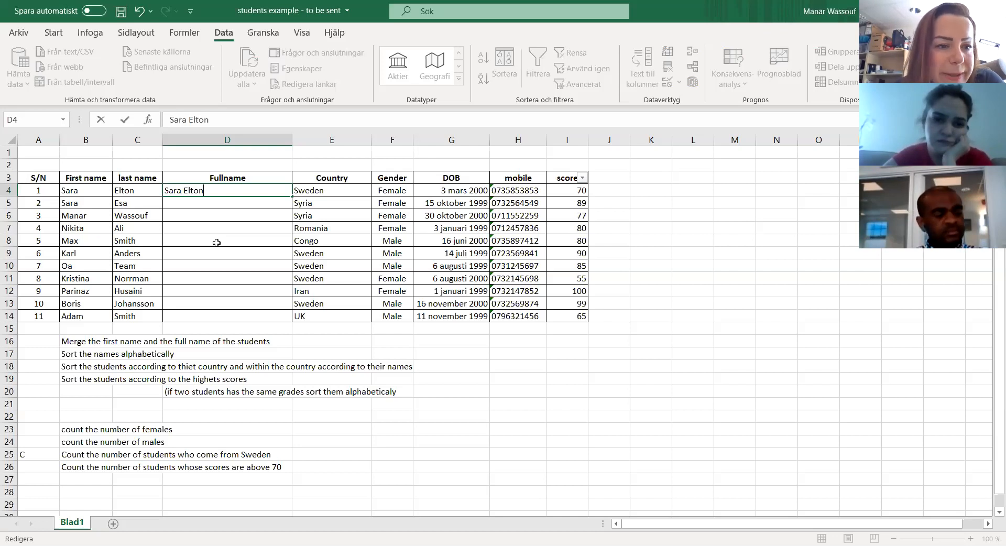
Step: Clear the manually entered full name from cell D4
key(BackSpace)
key(BackSpace)
key(BackSpace)
key(BackSpace)
key(BackSpace)
key(BackSpace)
key(BackSpace)
key(BackSpace)
key(BackSpace)
key(BackSpace)
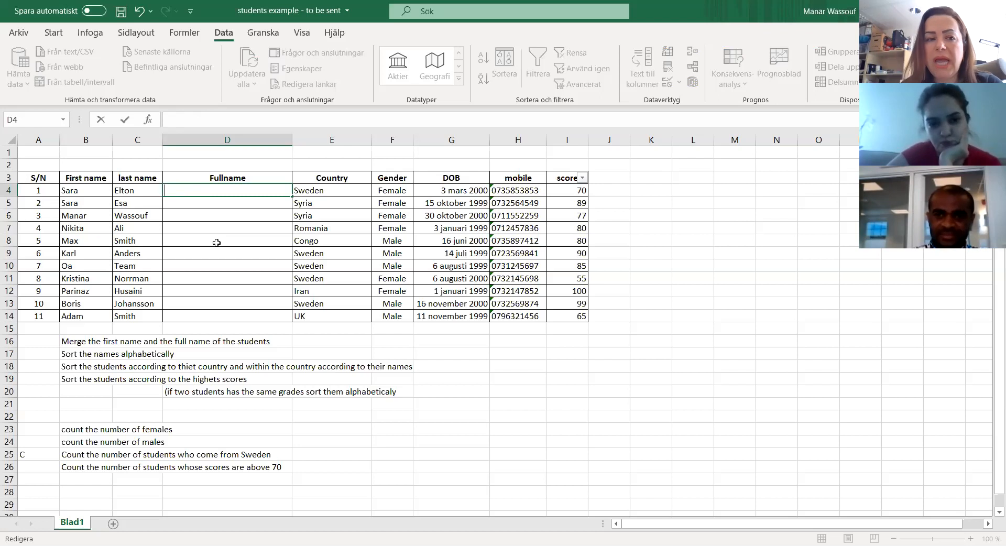
click(194, 211)
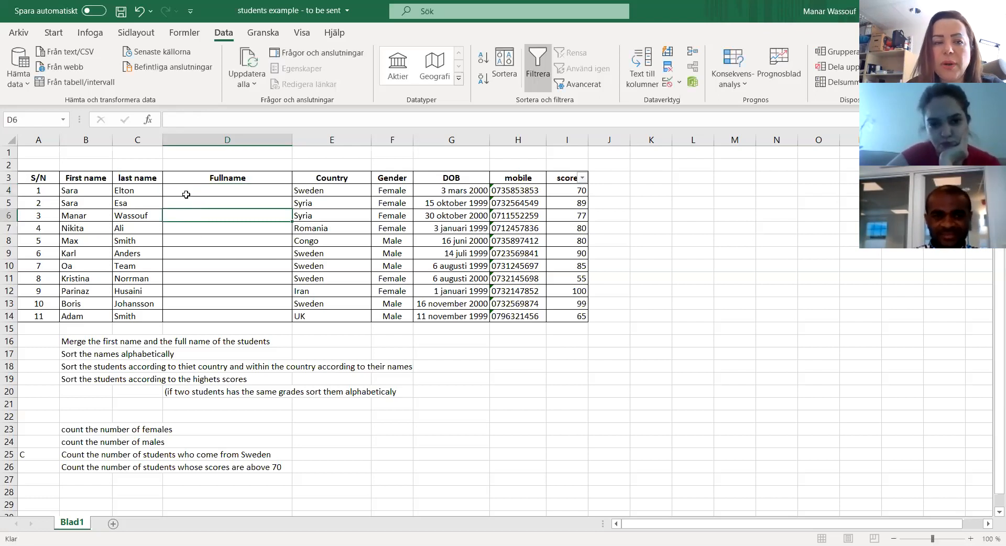
Step: Start a formula with an equals sign in the first student's Fullname cell D4
click(186, 194)
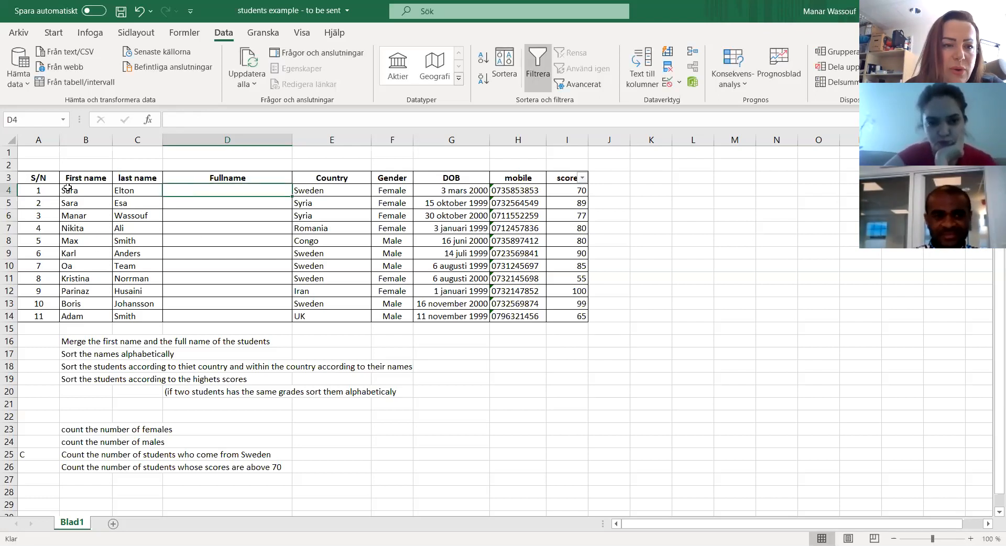
click(68, 189)
click(118, 190)
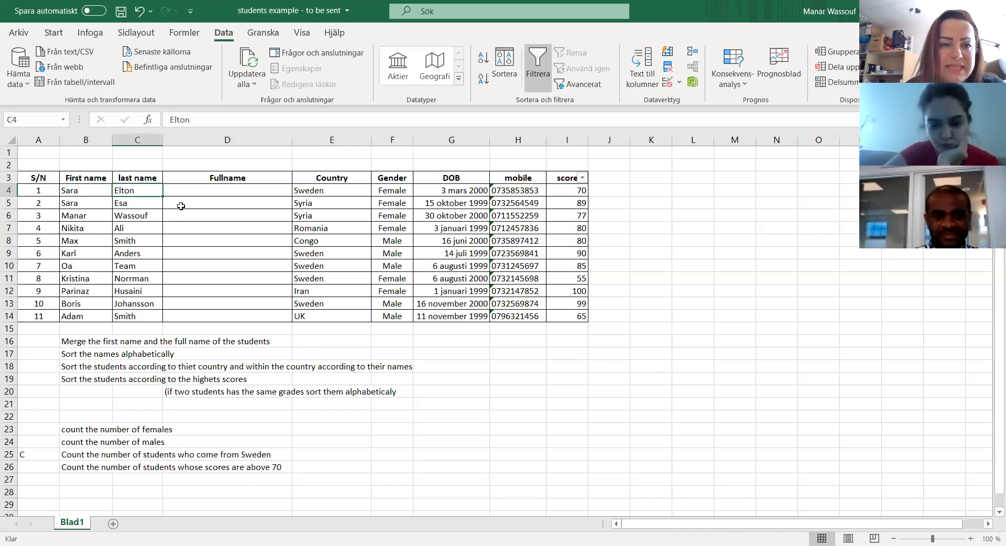
click(203, 190)
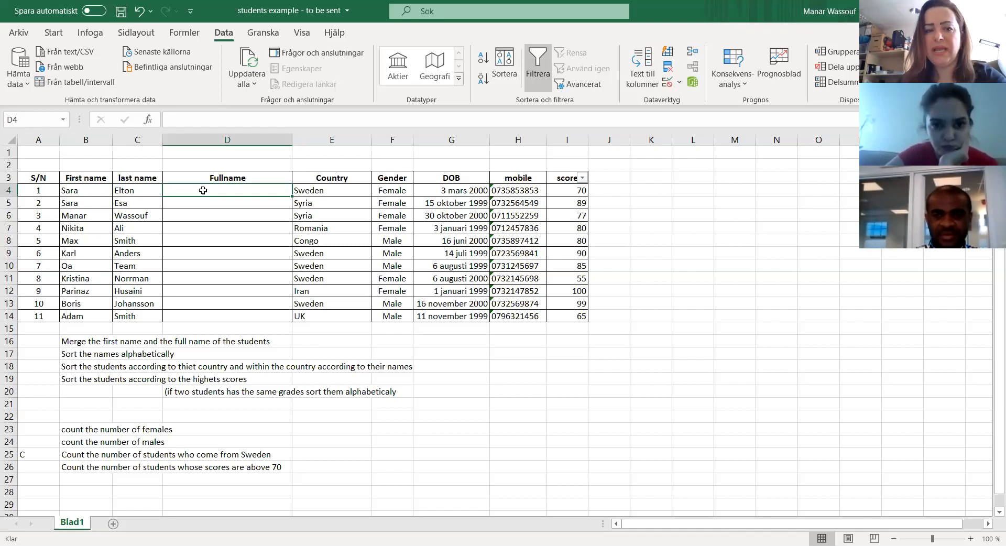
drag(215, 189, 185, 189)
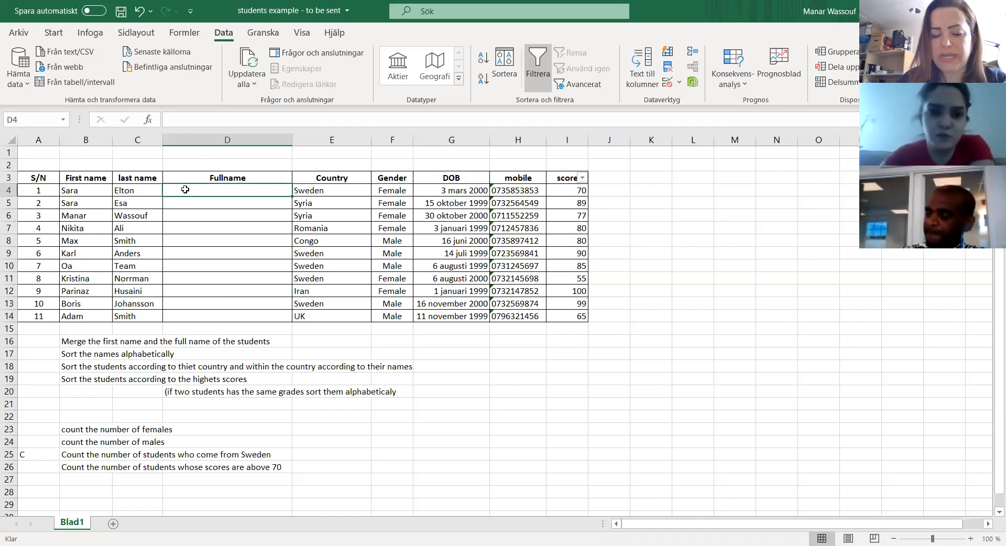
text(=)
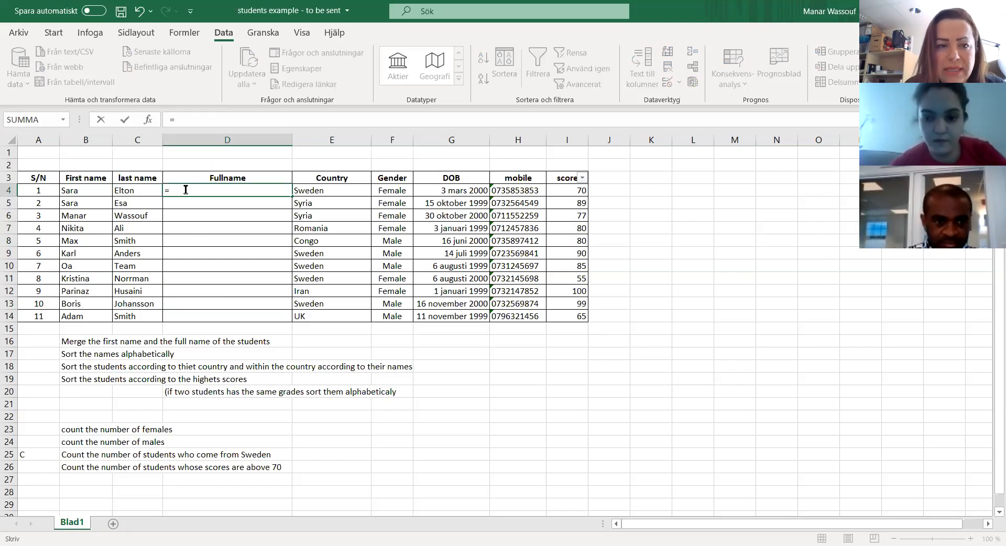
Step: Try the SAMMANFOGA function in the D4 formula, and erase it back to the equals sign
text(samm)
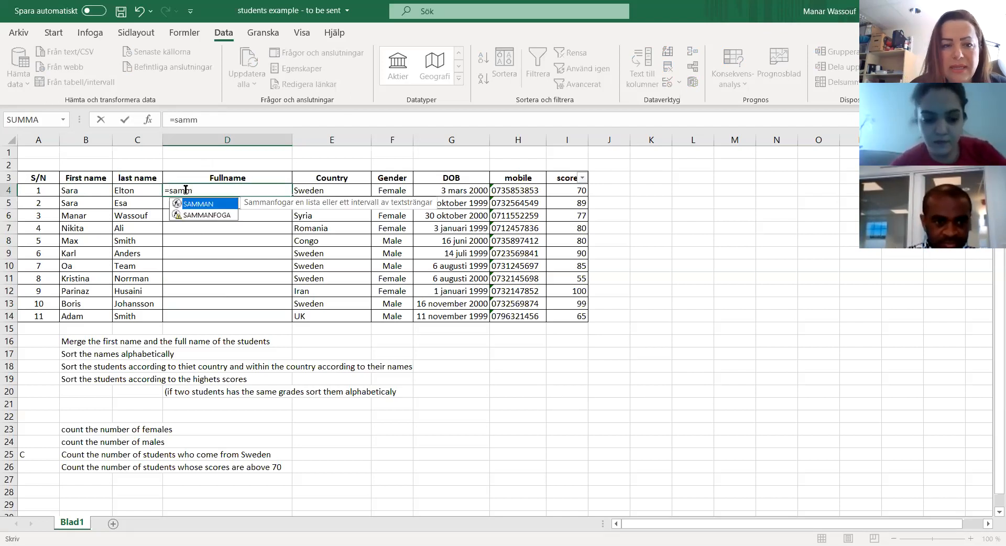
click(204, 216)
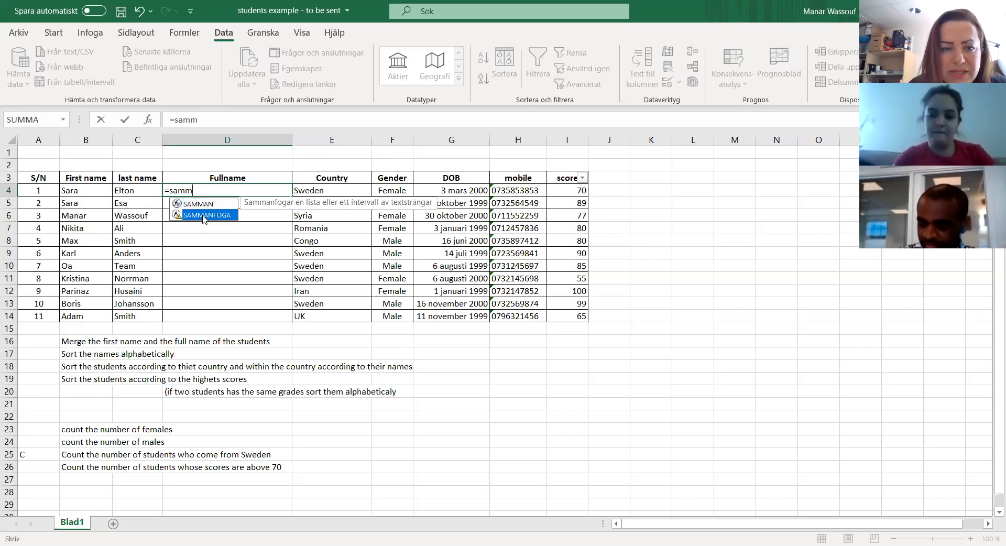
key(Tab)
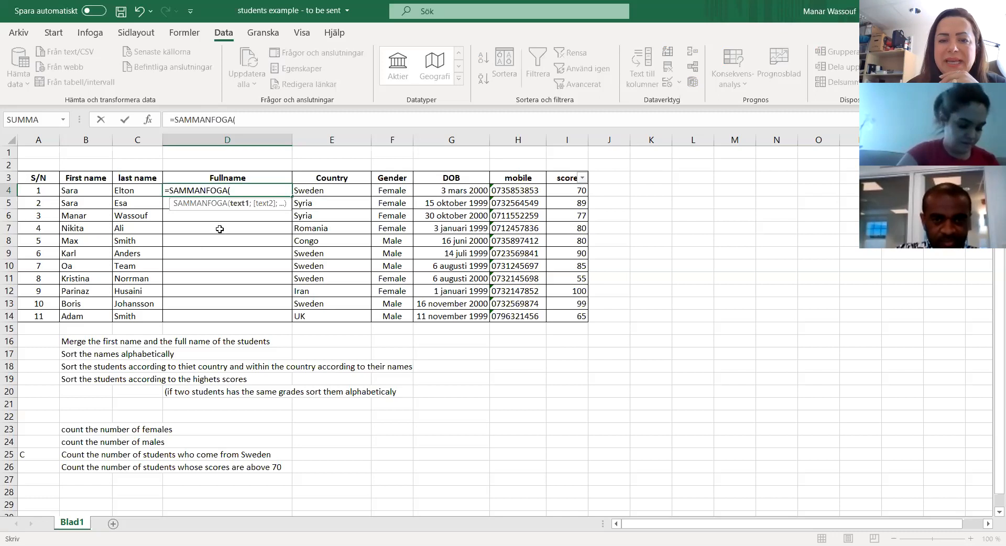
click(625, 193)
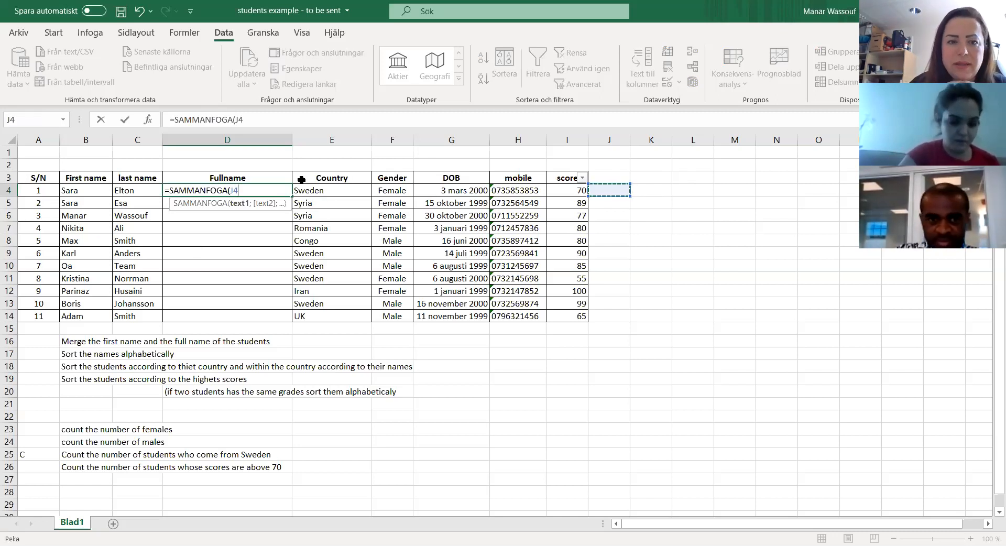
key(BackSpace)
key(BackSpace)
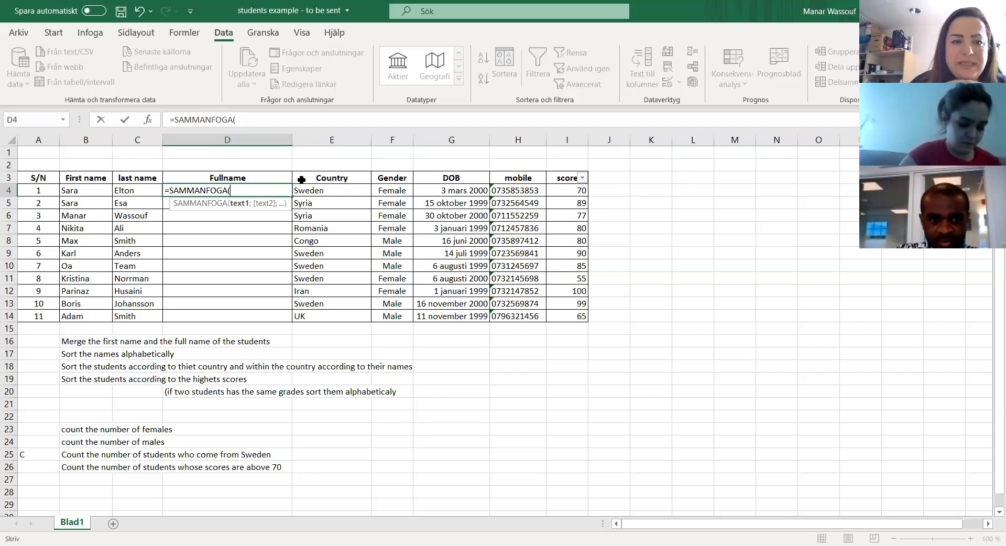
key(BackSpace)
key(BackSpace)
key(BackSpace)
key(BackSpace)
key(BackSpace)
key(BackSpace)
key(BackSpace)
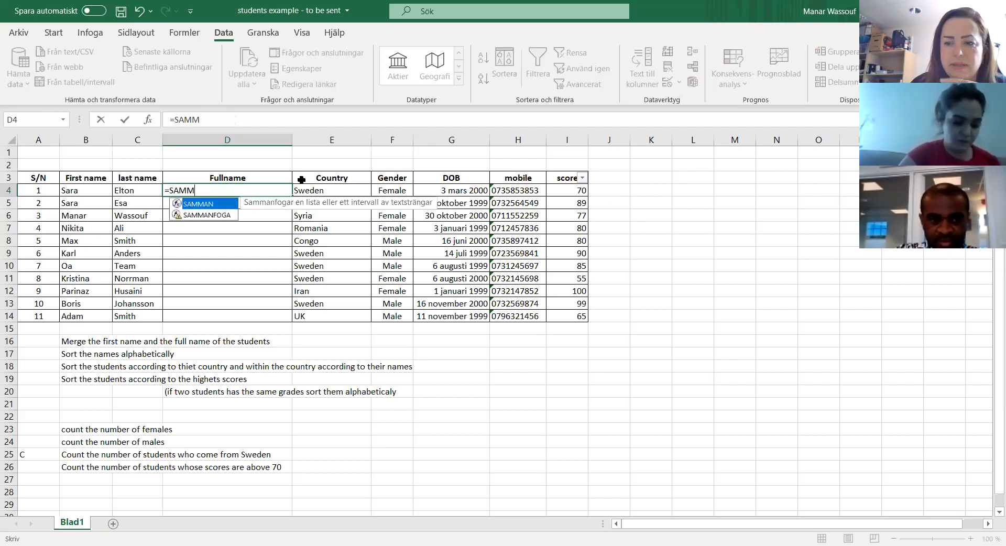
key(BackSpace)
key(BackSpace)
key(BackSpace)
key(BackSpace)
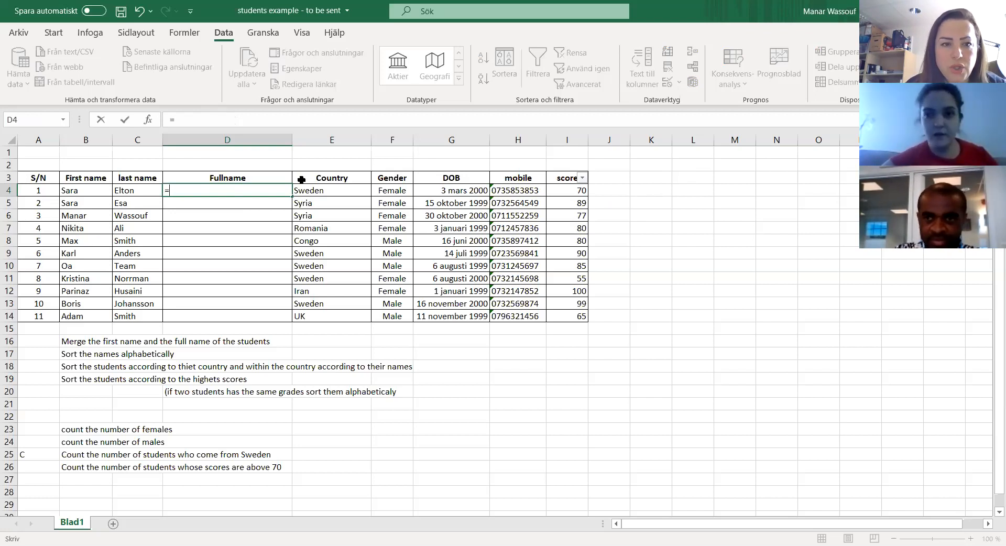
Step: Write the English function name concatenate in the D4 formula, and erase it back to the equals sign
text(con)
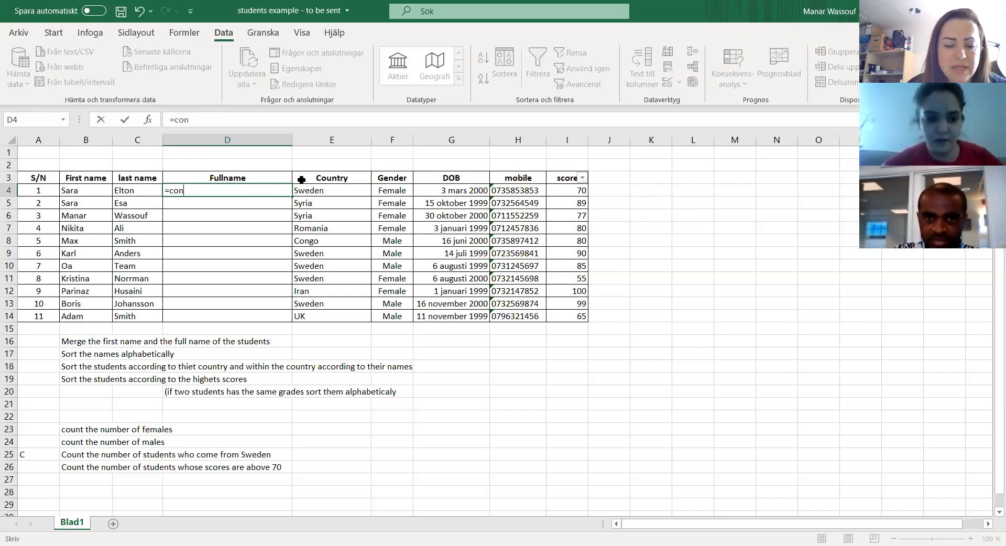
text(catenate)
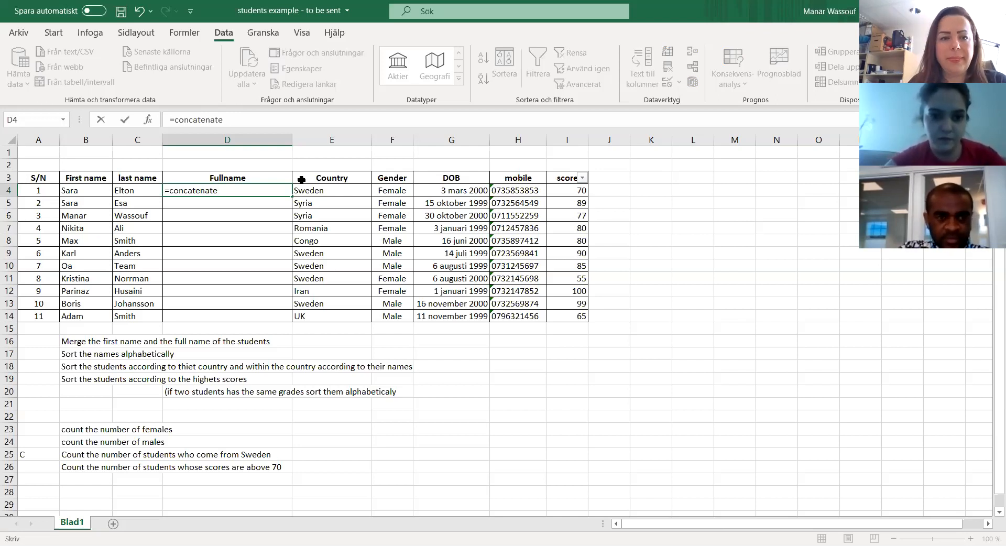
key(BackSpace)
key(BackSpace)
key(BackSpace)
key(BackSpace)
key(BackSpace)
key(BackSpace)
key(BackSpace)
key(BackSpace)
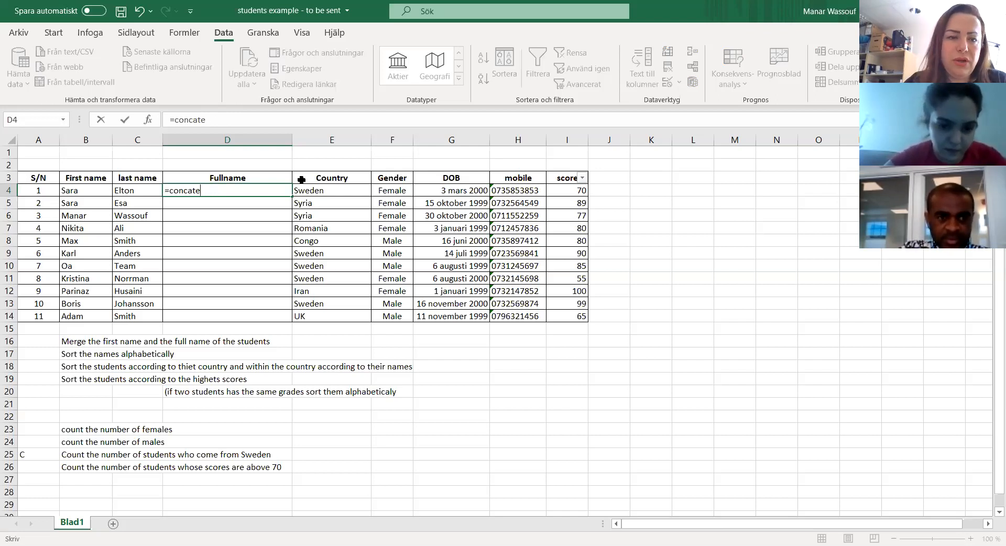
key(BackSpace)
key(BackSpace)
key(BackSpace)
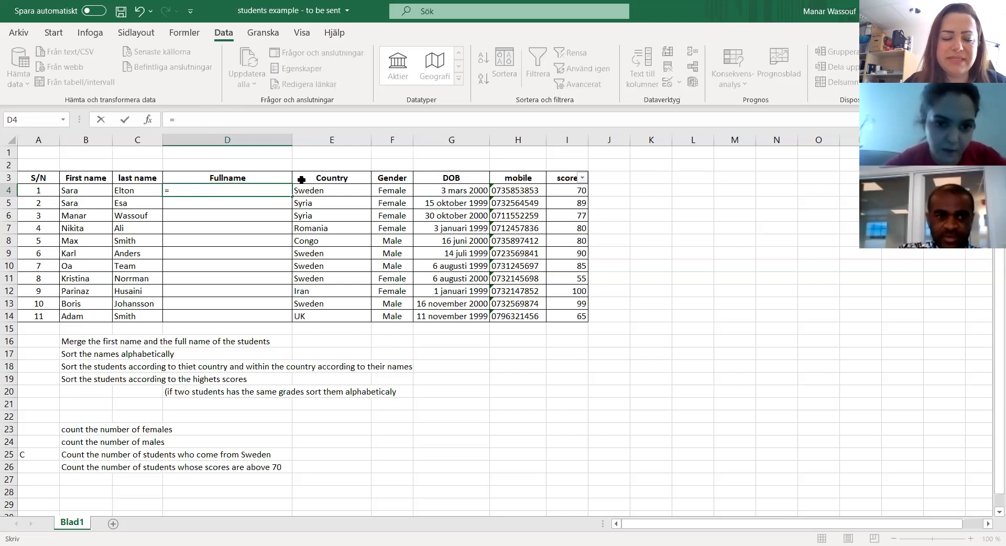
Step: Complete the D4 formula as =SAMMANFOGA(B4;C4) to merge the first student's first and last names
text(sa)
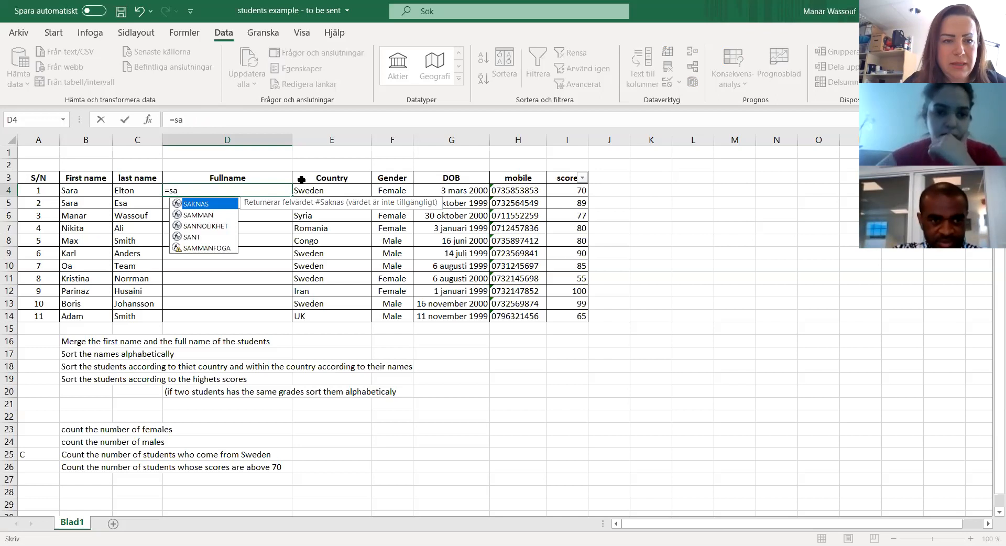
text(mma)
click(226, 215)
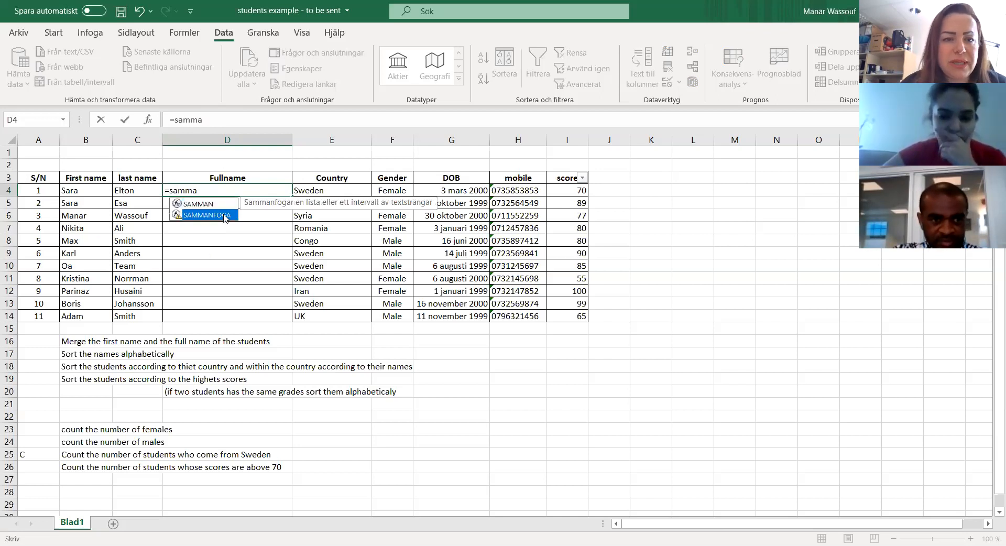
double_click(225, 216)
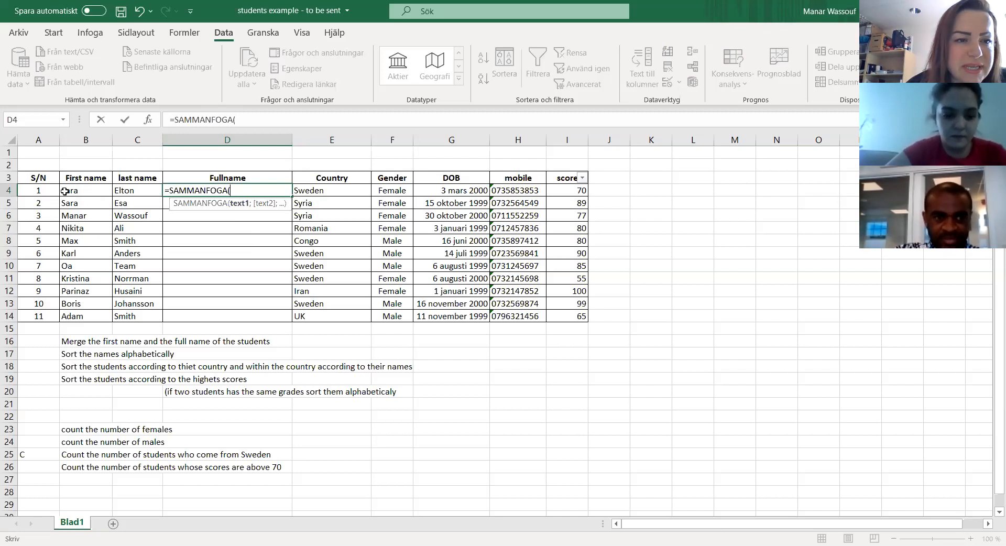
click(88, 190)
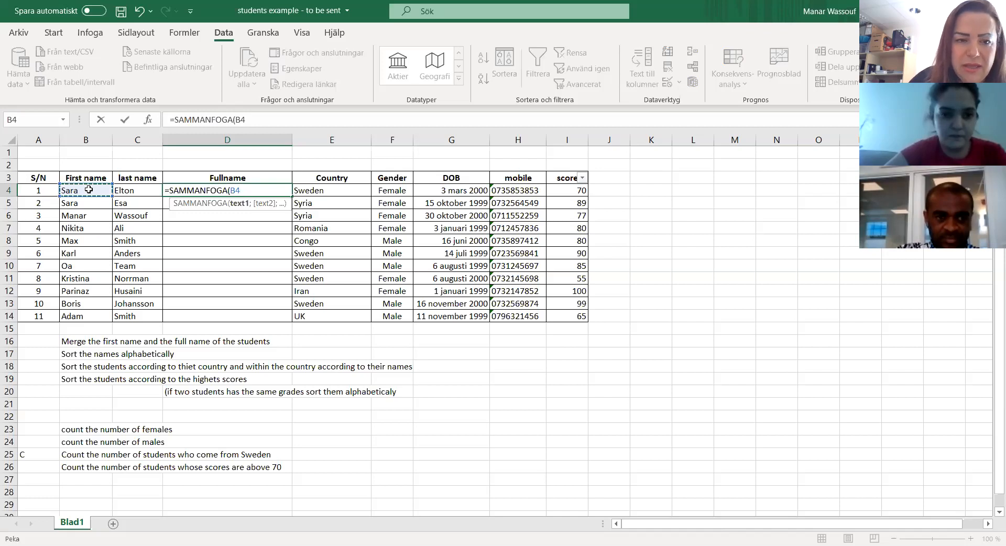
text(;)
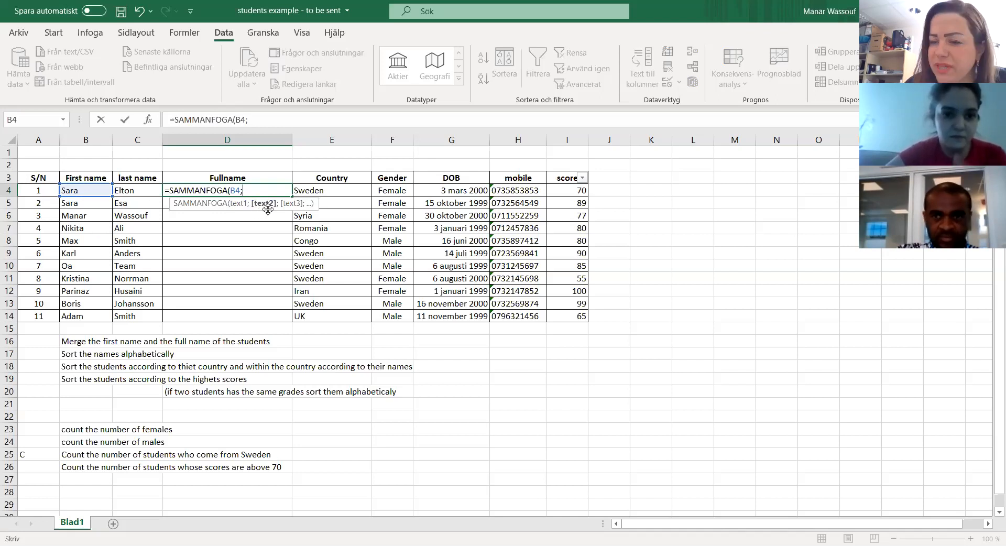
click(141, 190)
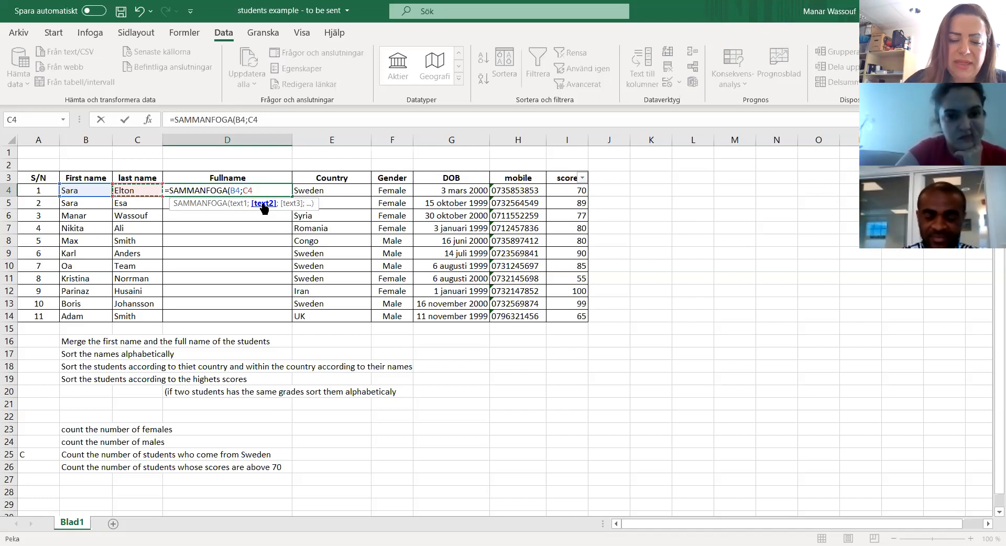
text())
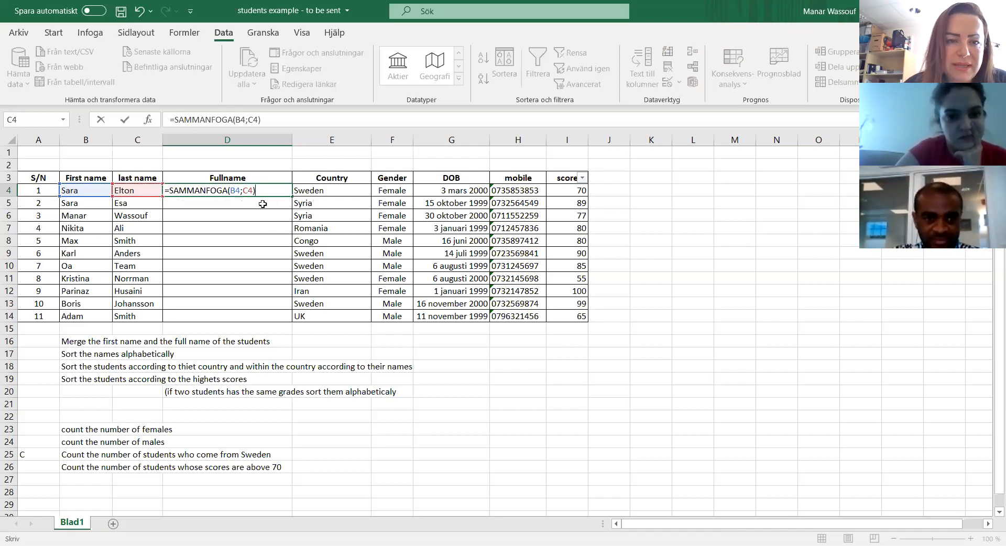
key(Return)
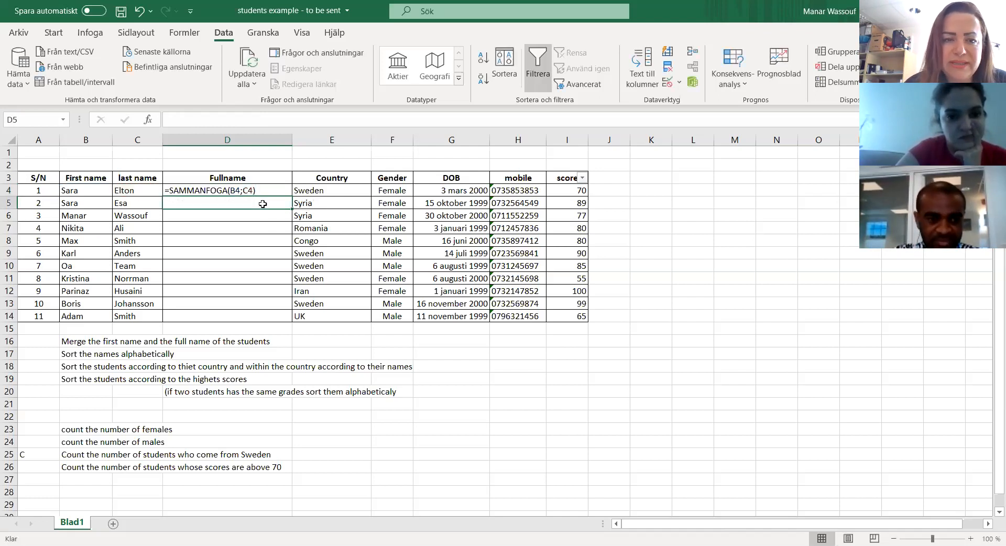
Step: Reopen the D4 Fullname formula and erase it back to =SAMMAN
click(261, 190)
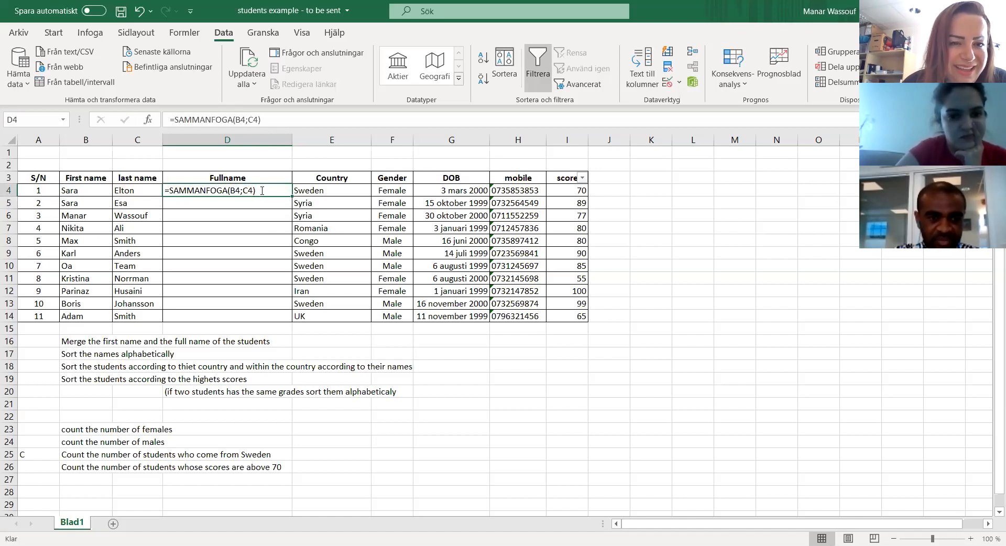
double_click(262, 190)
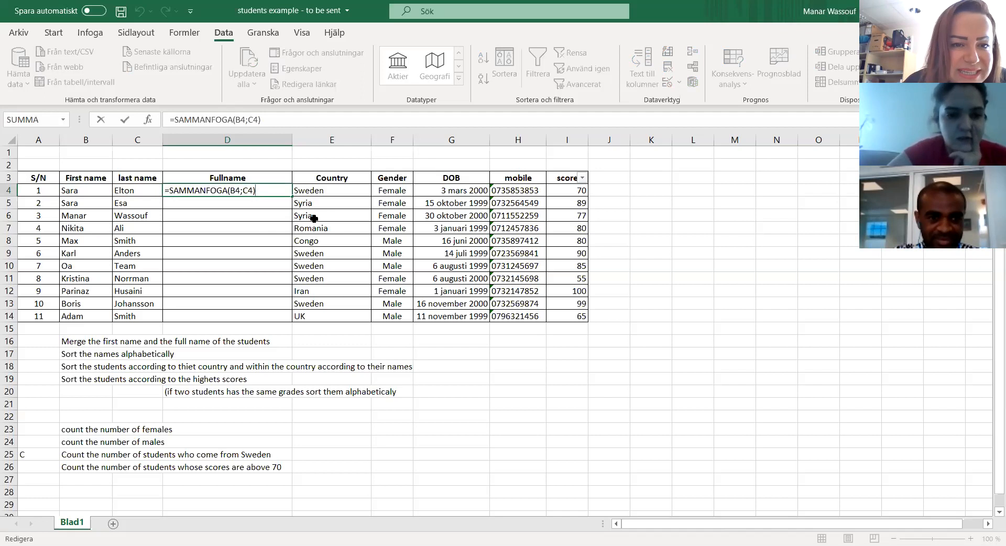
key(BackSpace)
key(BackSpace)
key(BackSpace)
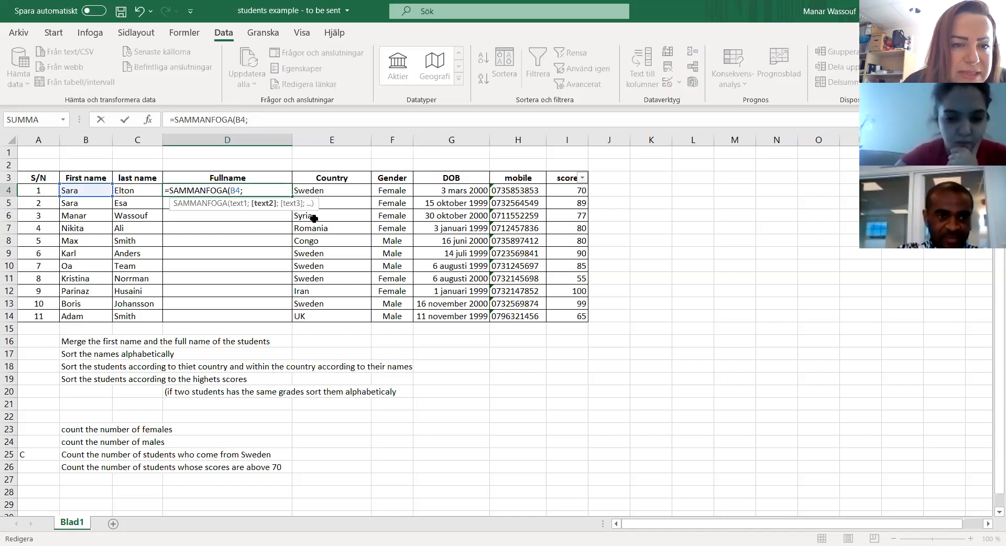
key(BackSpace)
key(BackSpace)
key(BackSpace)
key(BackSpace)
key(BackSpace)
key(BackSpace)
key(BackSpace)
key(BackSpace)
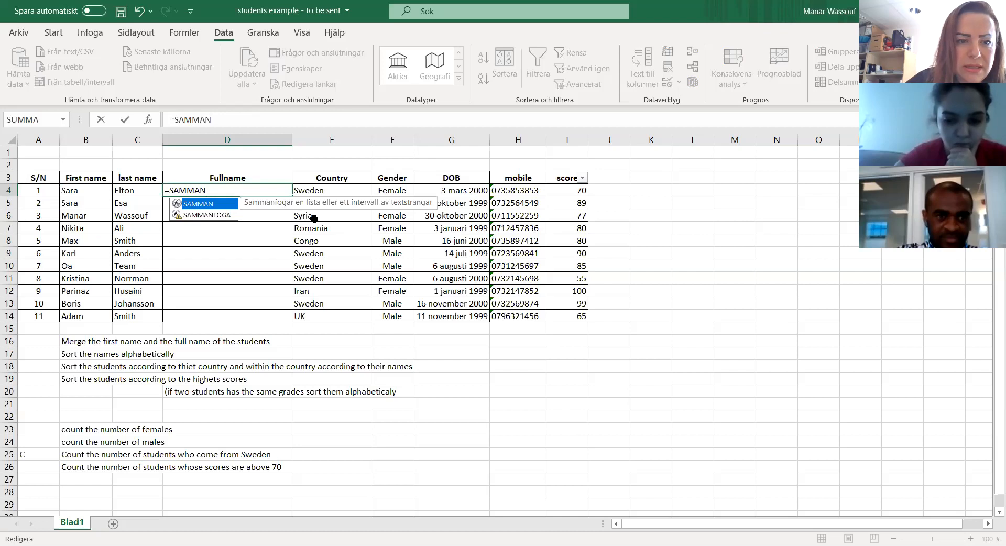
Step: Complete the D4 formula as =SAMMAN(B4;C4), using the first student's first and last name cells
text(()
click(71, 192)
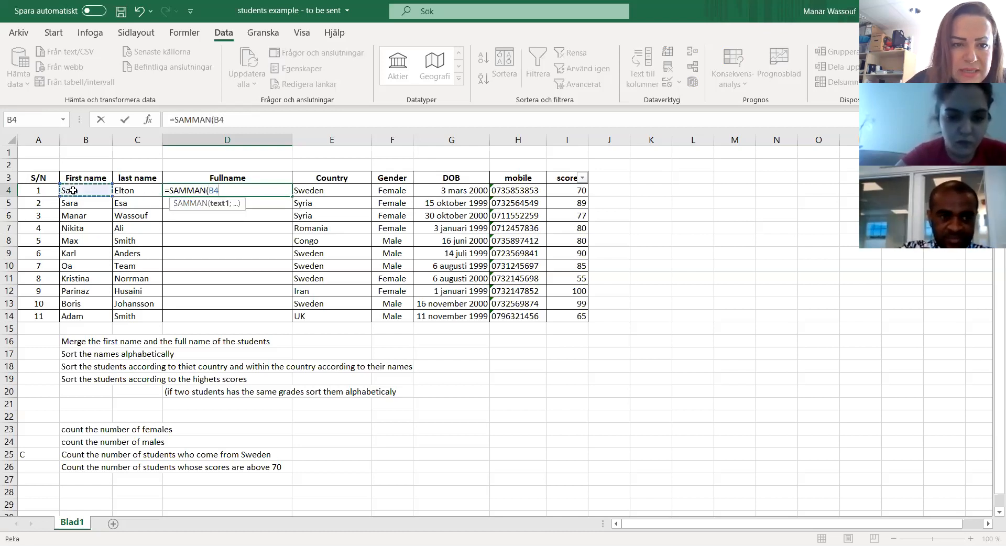
text(;)
click(134, 191)
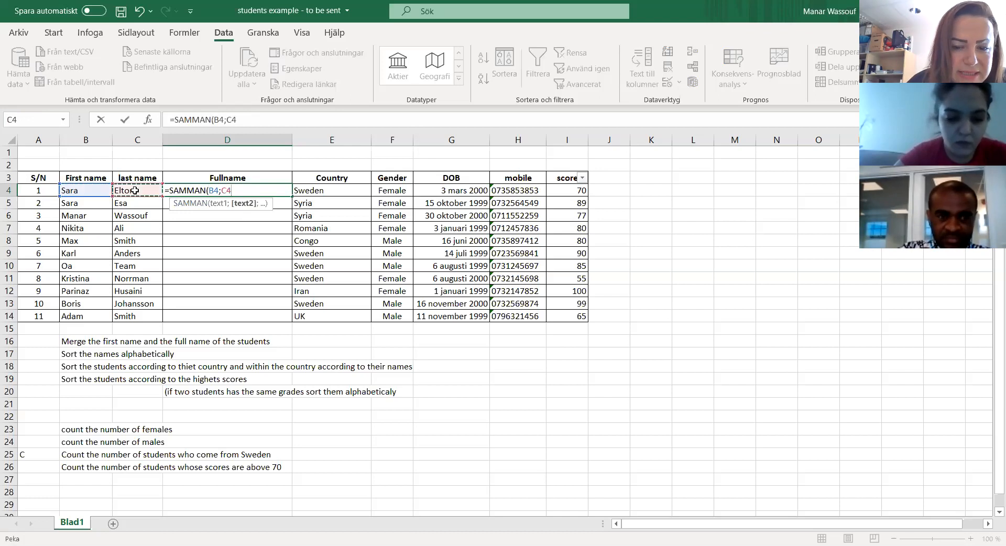
text())
key(Return)
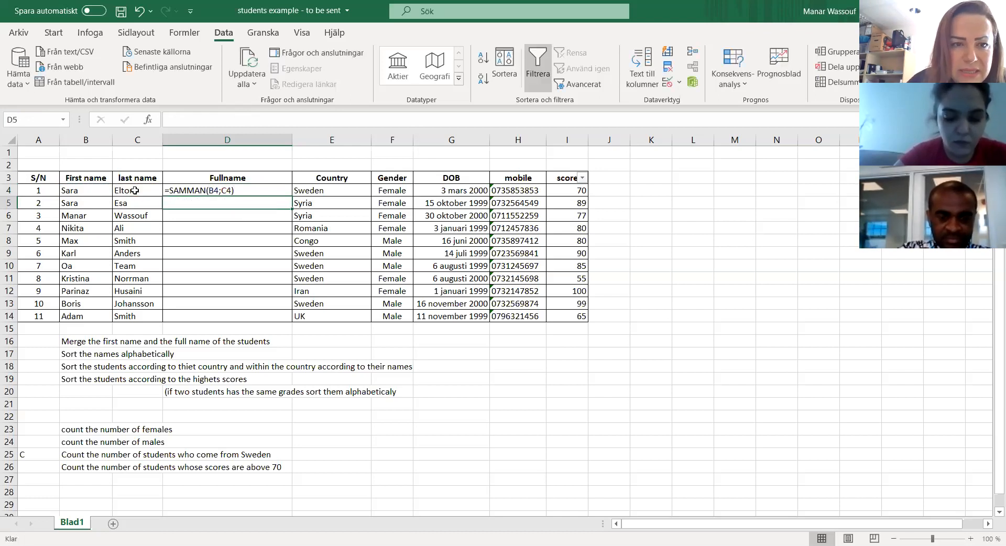
Step: Clear the formula text from D4 and set the cell's number format to Allmänt
click(225, 191)
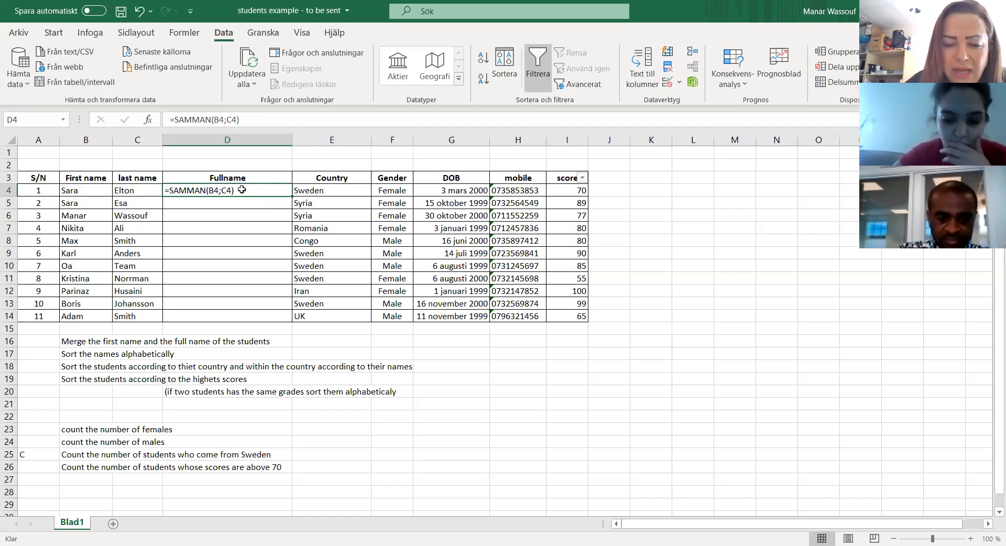
key(Delete)
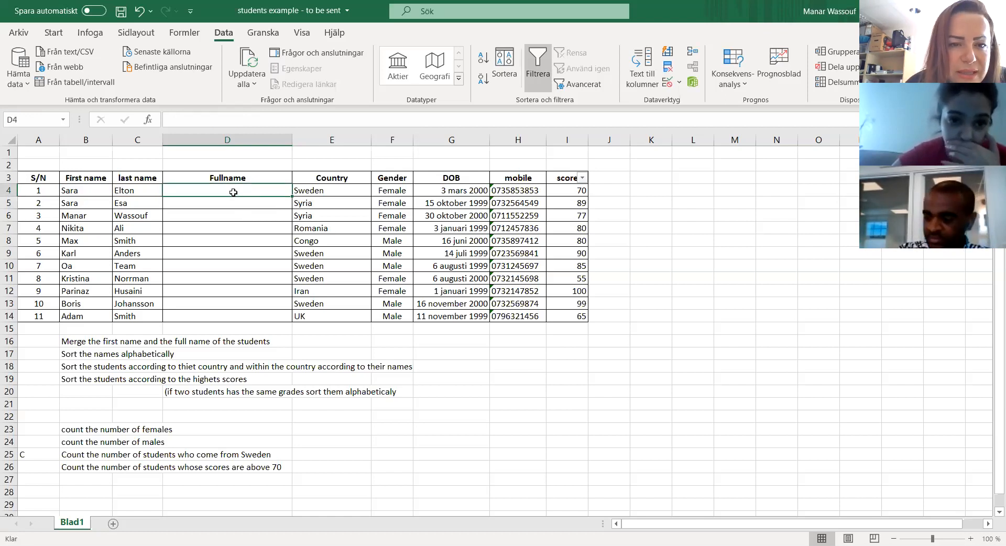
right_click(234, 192)
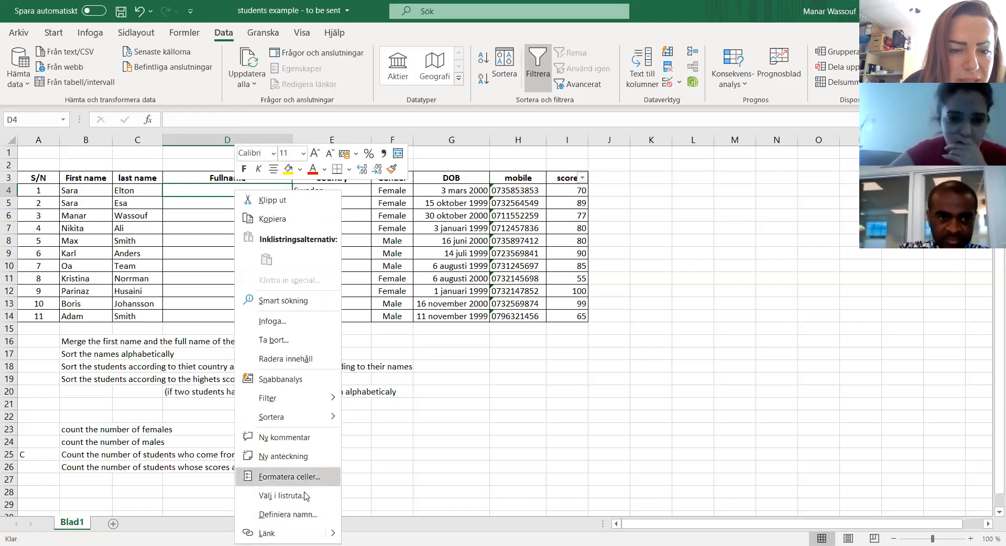
click(280, 476)
click(128, 274)
click(358, 527)
Step: Enter =SAMMAN(B4;C4) in the emptied cell D4 to merge the first student's names
text(=)
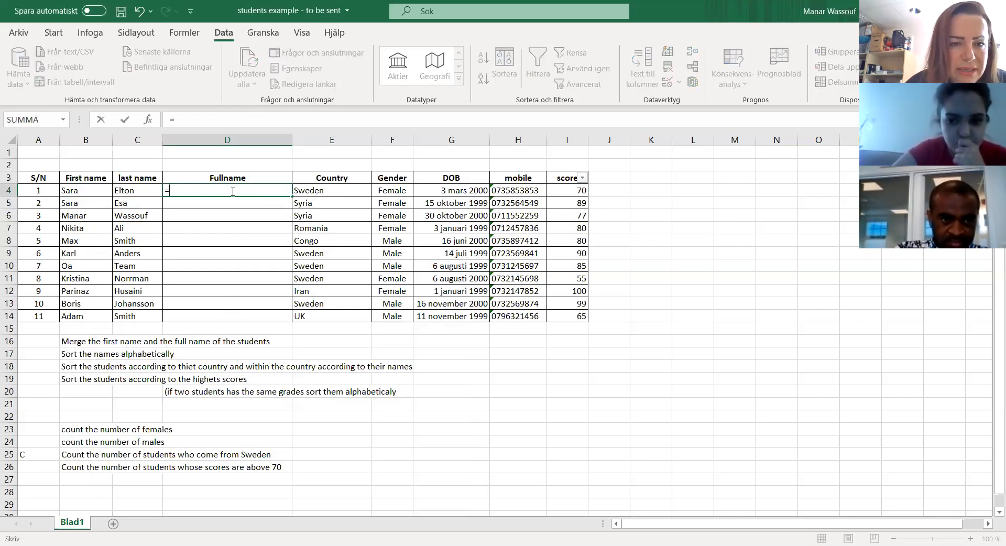
text(samma)
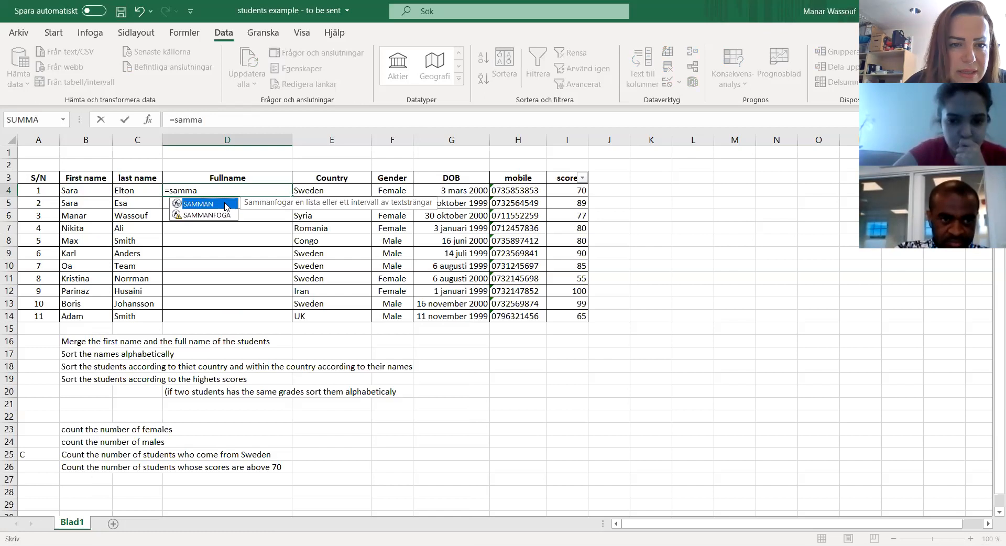
double_click(227, 207)
click(78, 189)
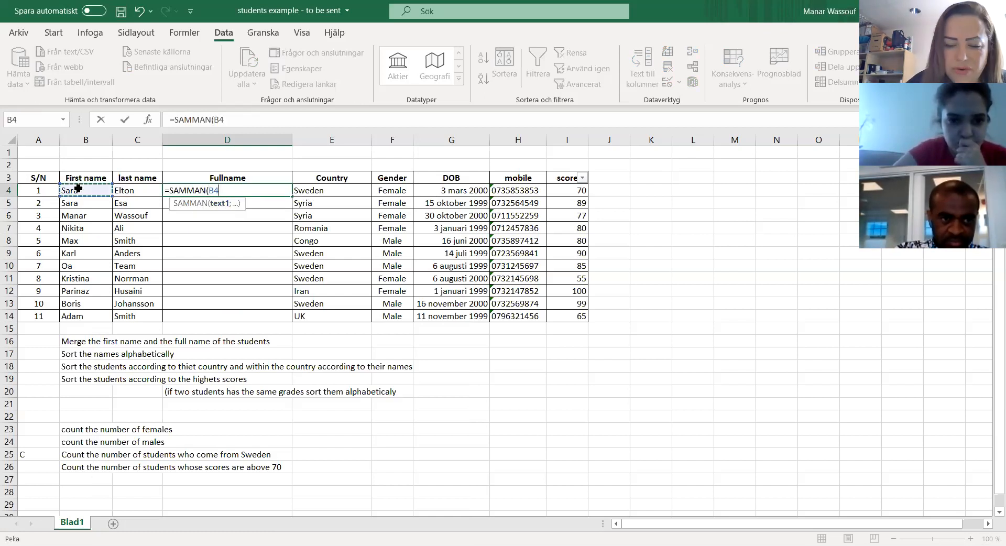
text(;)
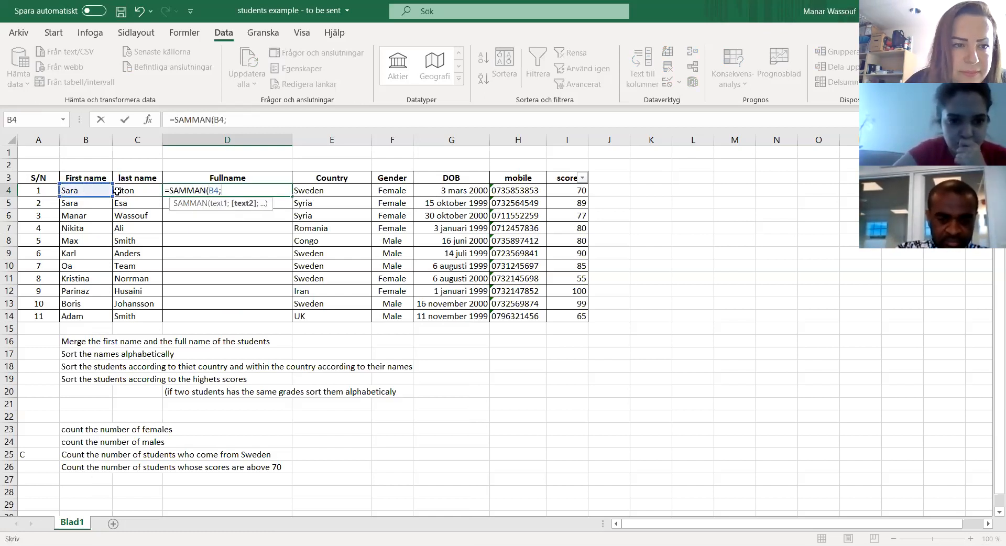
click(118, 190)
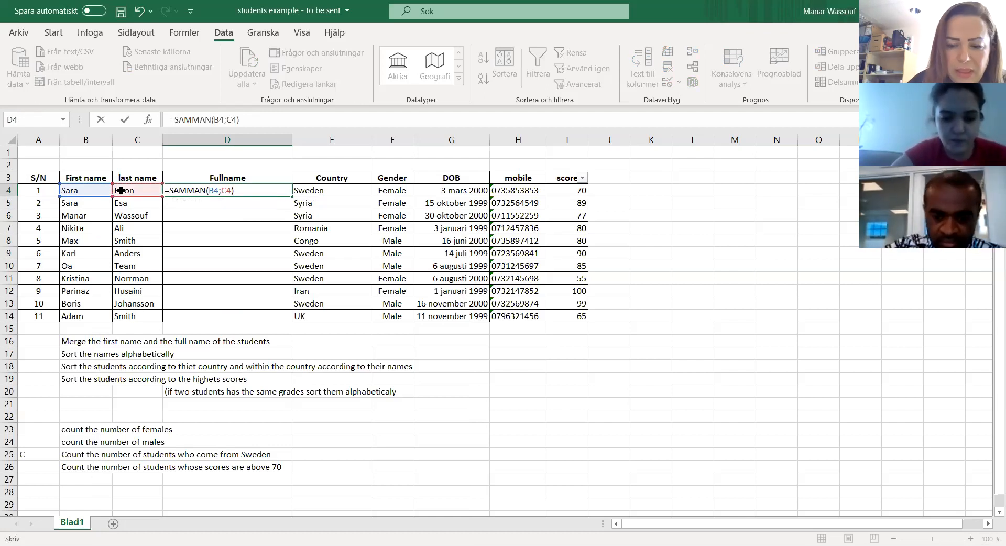
key(Return)
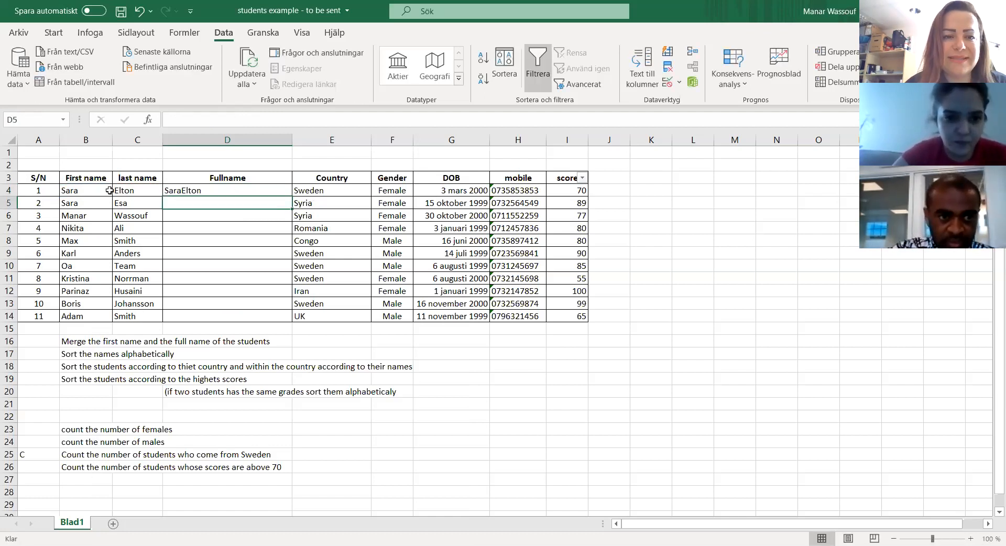
Step: Clear D4 again, show the Text number format for the cell, and apply the Allmänt format
click(231, 190)
key(Delete)
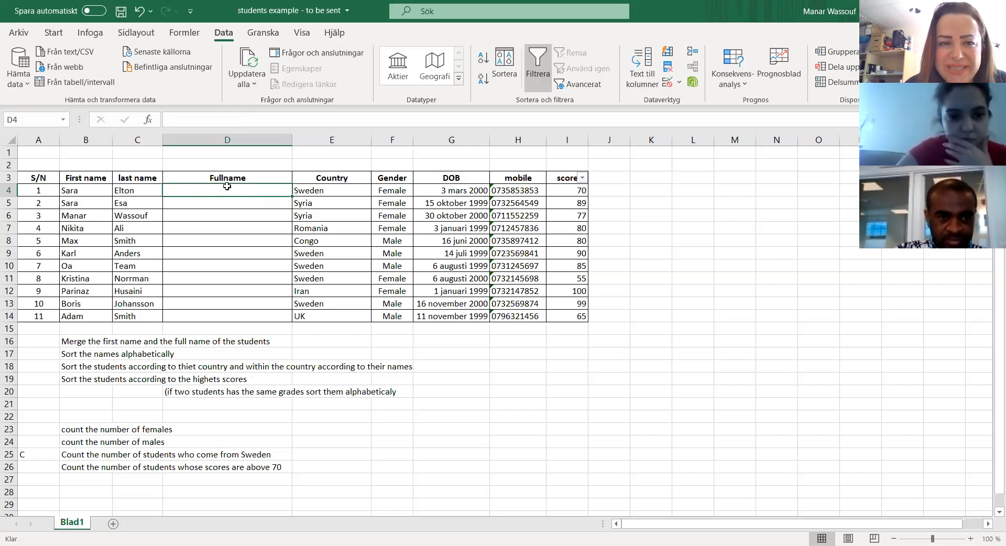
right_click(199, 189)
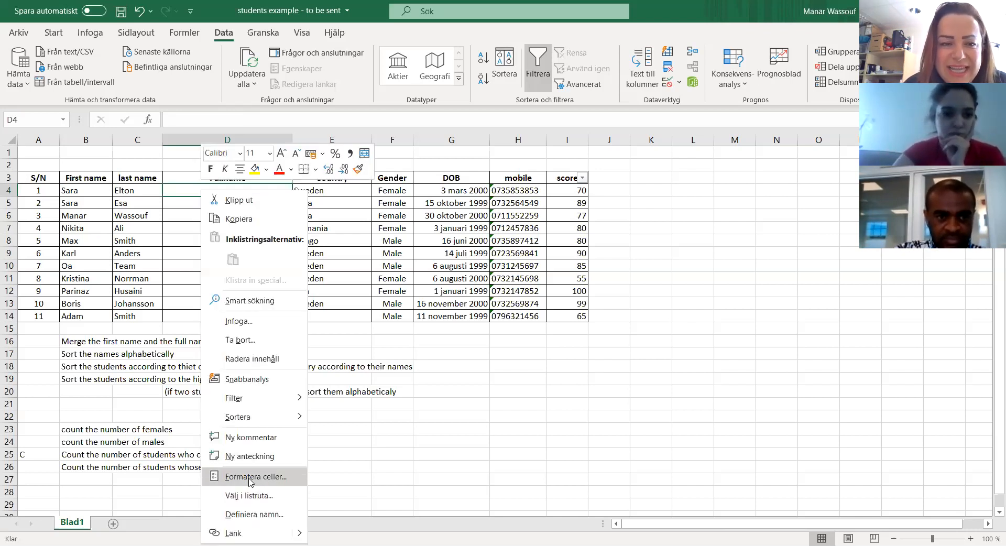
click(250, 477)
click(93, 356)
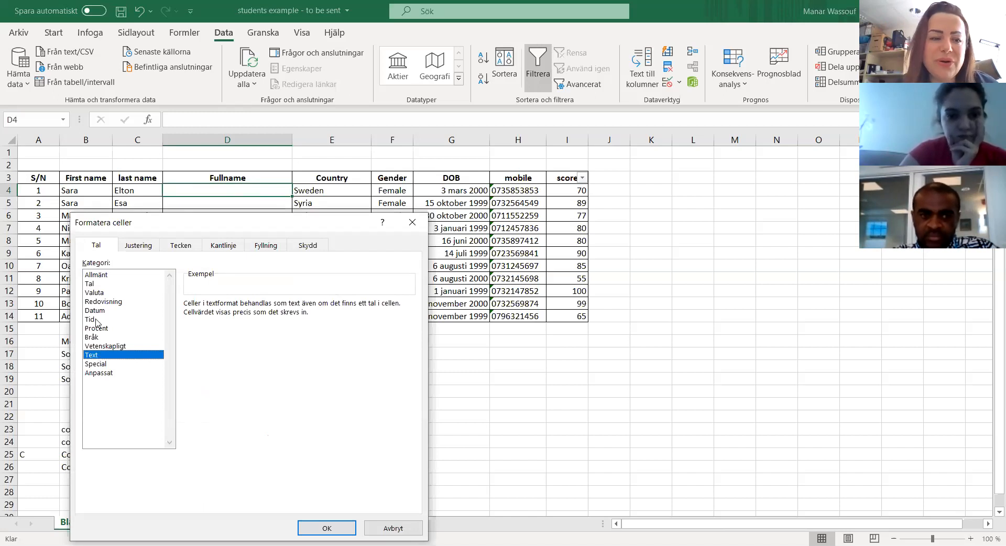
click(101, 276)
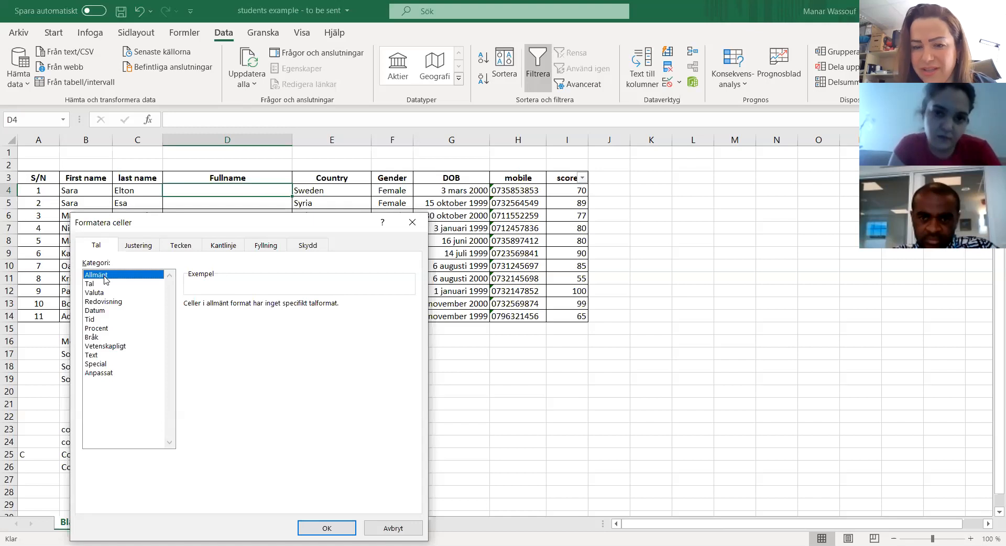
click(328, 529)
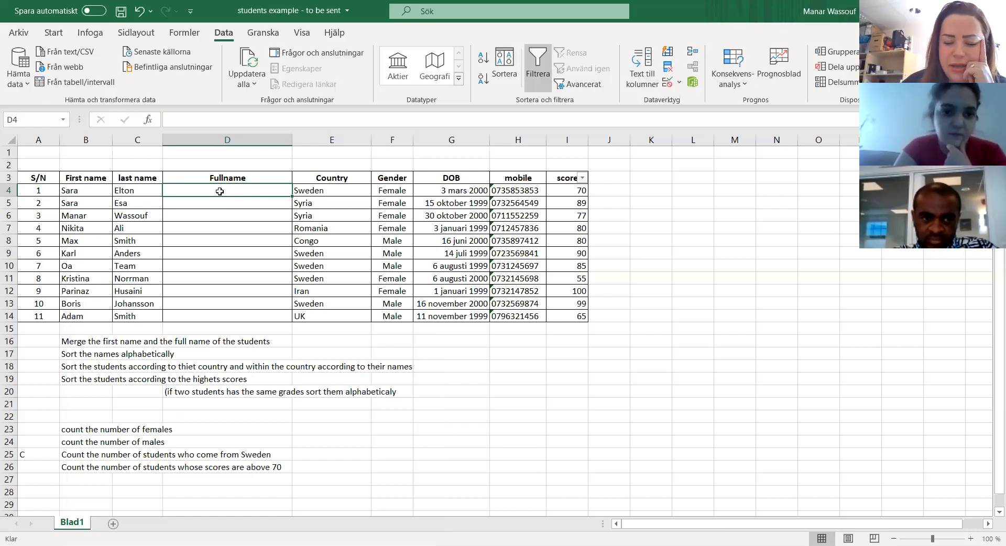
Step: Enter =SAMMANFOGA(B4;C4) in D4 to merge the first student's first and last names
text(=)
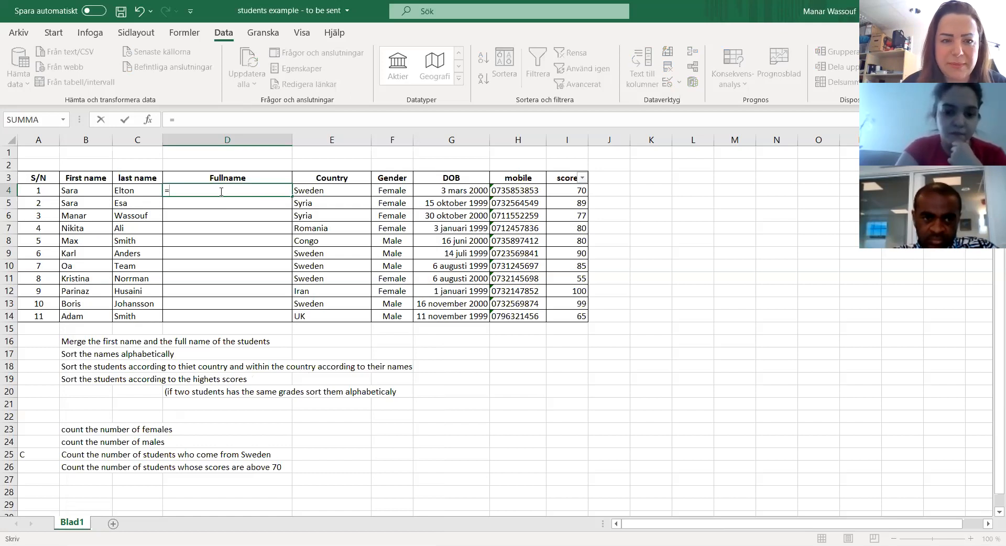
text(samman)
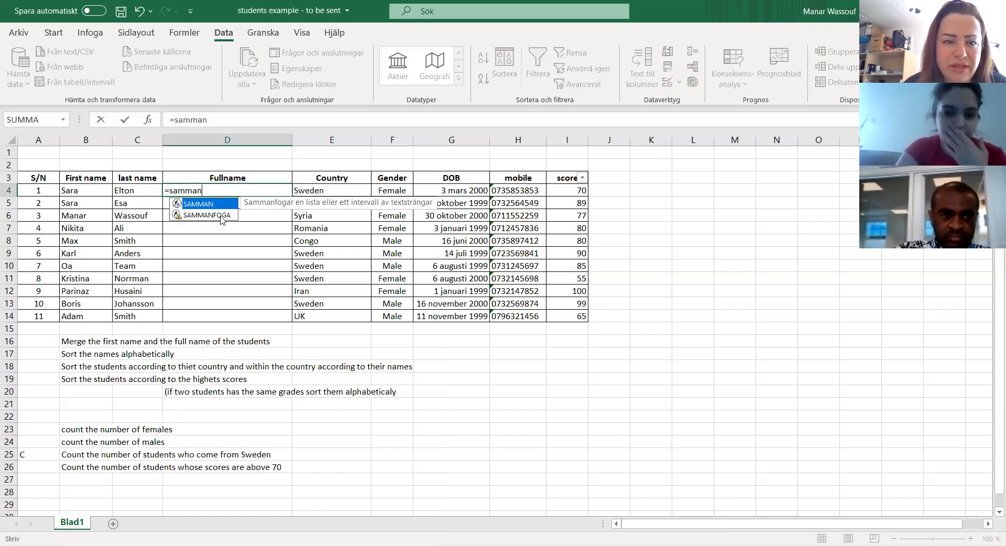
double_click(221, 216)
click(93, 190)
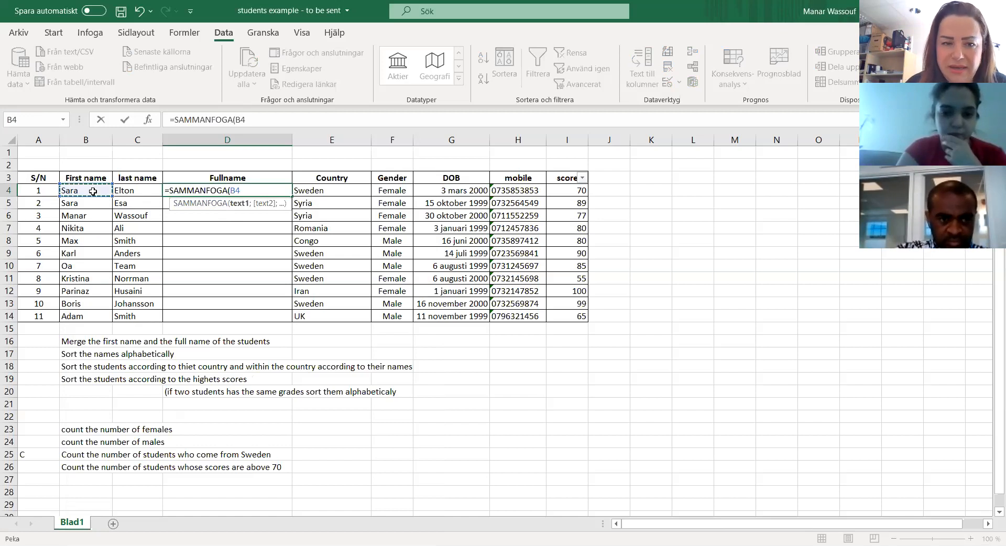
text(;)
click(130, 190)
text())
key(Return)
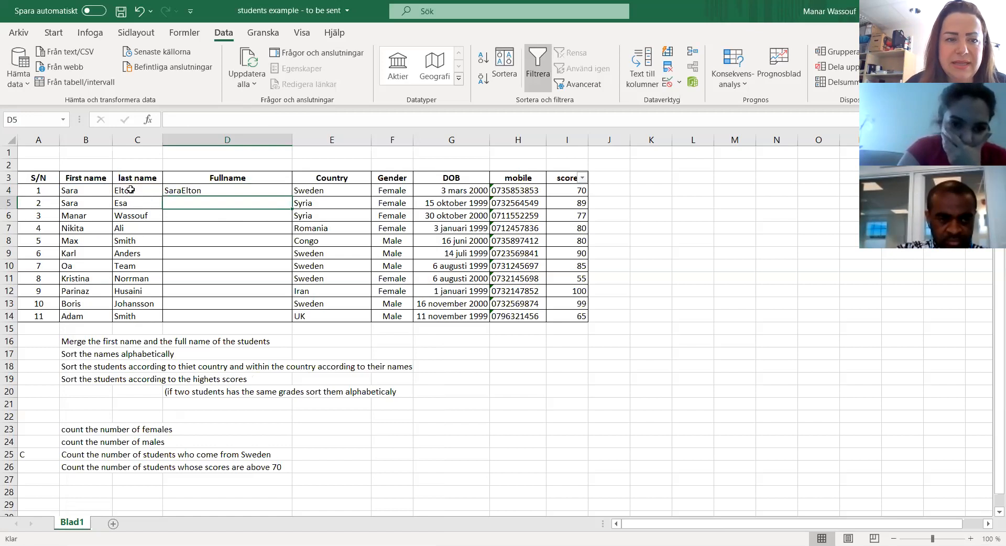
Step: Replace the D4 formula with =SAMMANFOGA(B4), referring only to the first name cell
click(200, 188)
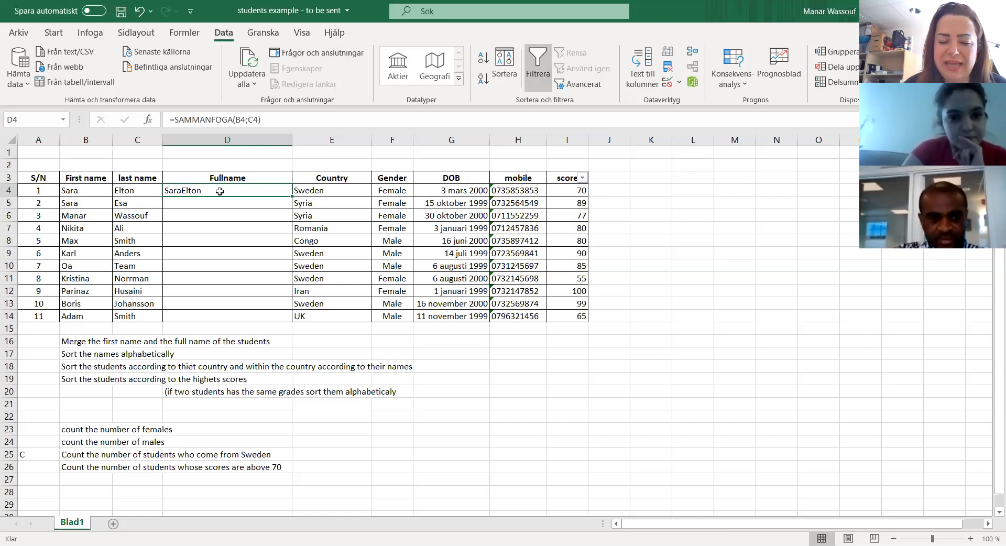
text(=)
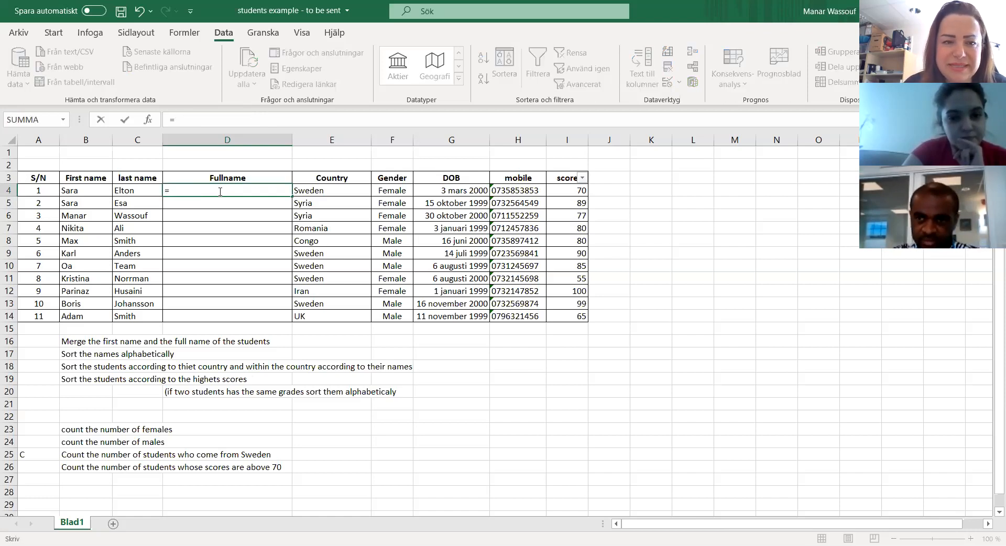
text(samma)
click(224, 215)
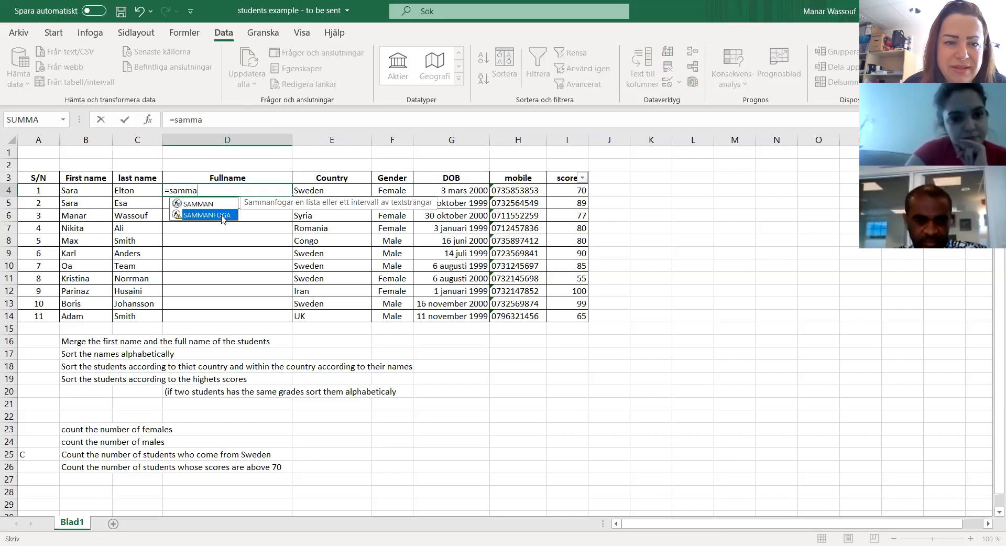
double_click(224, 214)
click(85, 190)
key(F8)
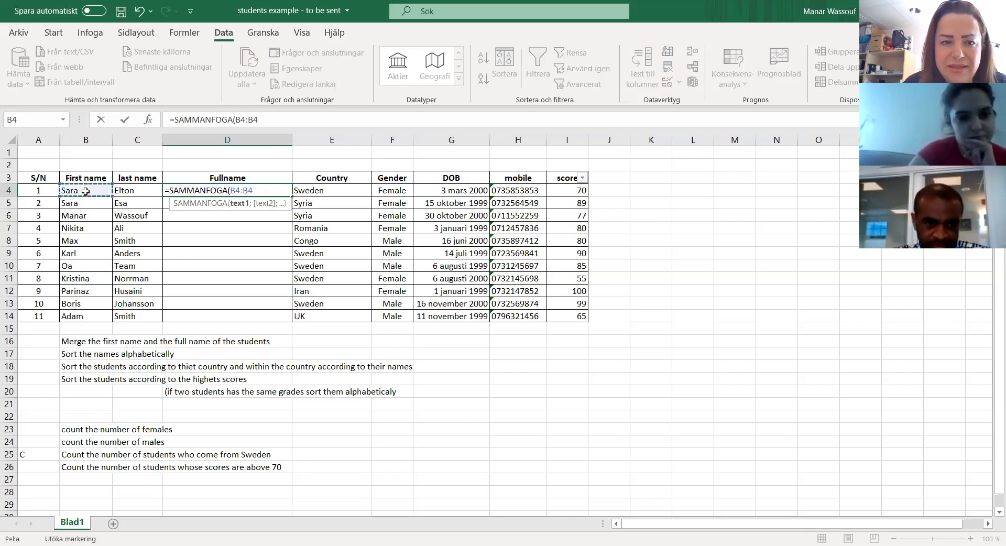
key(BackSpace)
key(BackSpace)
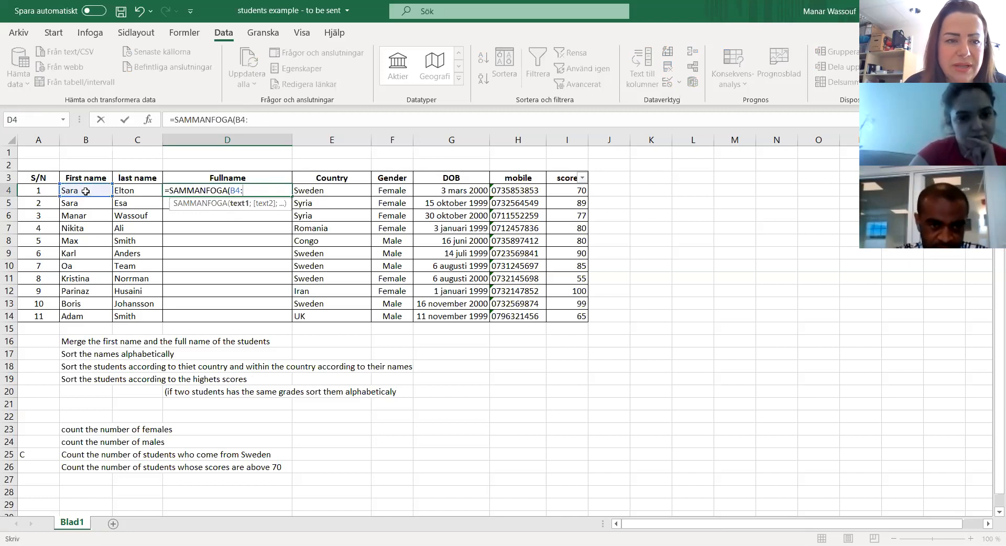
key(BackSpace)
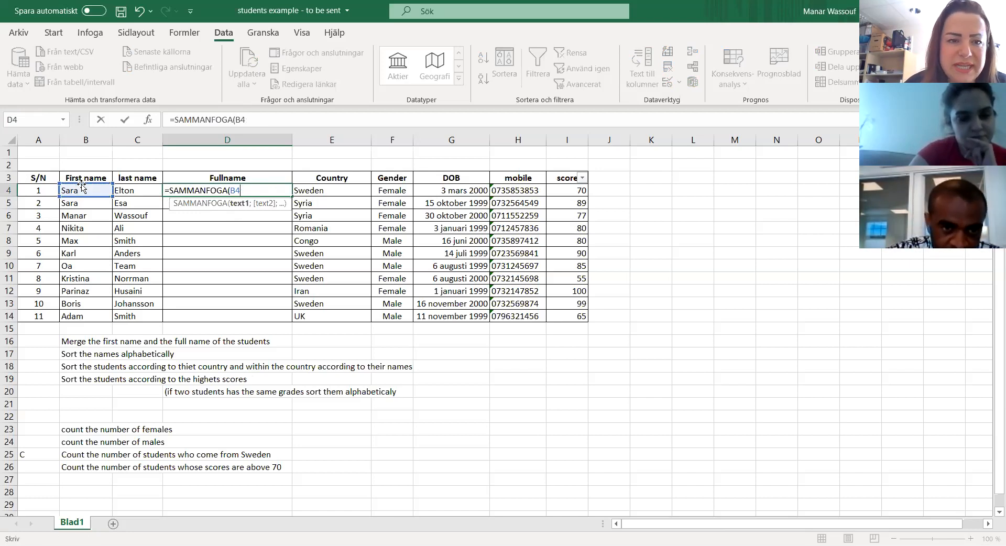
key(Return)
Step: Extend the formula in D4 to =SAMMANFOGA(B4;" ";C4) so a space separates the first and last names
click(80, 189)
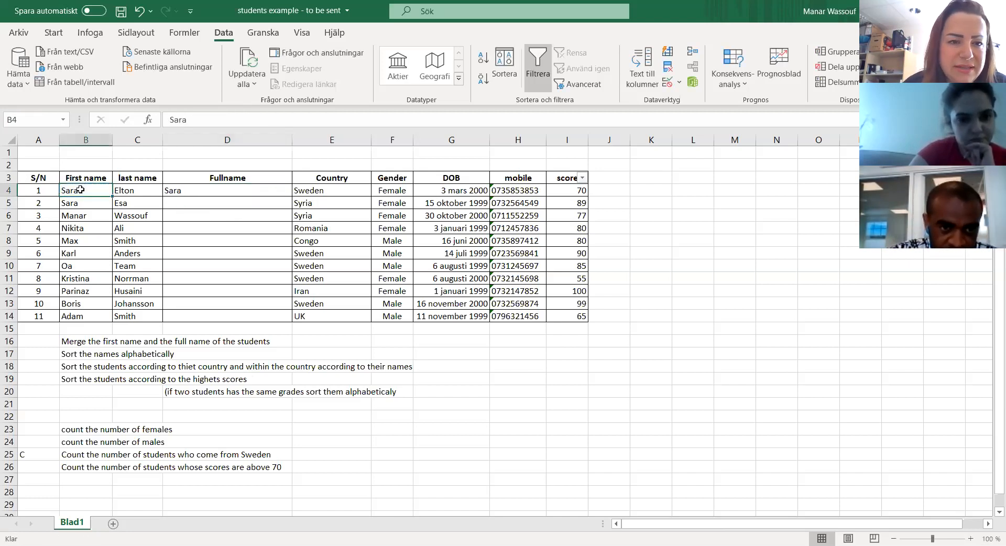
click(190, 192)
double_click(190, 192)
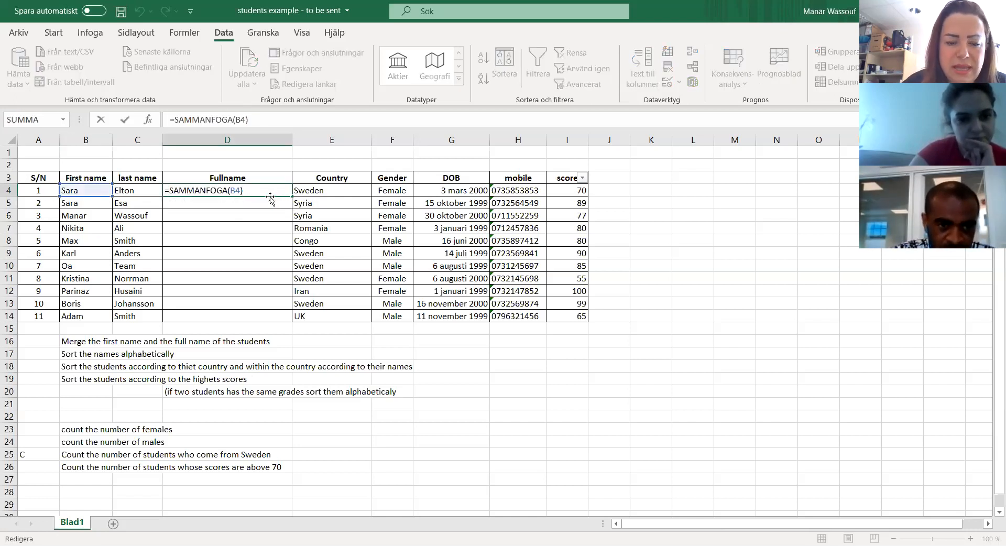
key(BackSpace)
text(;)
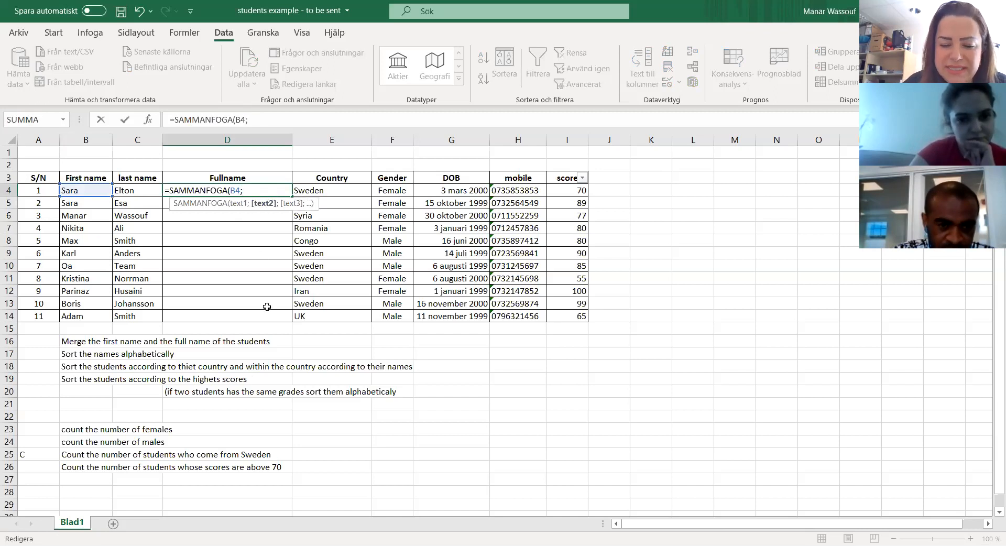
text(")
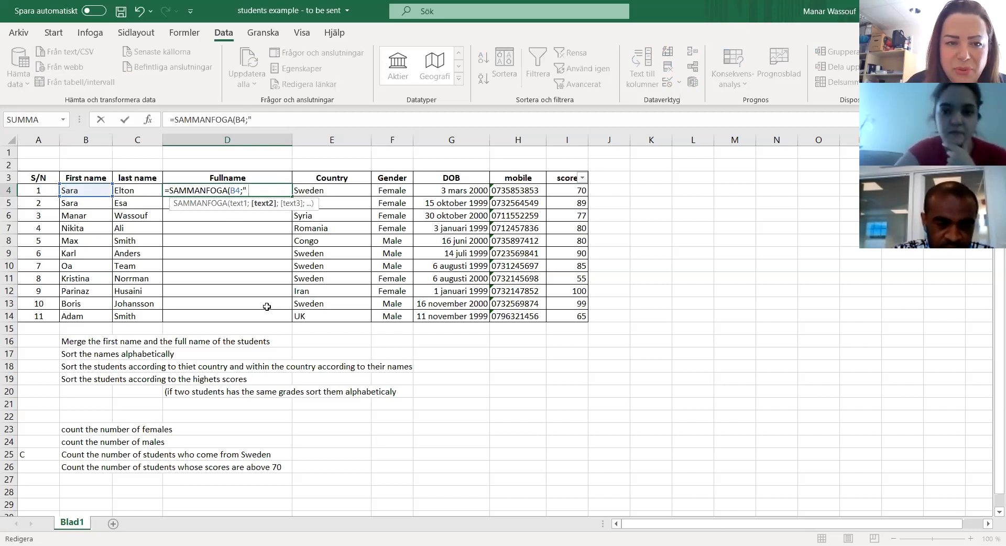
text(")
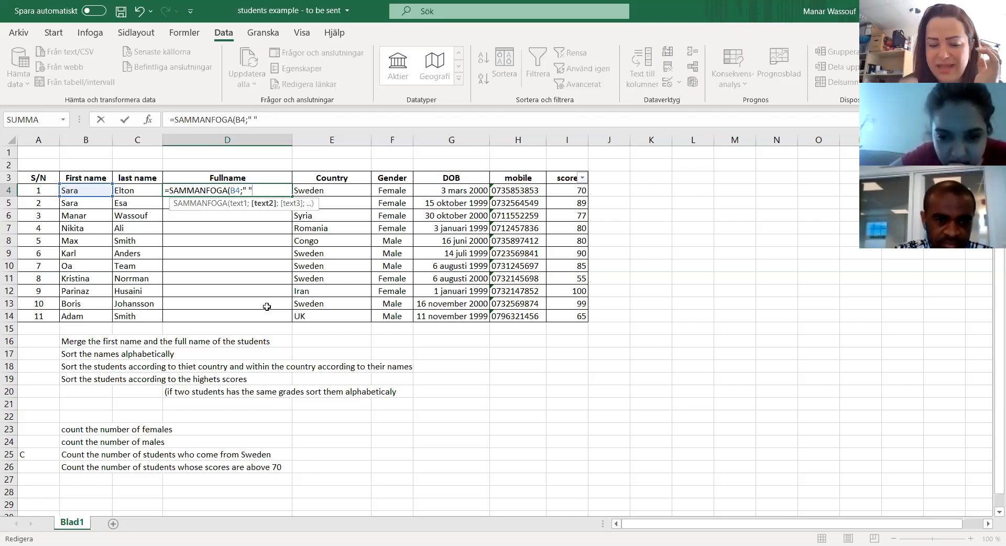
text(;)
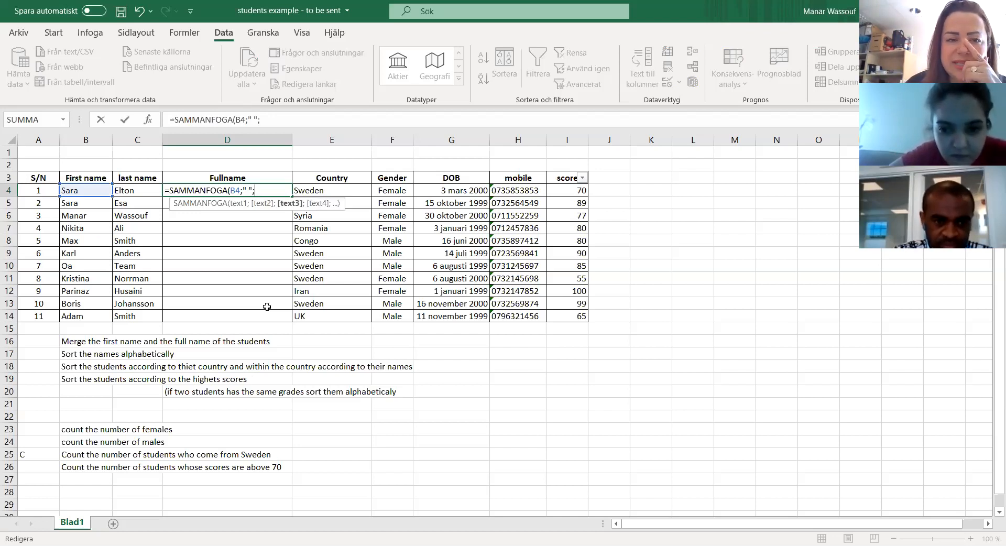
click(142, 192)
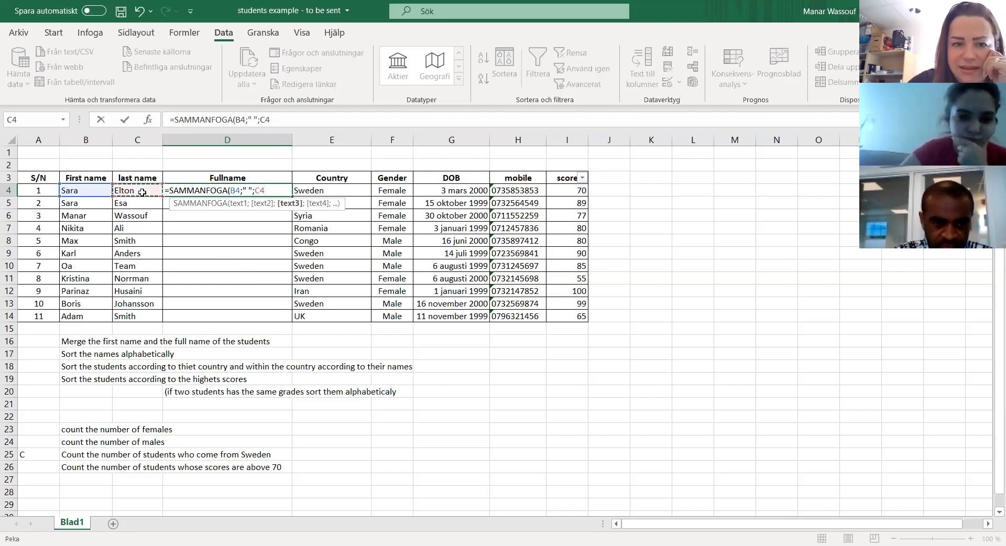
text())
key(Return)
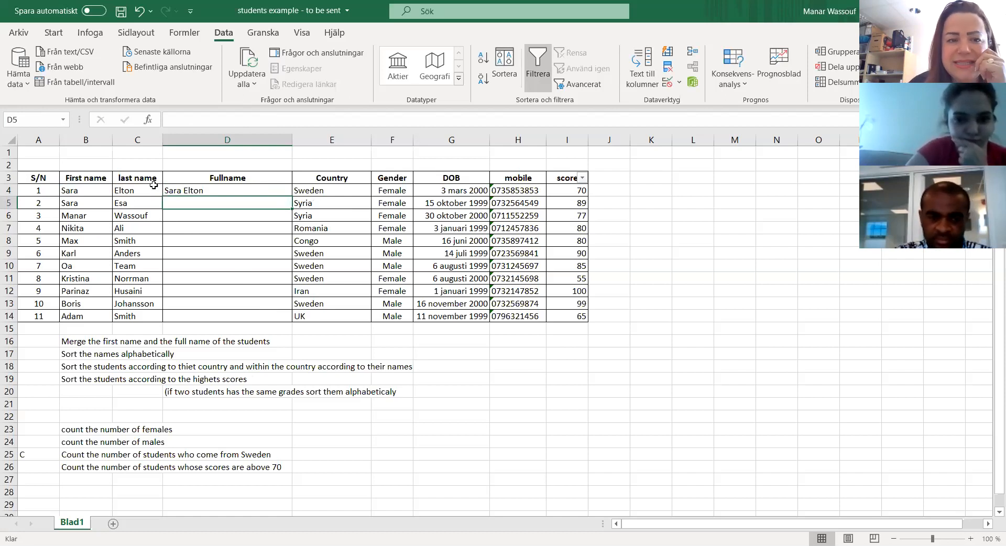
Step: Replace the space separator in the D4 formula with a comma, making it =SAMMANFOGA(B4;",";C4)
click(184, 192)
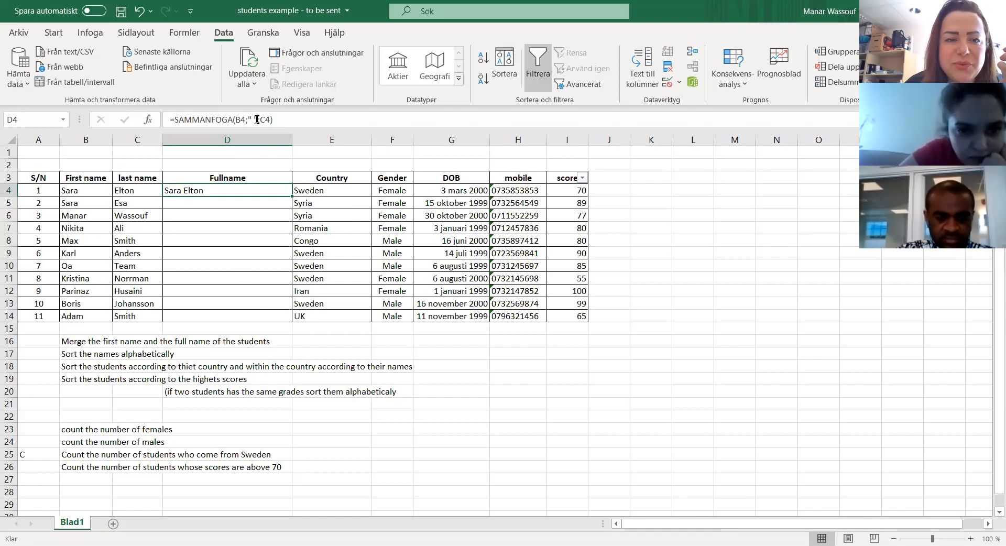
double_click(230, 189)
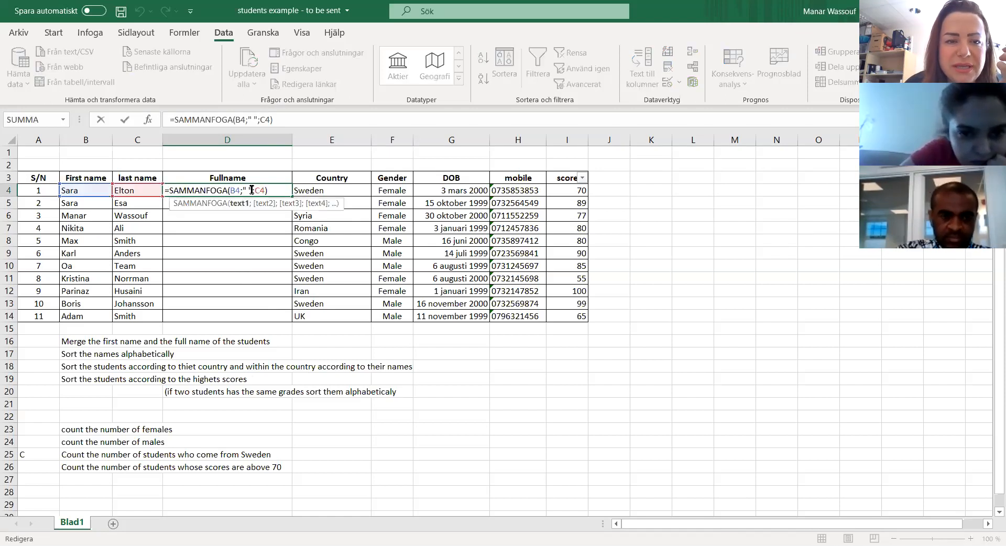
click(251, 189)
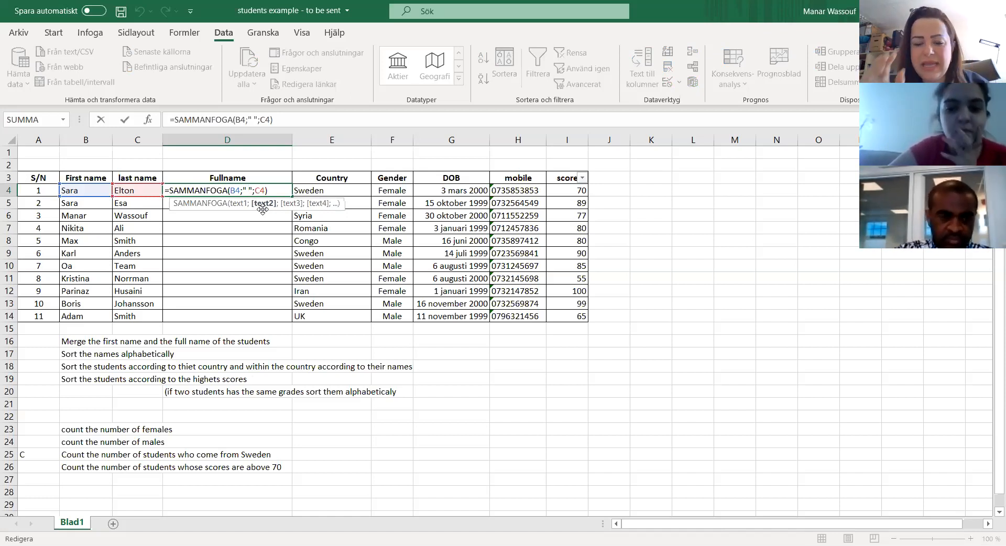
key(BackSpace)
text(,)
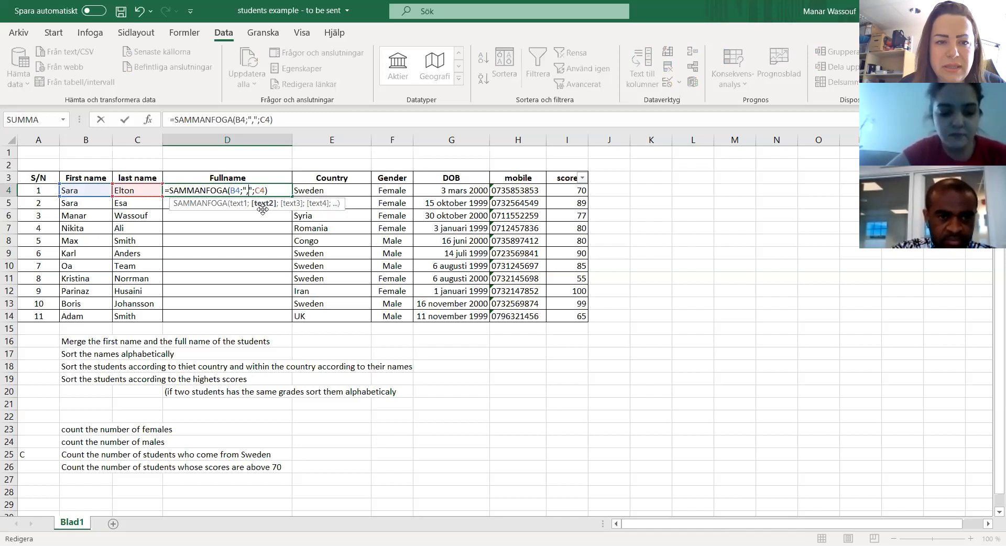
key(Return)
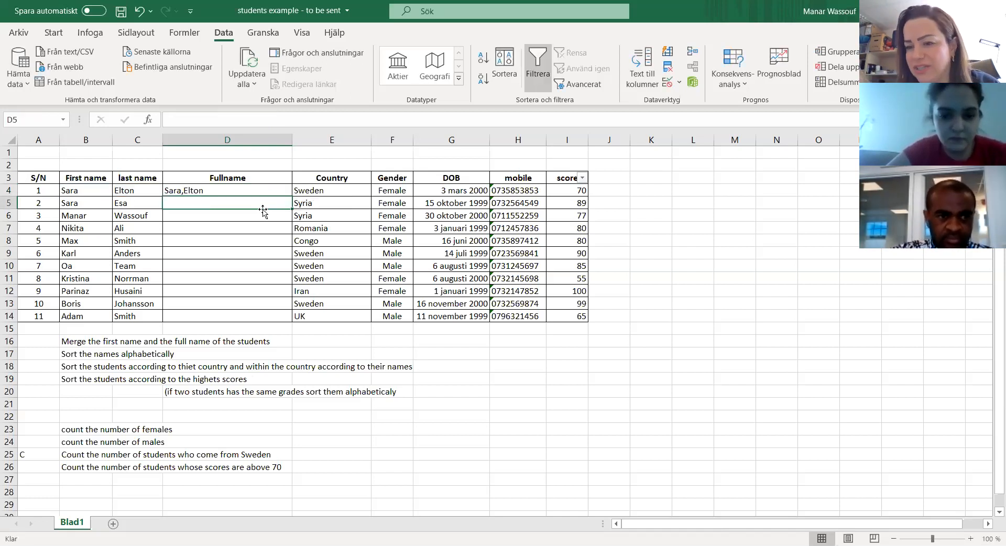
Step: Restore the space separator in D4 in place of the comma, giving =SAMMANFOGA(B4;" ";C4)
click(196, 191)
double_click(197, 190)
click(246, 191)
key(BackSpace)
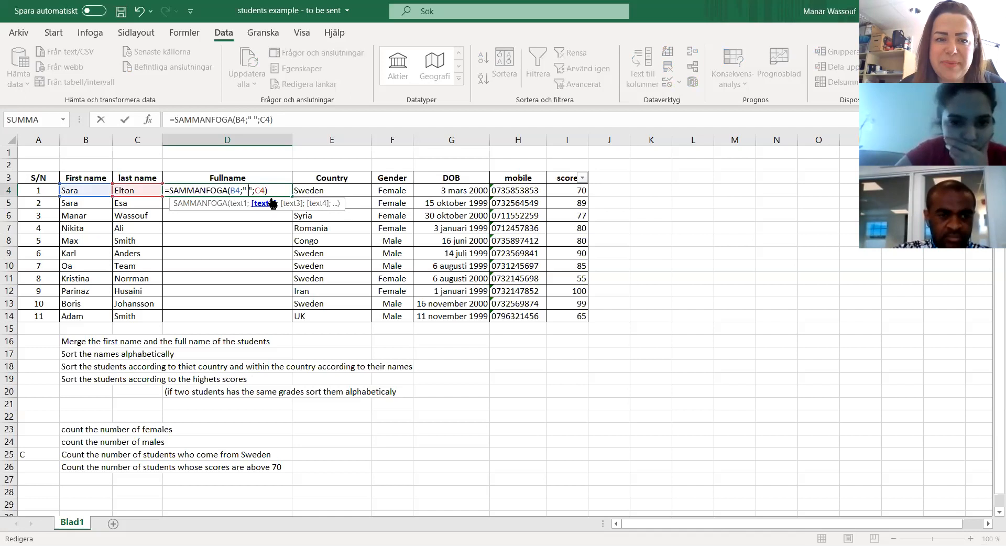
key(Return)
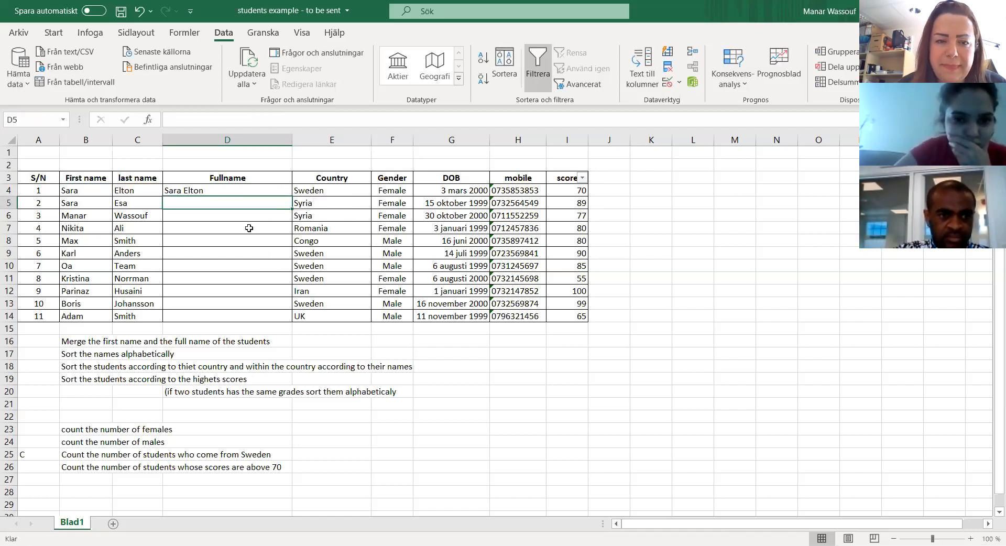
click(238, 191)
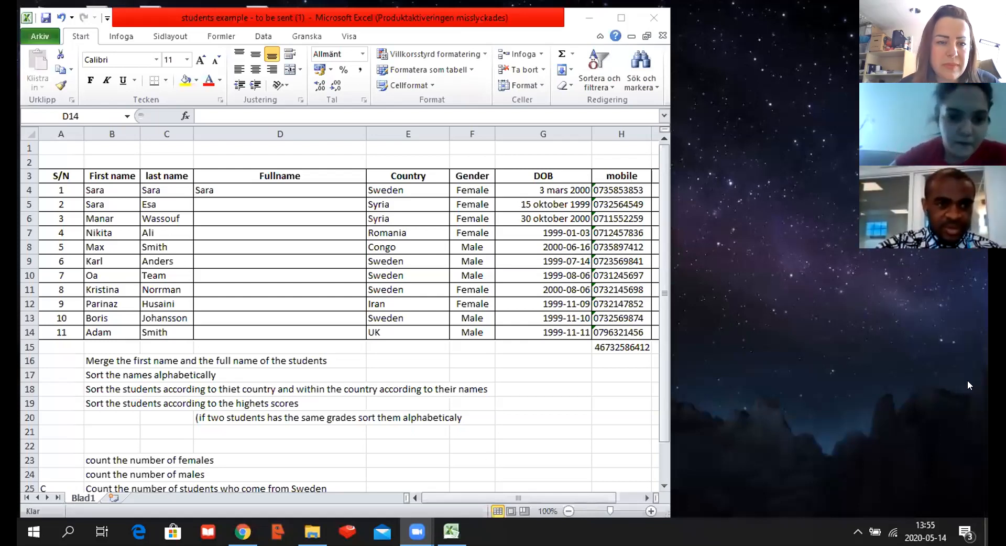
Step: In the workbook students example - to be sent (1), replace the duplicated first name in C4 with the first student's last name
click(161, 190)
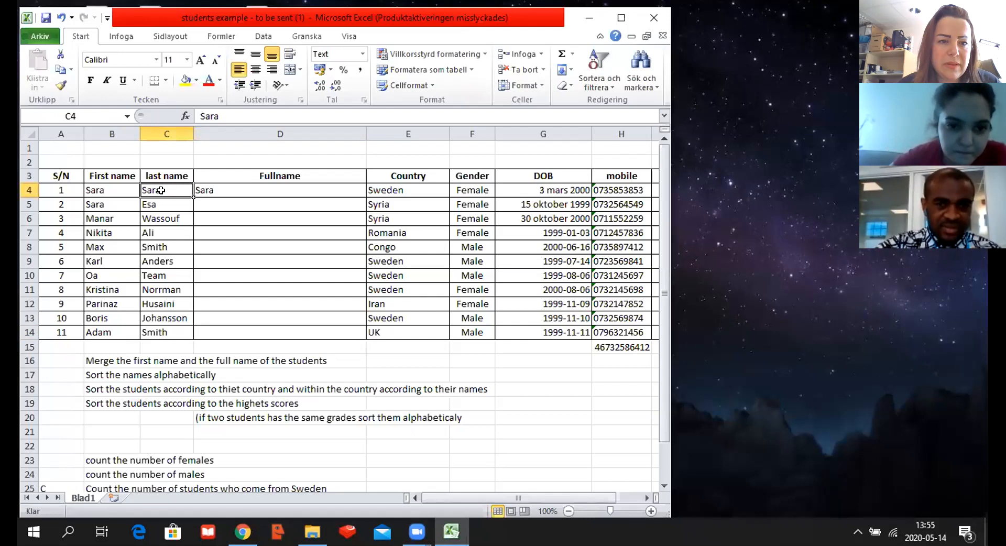
double_click(162, 190)
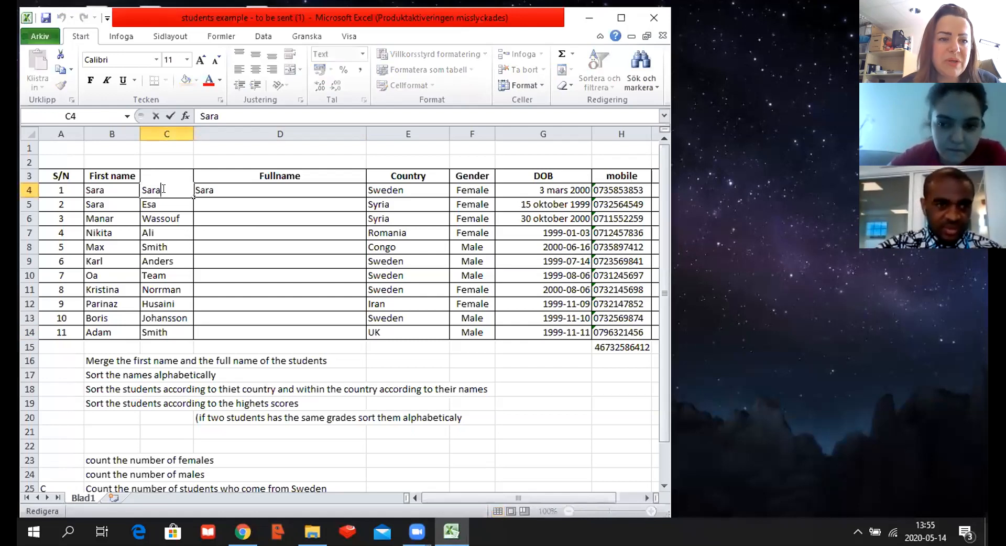
key(BackSpace)
key(BackSpace)
key(BackSpace)
key(BackSpace)
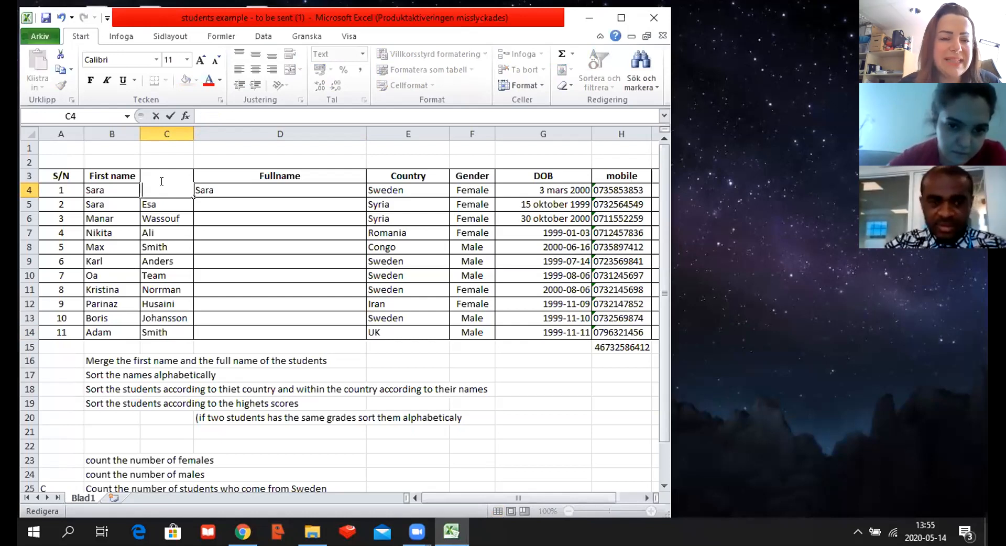
text(E)
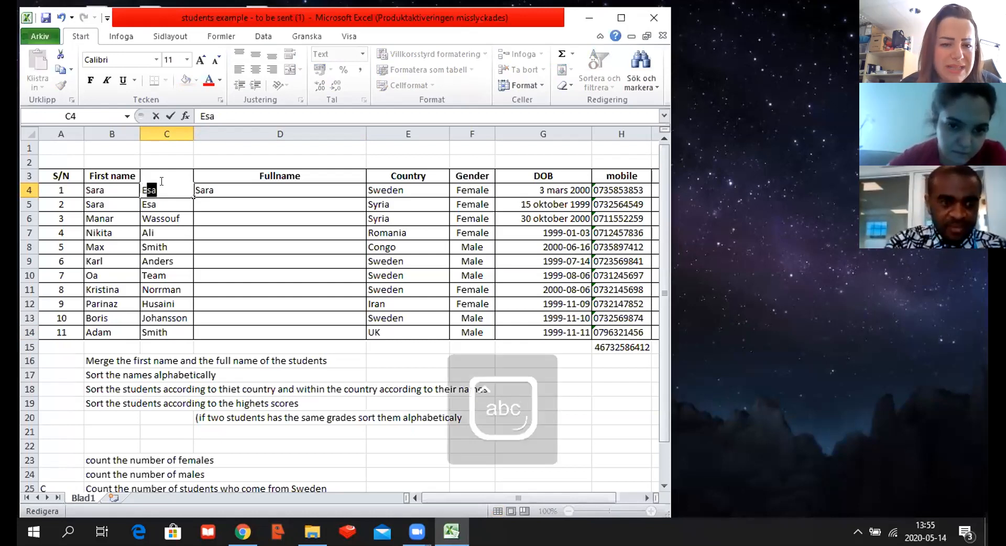
text(lton)
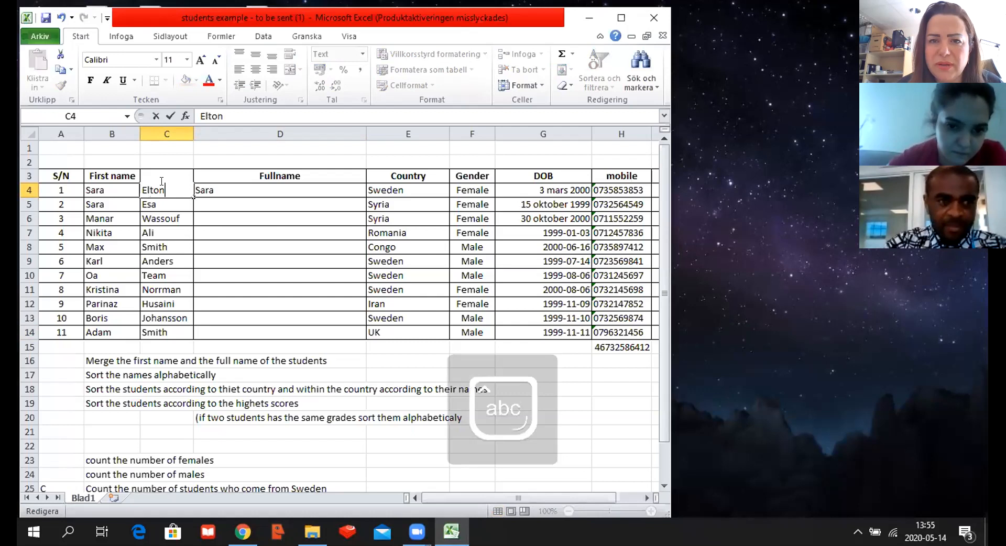
click(239, 191)
Step: Delete the whole SAMMANFOGA formula from D4, leaving the first student's Fullname cell empty
double_click(242, 191)
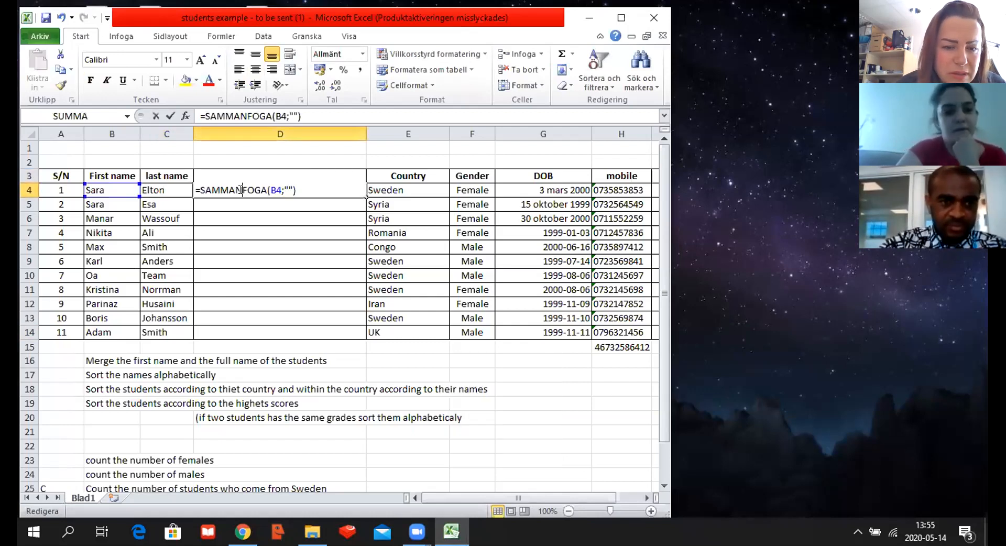
click(296, 189)
key(BackSpace)
key(BackSpace)
key(BackSpace)
key(BackSpace)
key(BackSpace)
key(BackSpace)
key(BackSpace)
key(BackSpace)
key(BackSpace)
key(BackSpace)
key(BackSpace)
key(BackSpace)
key(BackSpace)
key(BackSpace)
key(BackSpace)
key(BackSpace)
key(BackSpace)
key(BackSpace)
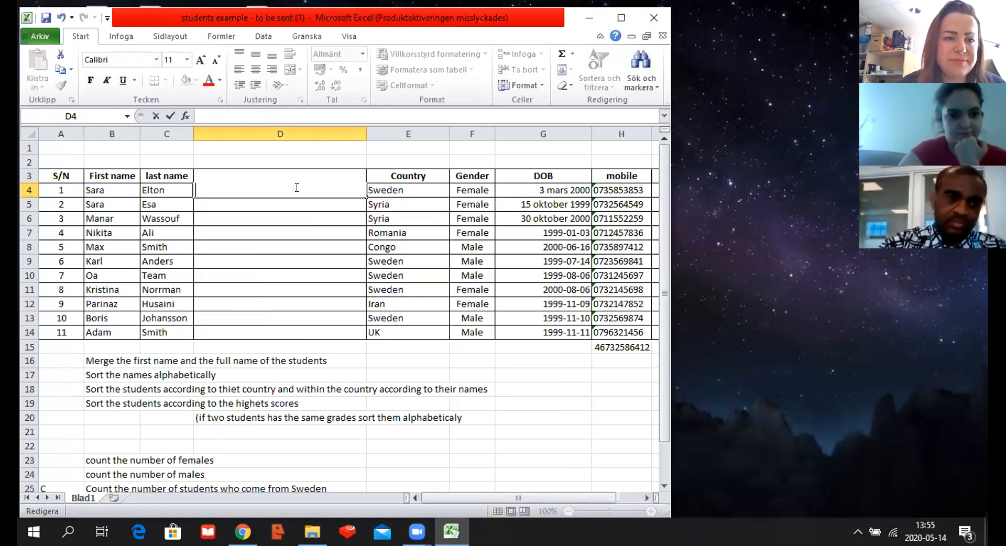
click(300, 329)
Step: Enter the formula =SAMMANFOGA(B4;" ";C4) in D4 to join the first student's first and last names with a space
click(197, 189)
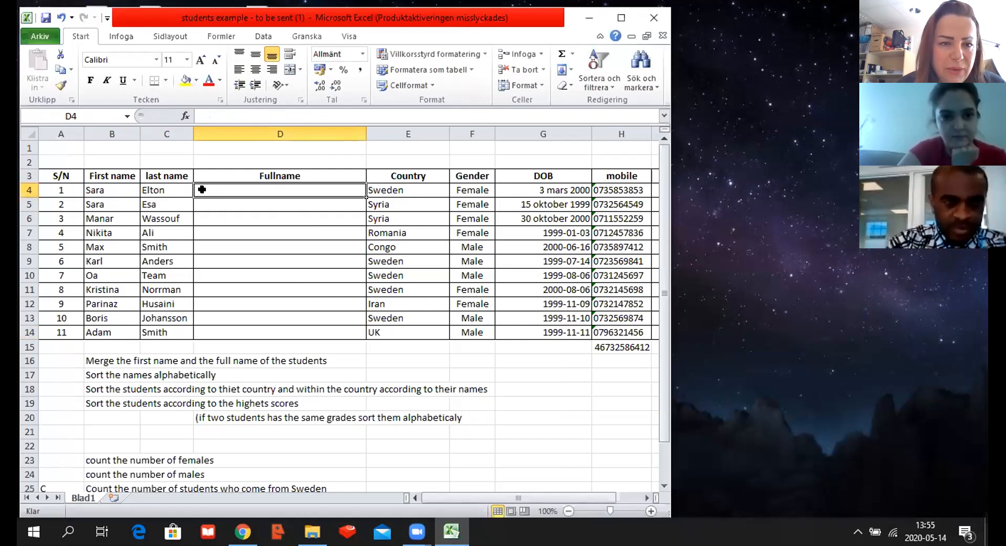
text(=)
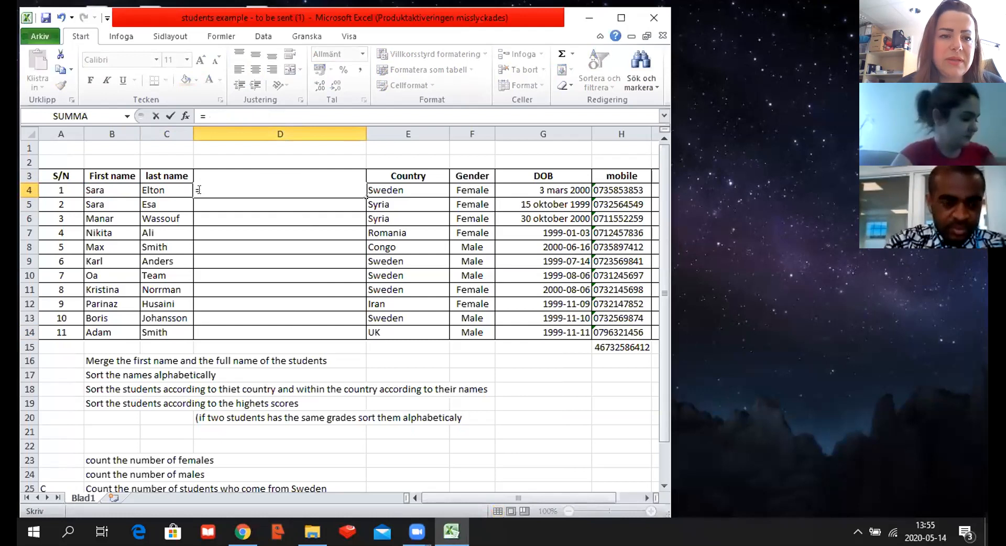
text(samm)
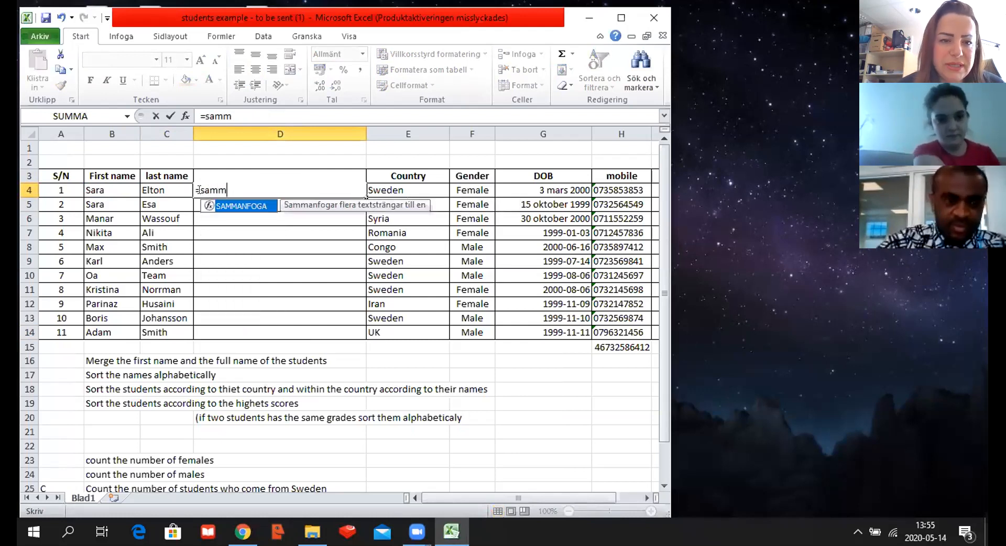
double_click(240, 206)
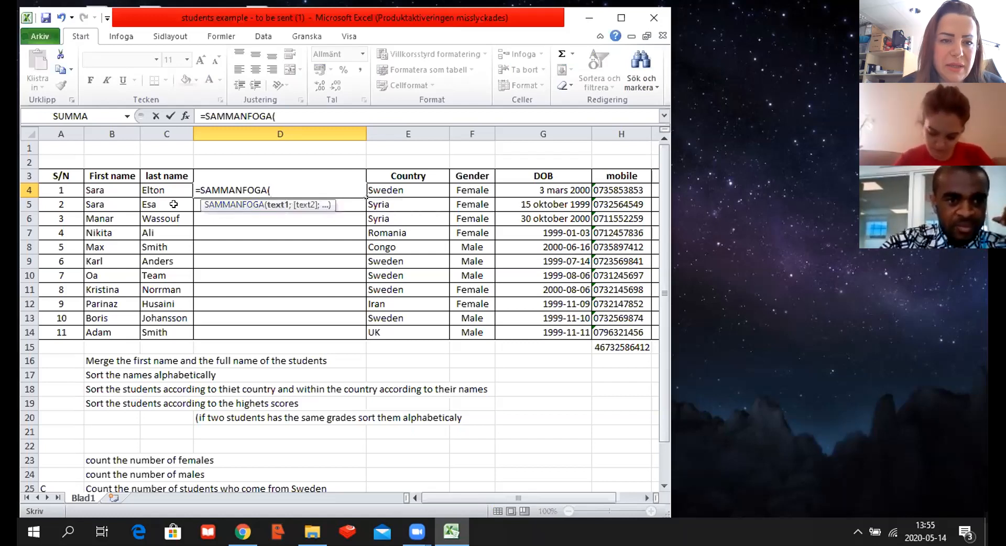
click(105, 188)
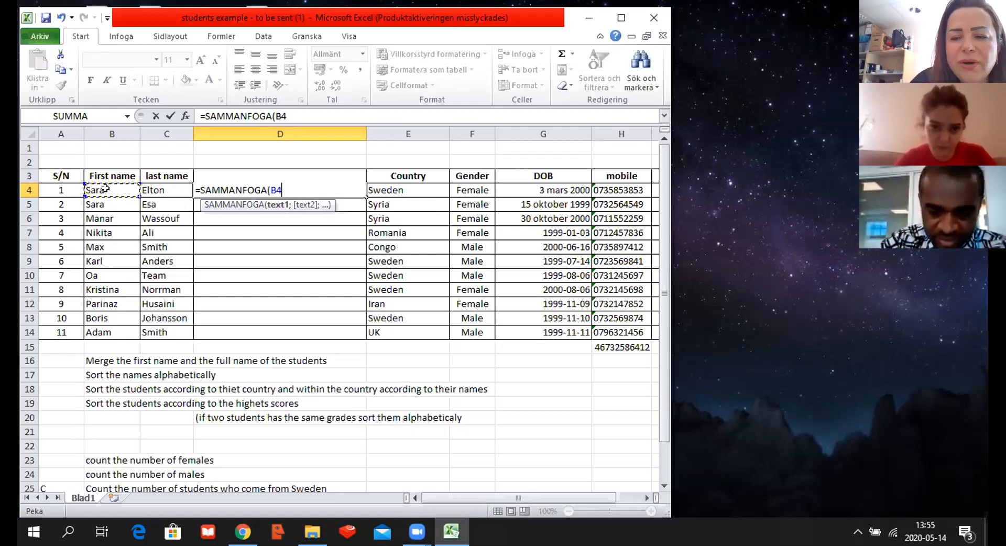
text(;)
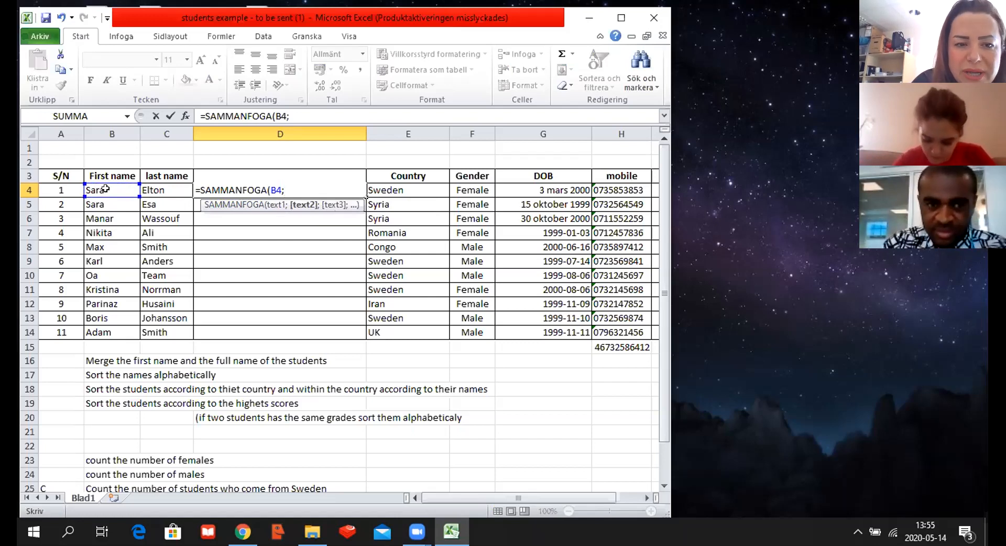
key(BackSpace)
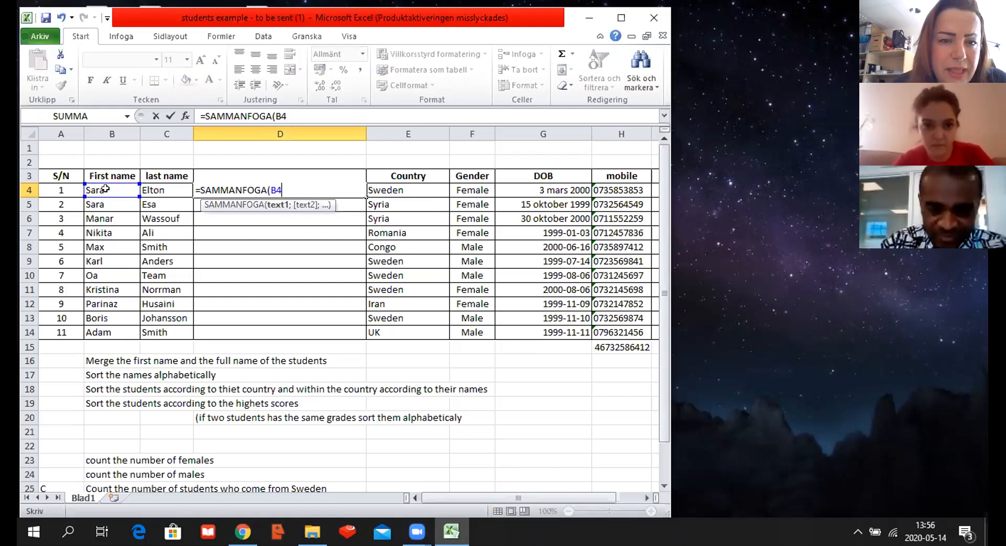
text(;)
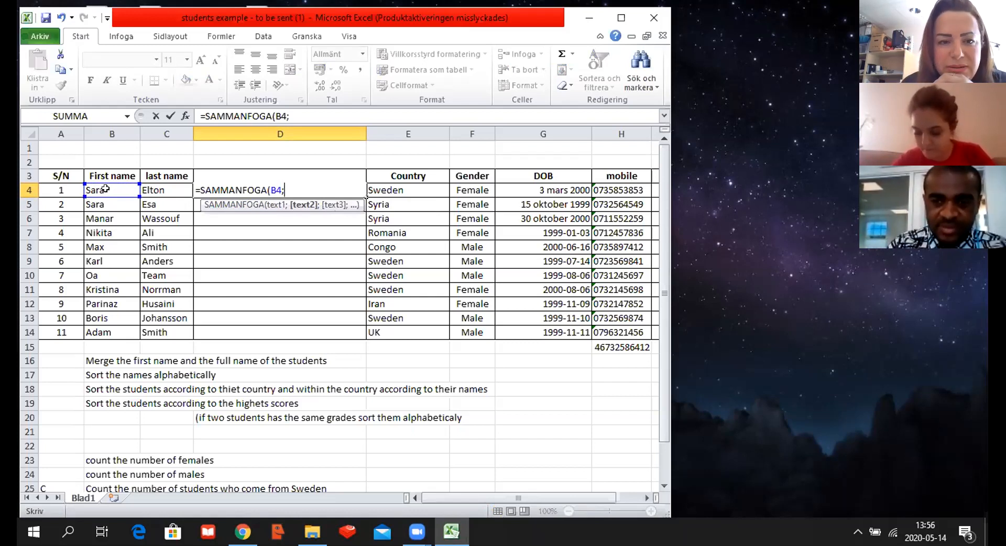
text(")
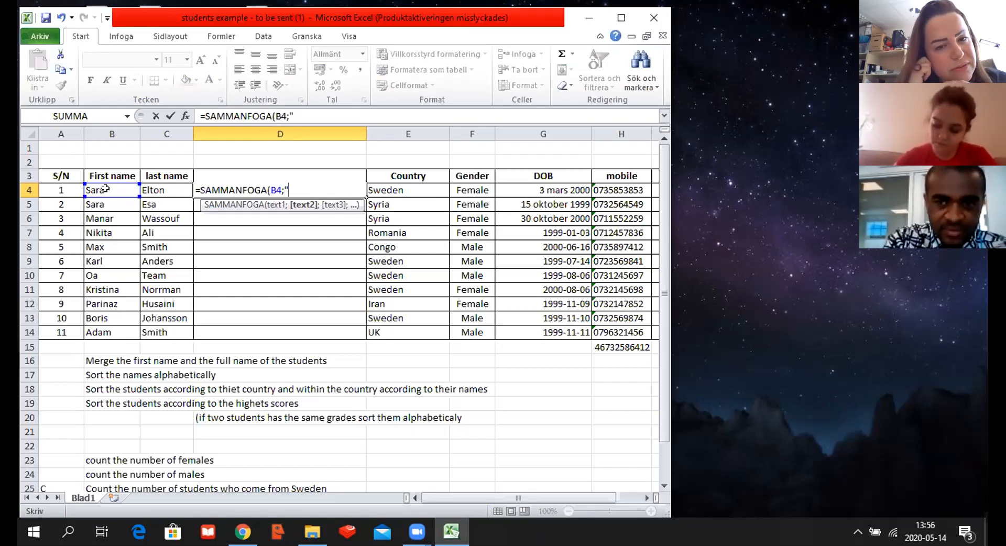
text(")
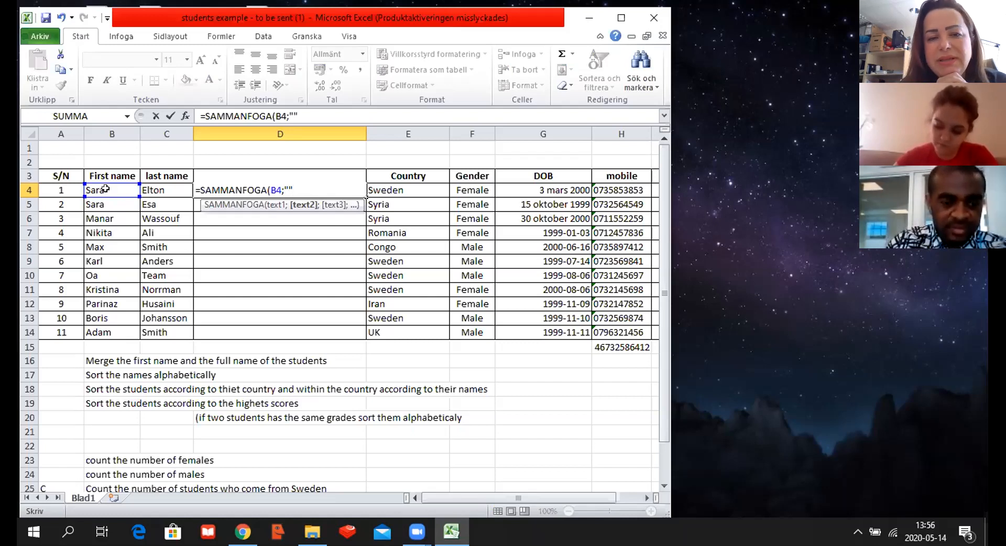
key(BackSpace)
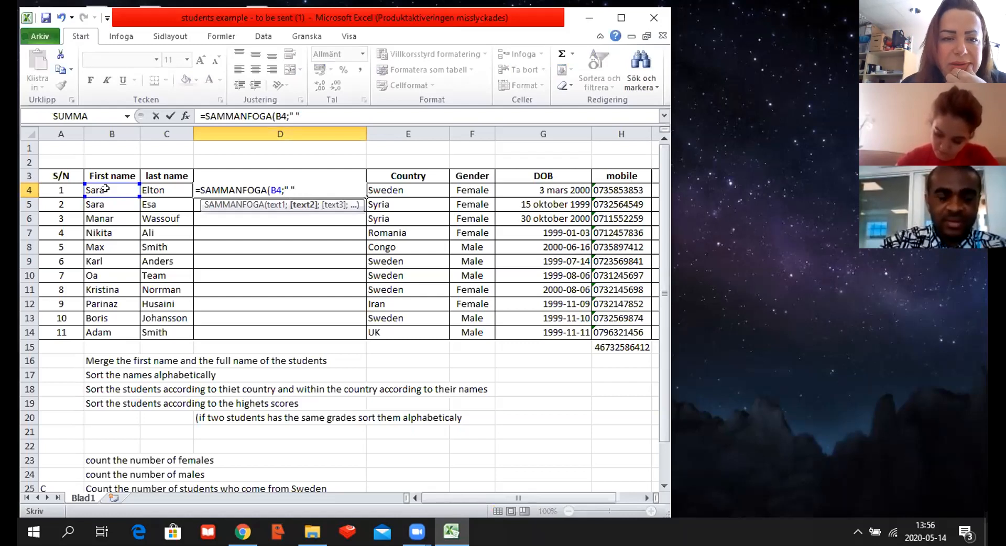
text(;)
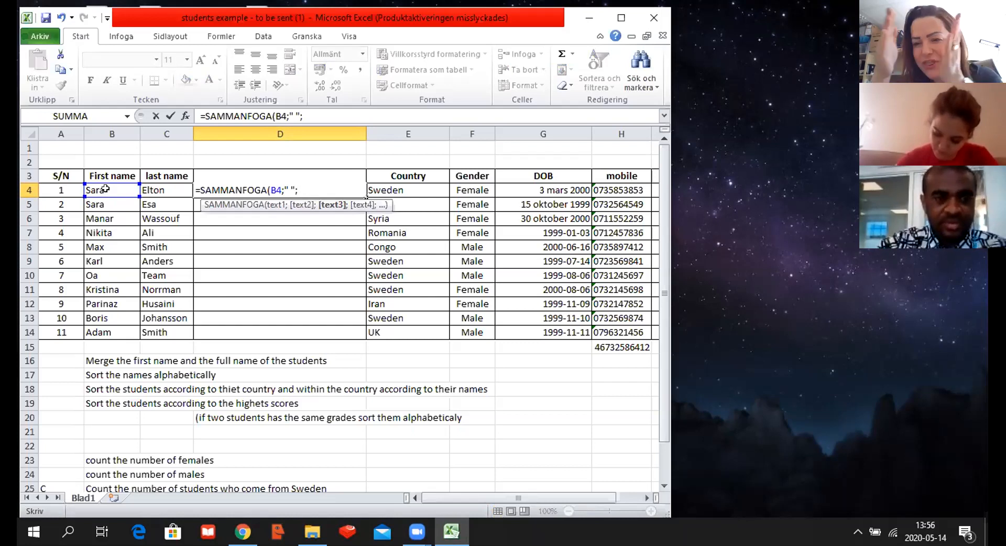
click(145, 190)
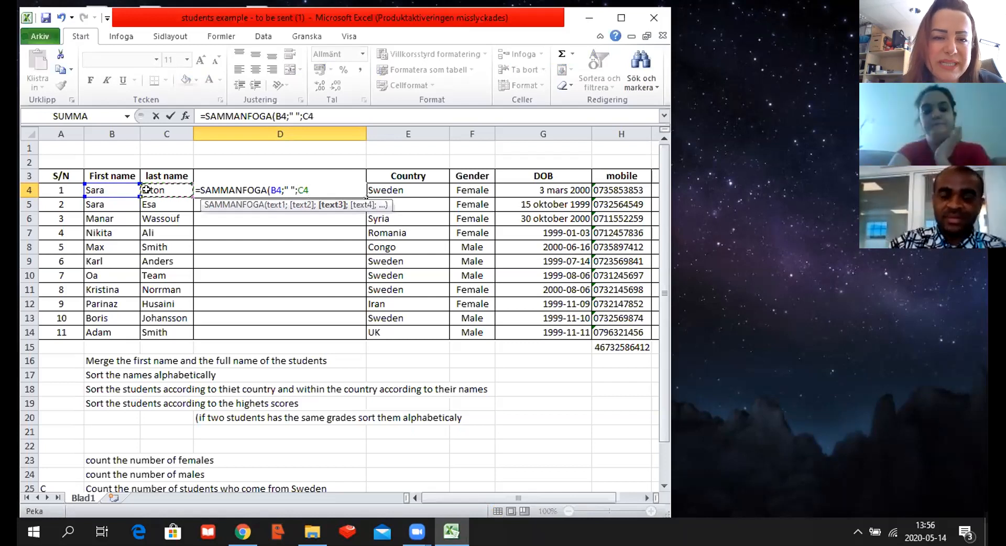
key(Return)
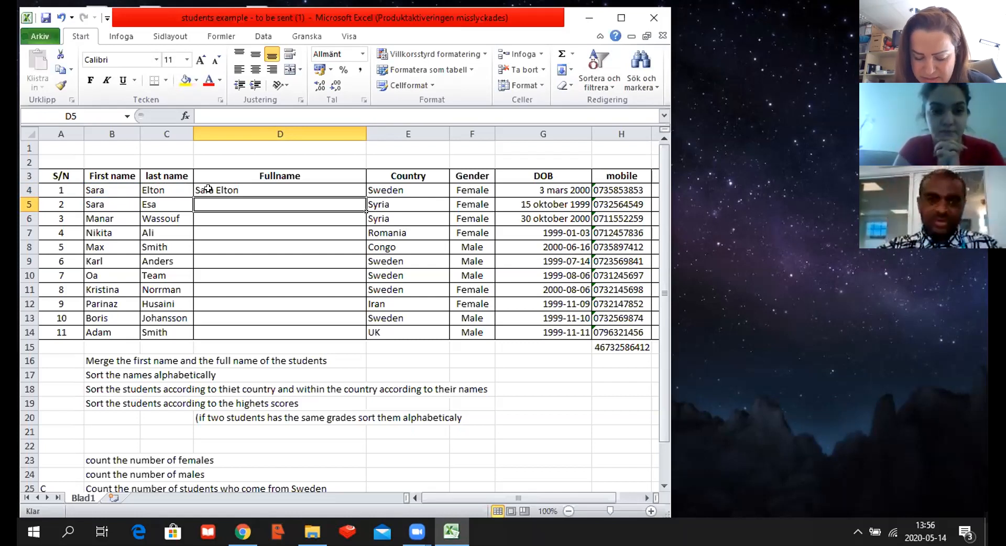
Step: Fill the D4 formula down through D14, both here and in the workbook students example - to be sent
click(327, 186)
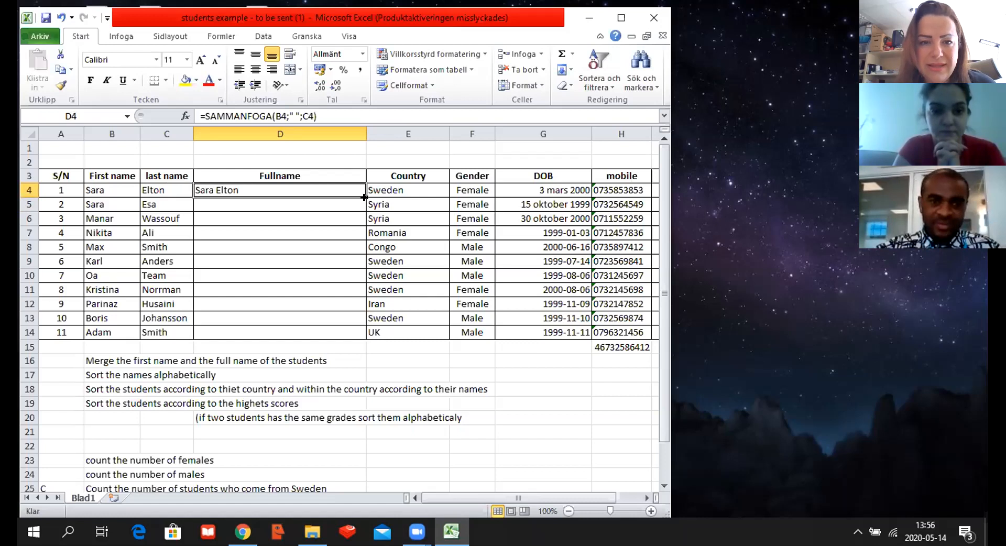
drag(362, 192, 361, 332)
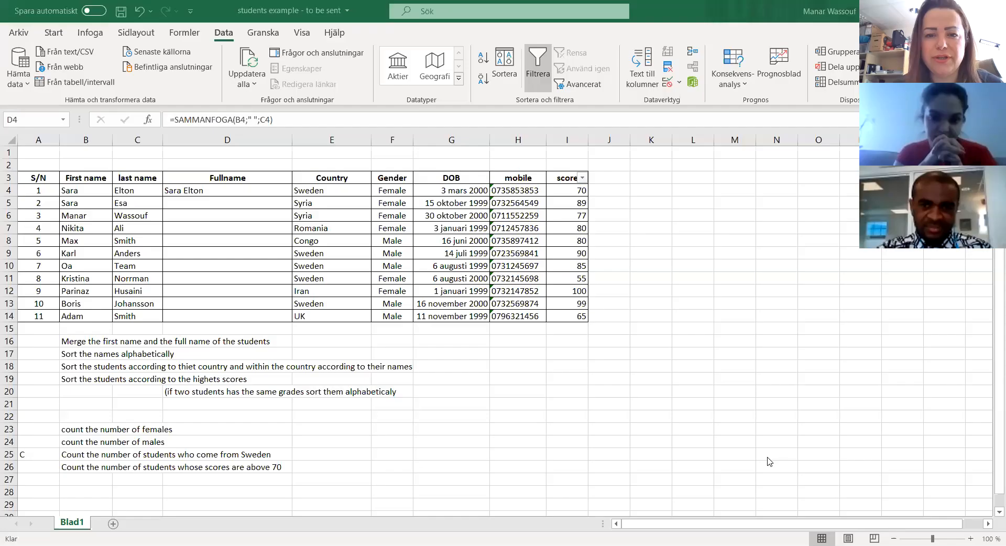
click(240, 192)
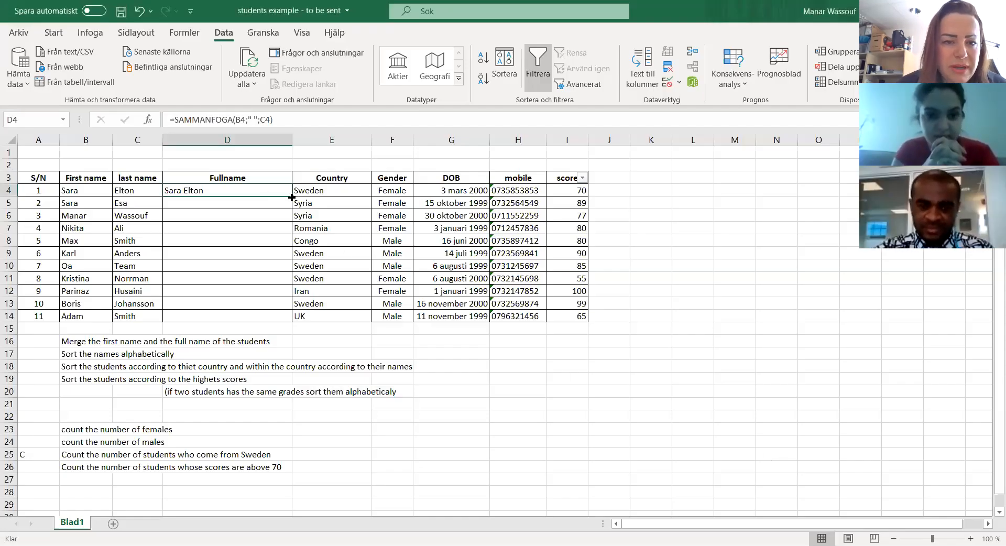
drag(292, 197, 282, 326)
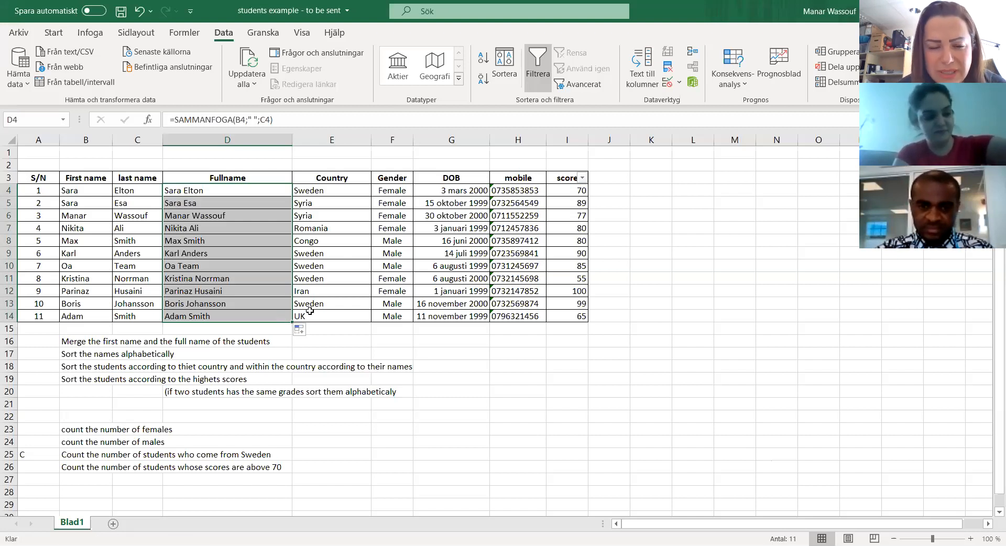
key(alt+Tab)
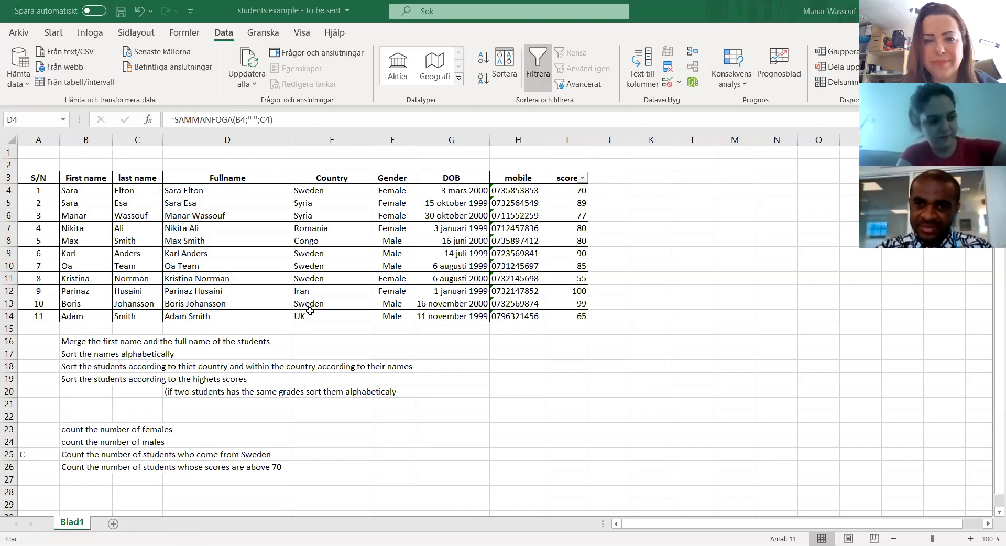
click(268, 290)
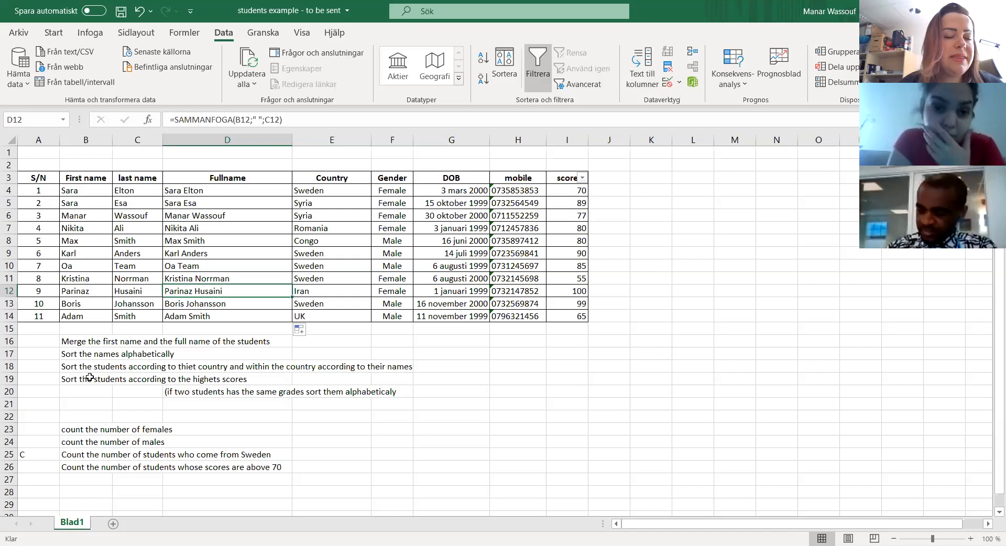
click(69, 356)
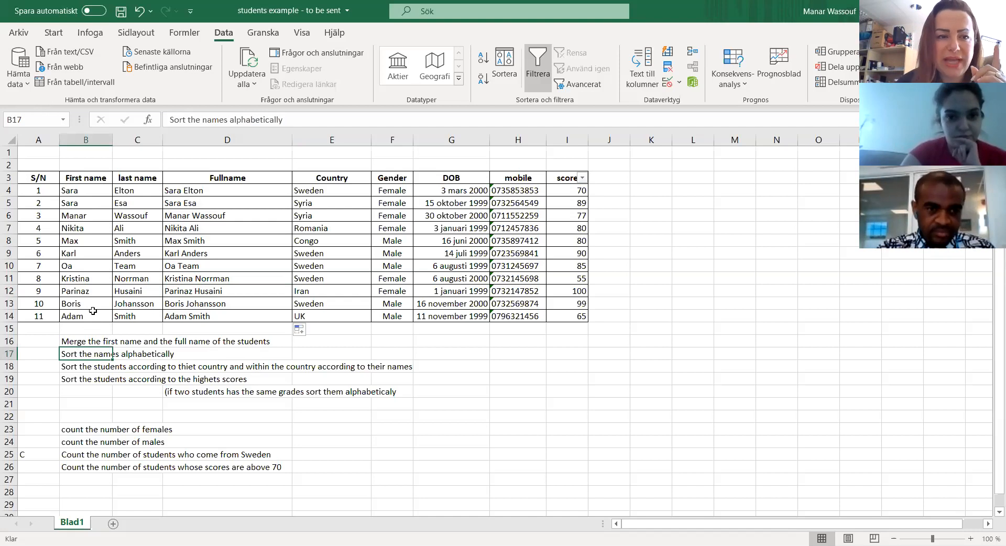
click(83, 191)
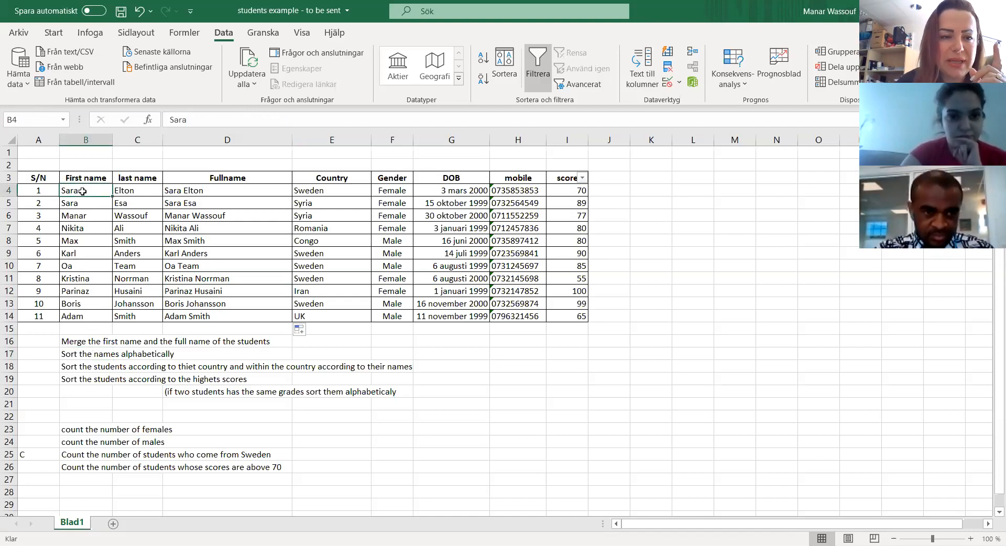
click(85, 318)
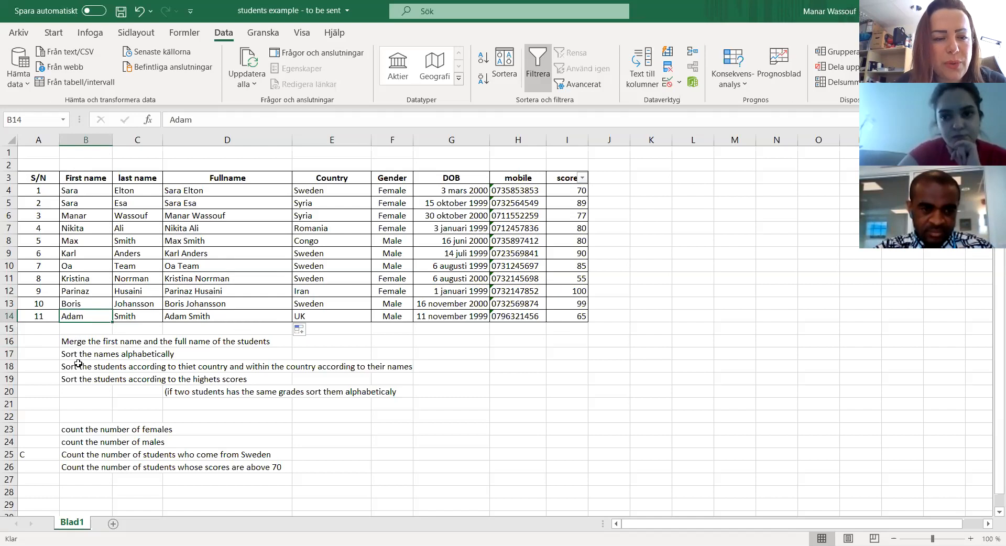
Step: Try sorting the student table by First name in A till Ö order, and undo the sort
click(76, 191)
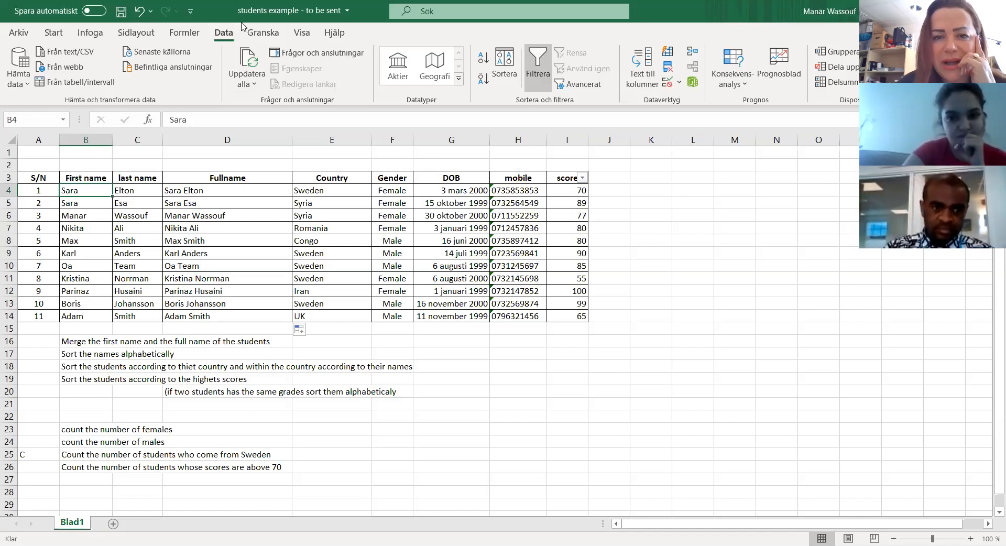
click(506, 78)
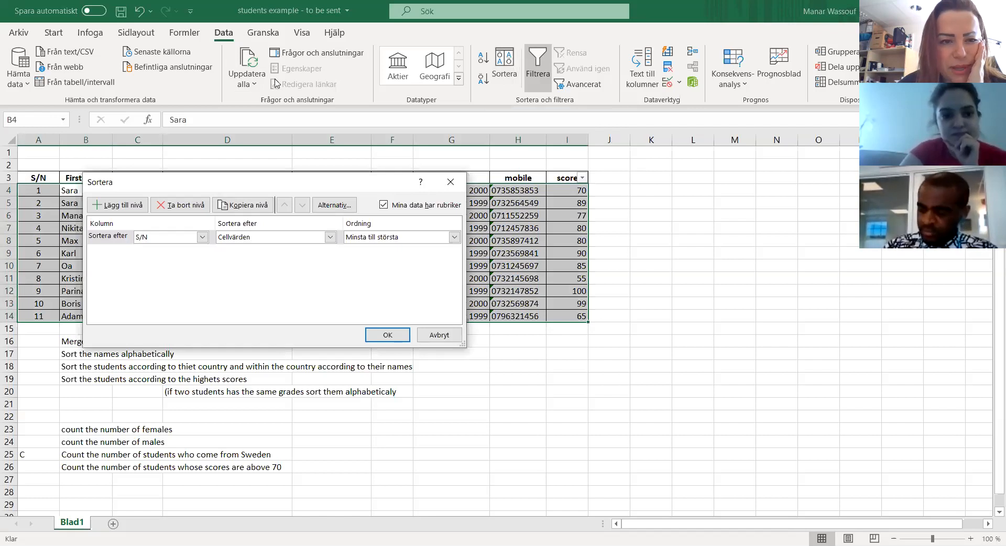
drag(321, 183, 346, 186)
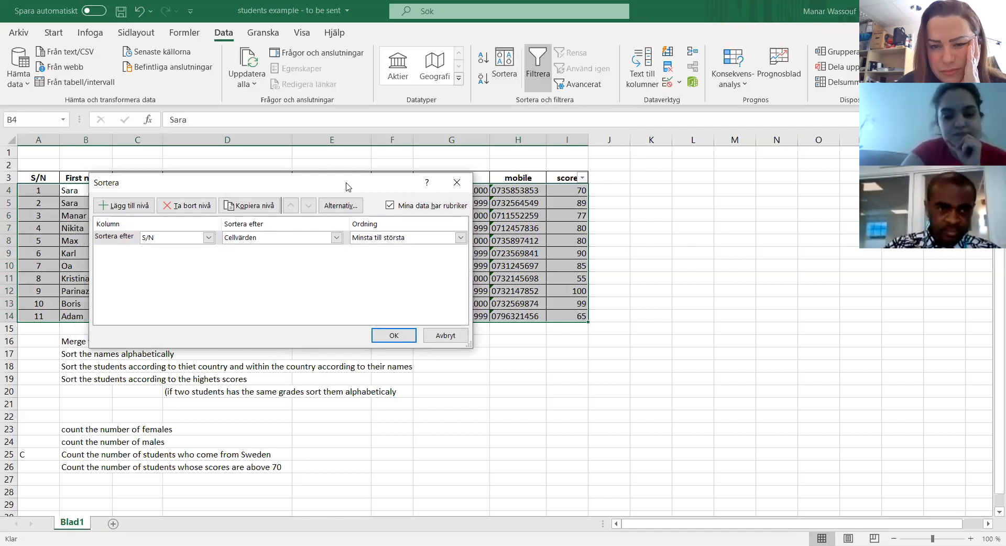
drag(345, 187, 616, 196)
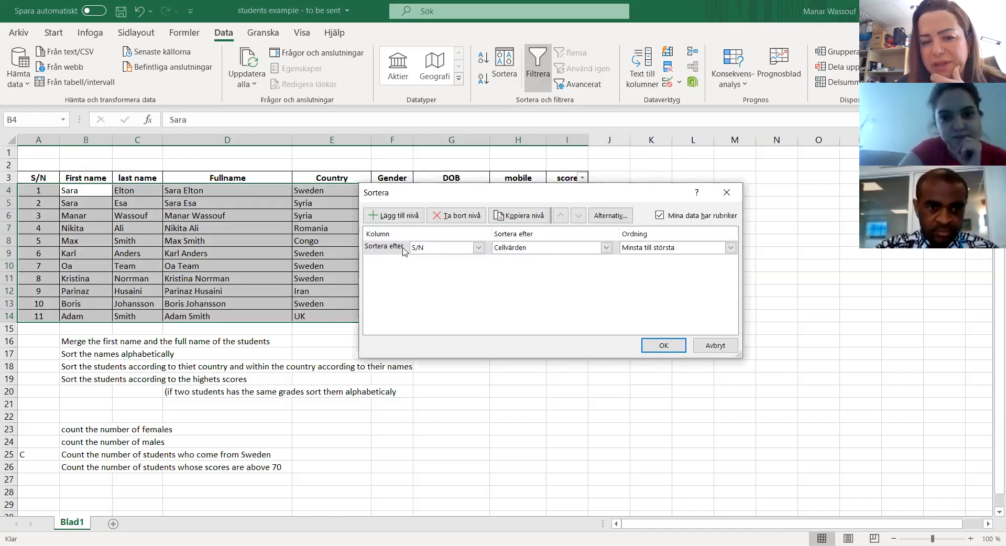
click(479, 248)
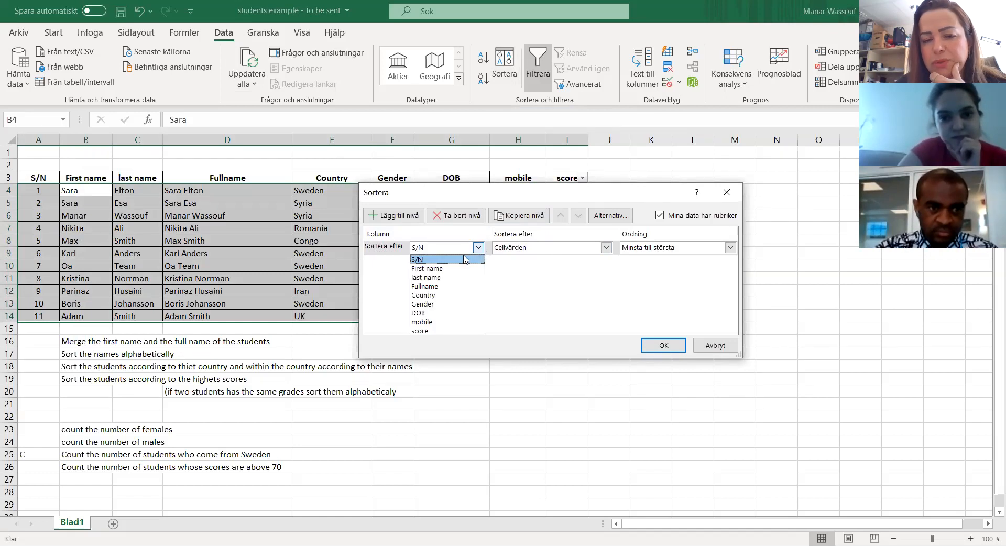
click(441, 270)
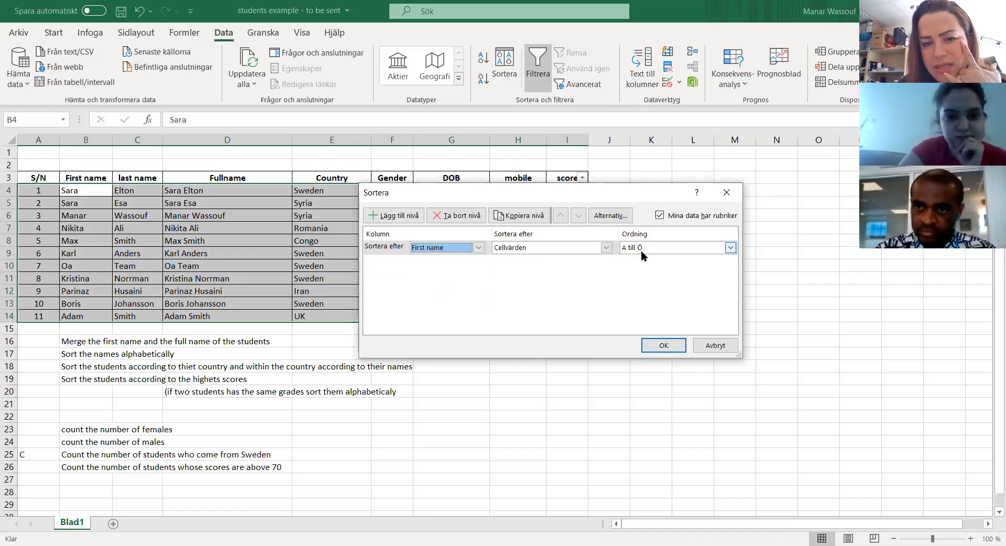
click(664, 347)
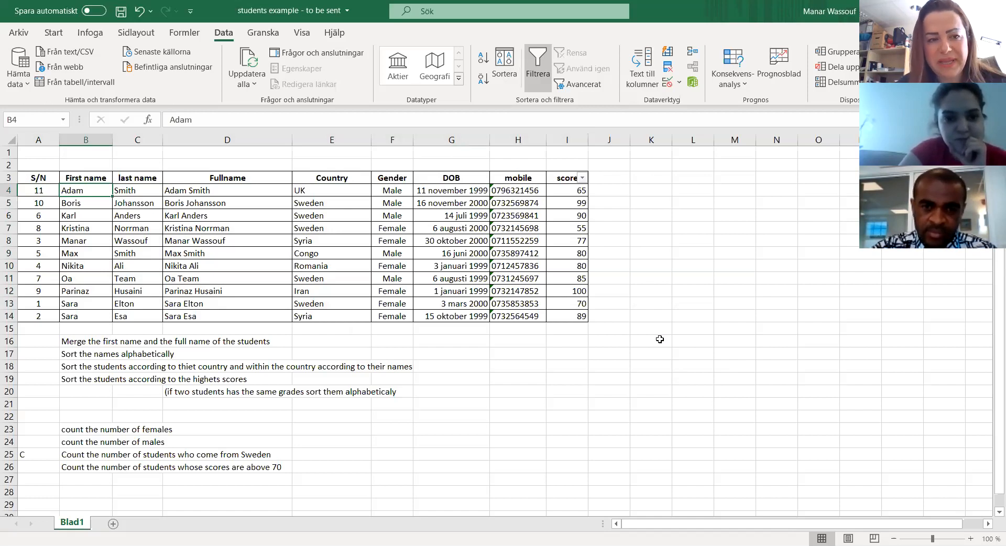
key(ctrl+z)
Step: Sort the student table by First name on cell values in Ö till A order
click(79, 281)
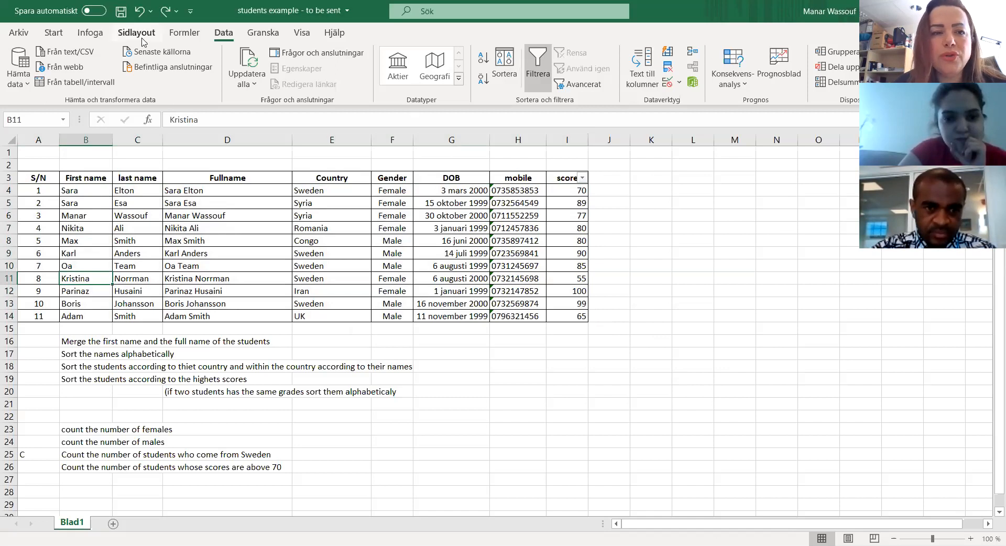
click(505, 76)
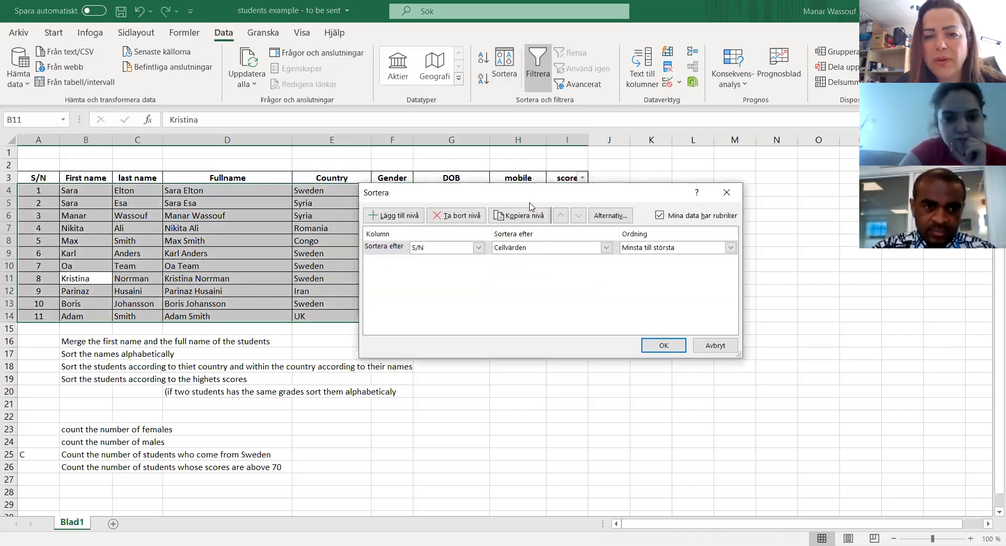
drag(530, 205, 580, 262)
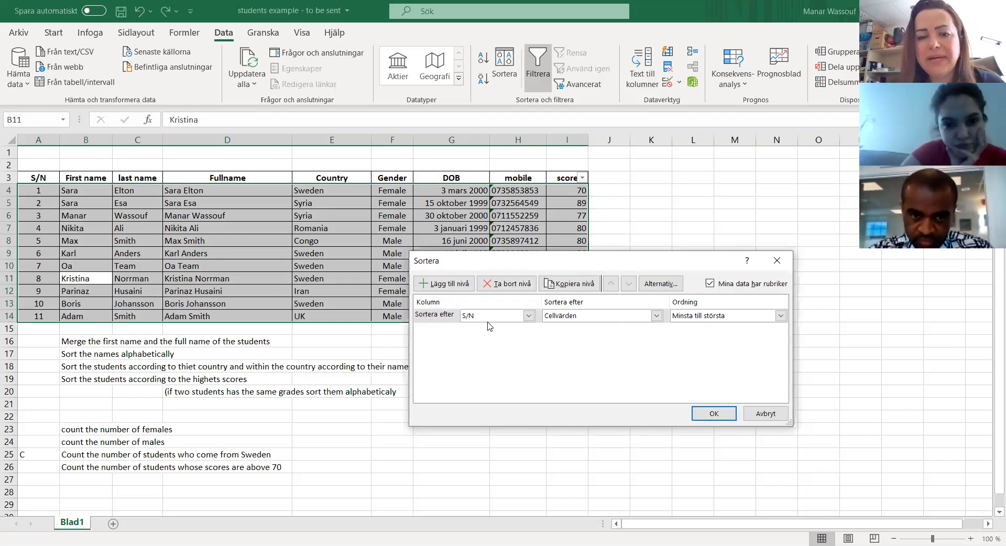
click(510, 318)
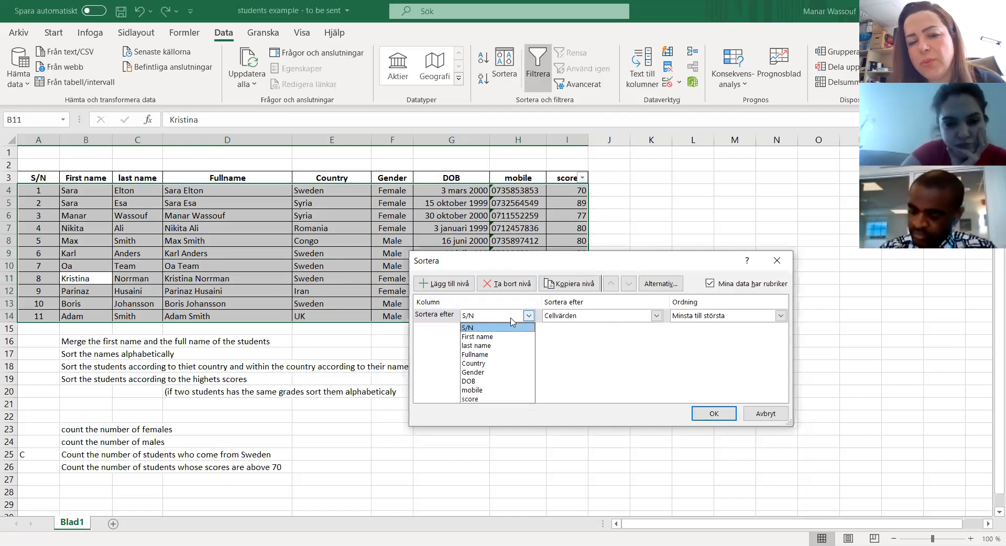
click(493, 340)
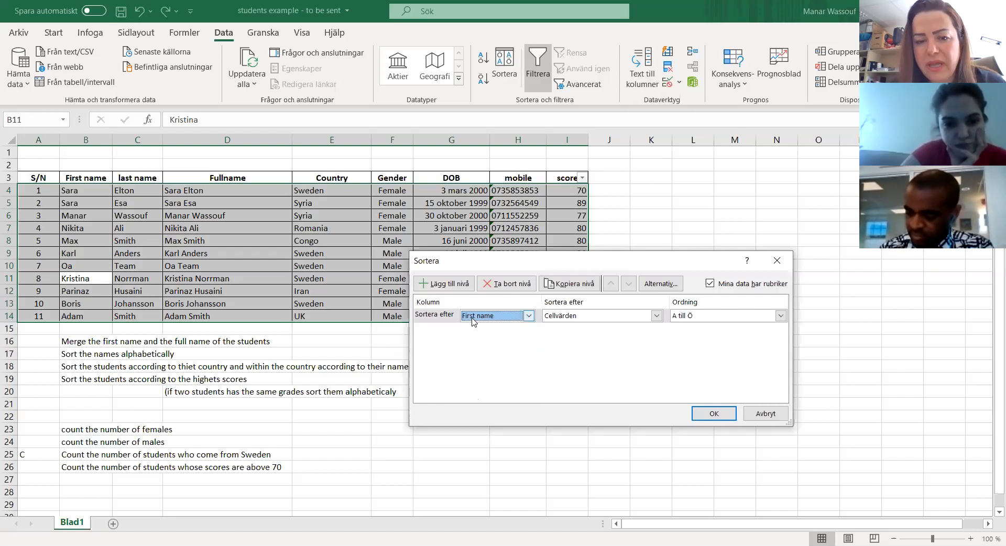
click(688, 317)
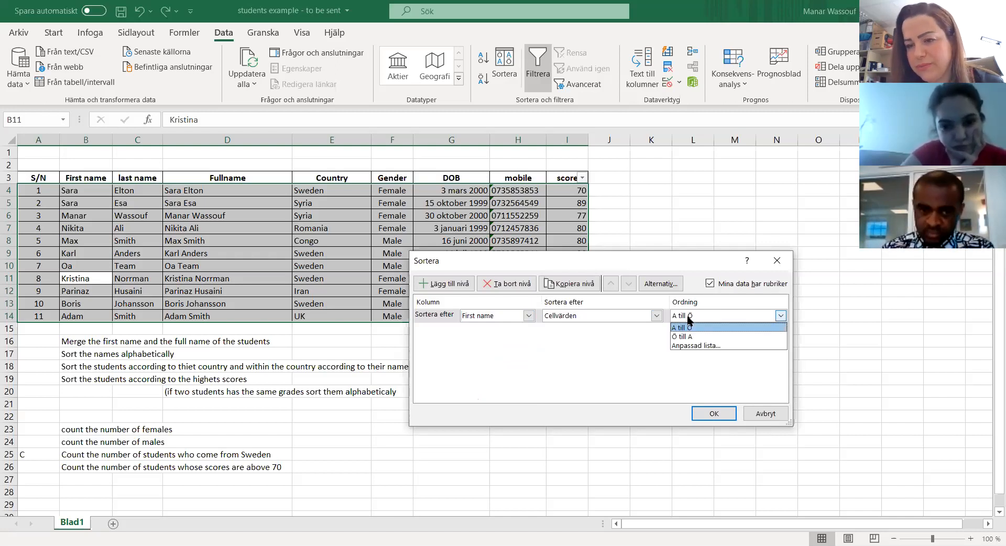
click(684, 337)
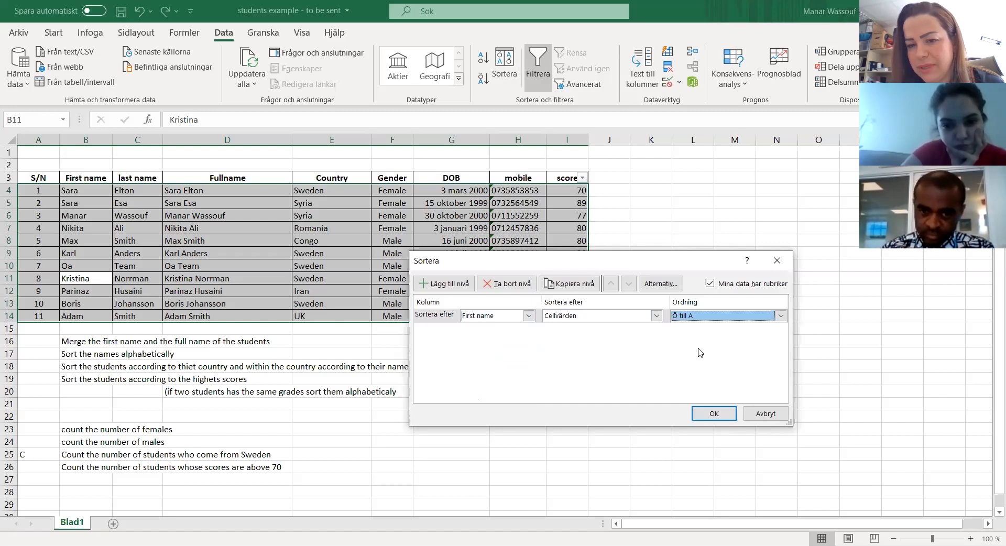
click(714, 413)
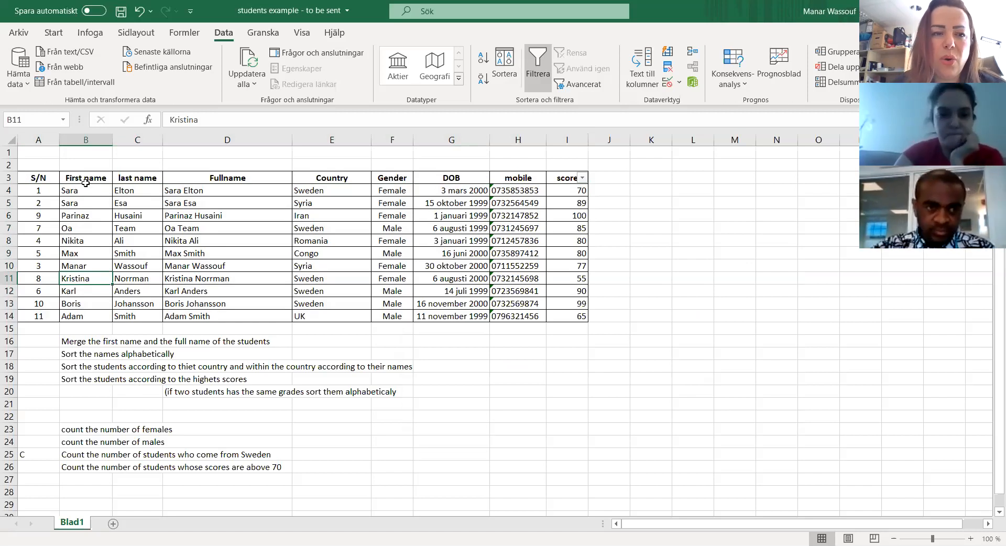
Step: Re-sort the student table by First name in A till Ö order
click(511, 65)
click(484, 317)
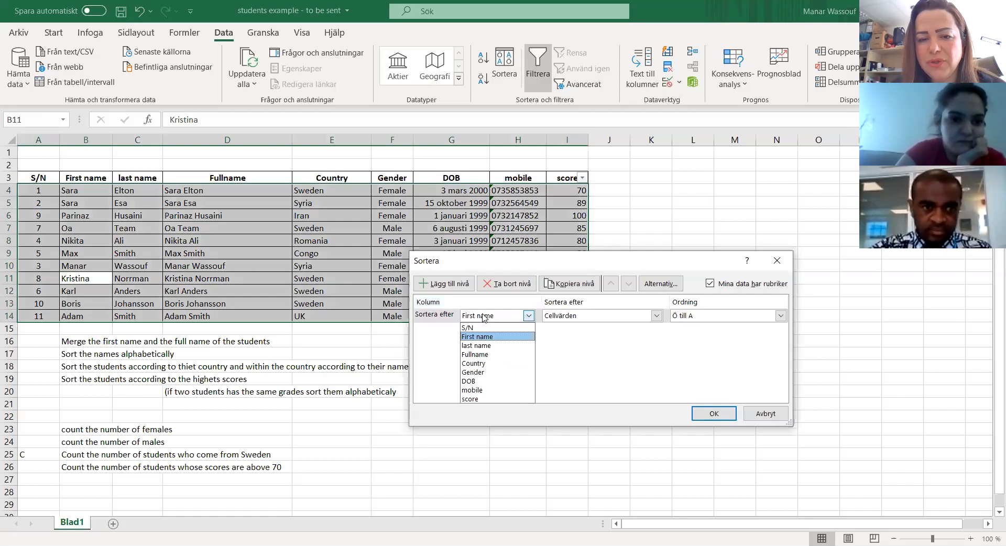
click(636, 340)
click(723, 319)
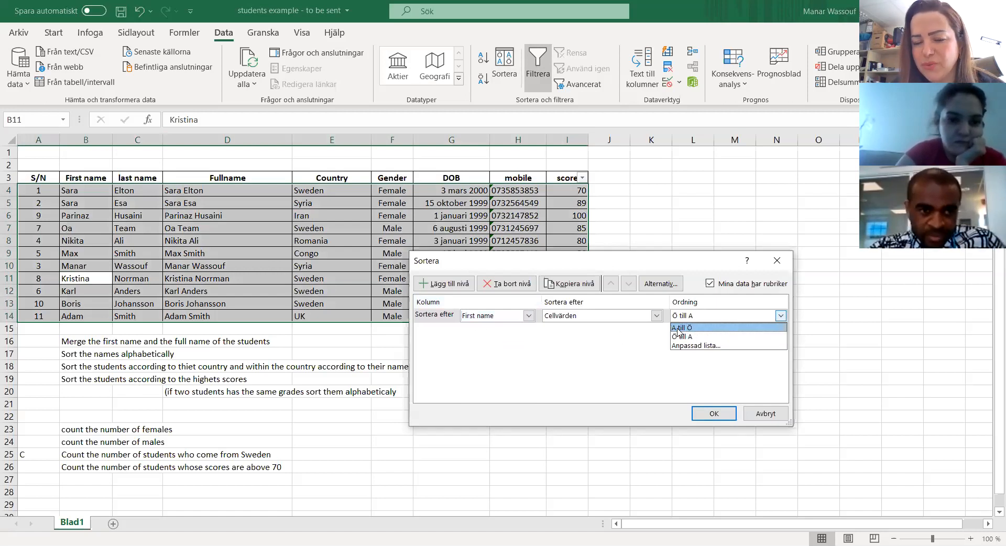
click(682, 327)
click(702, 414)
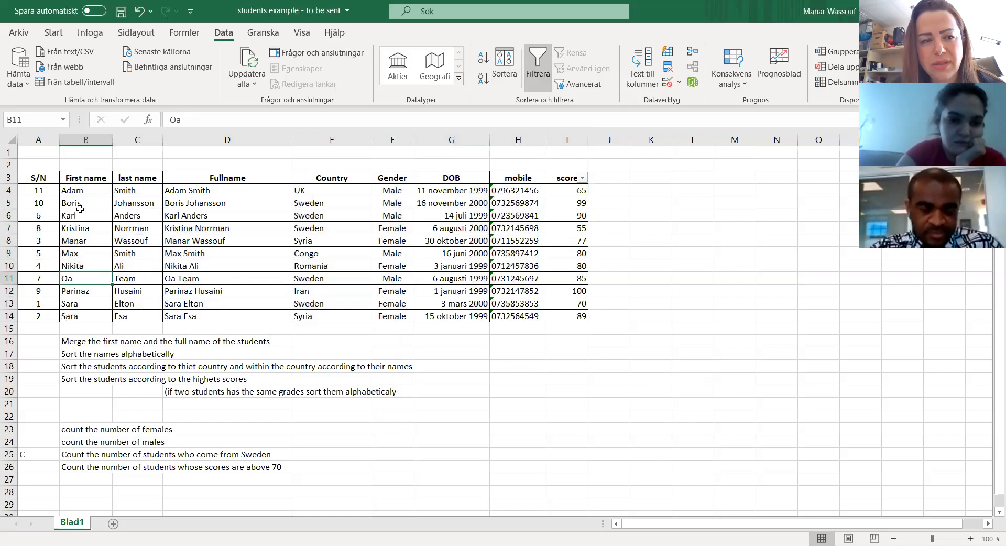
click(80, 195)
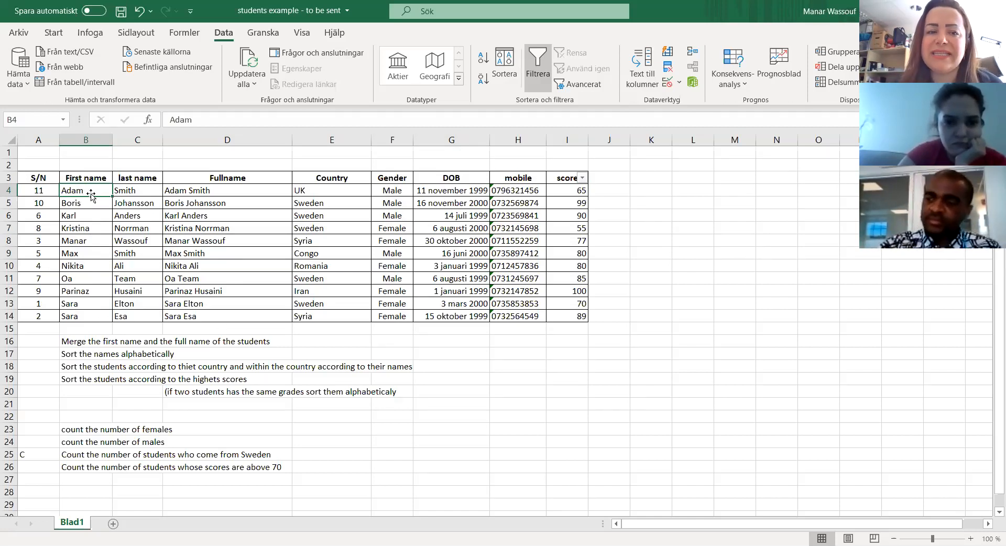
click(310, 190)
click(406, 191)
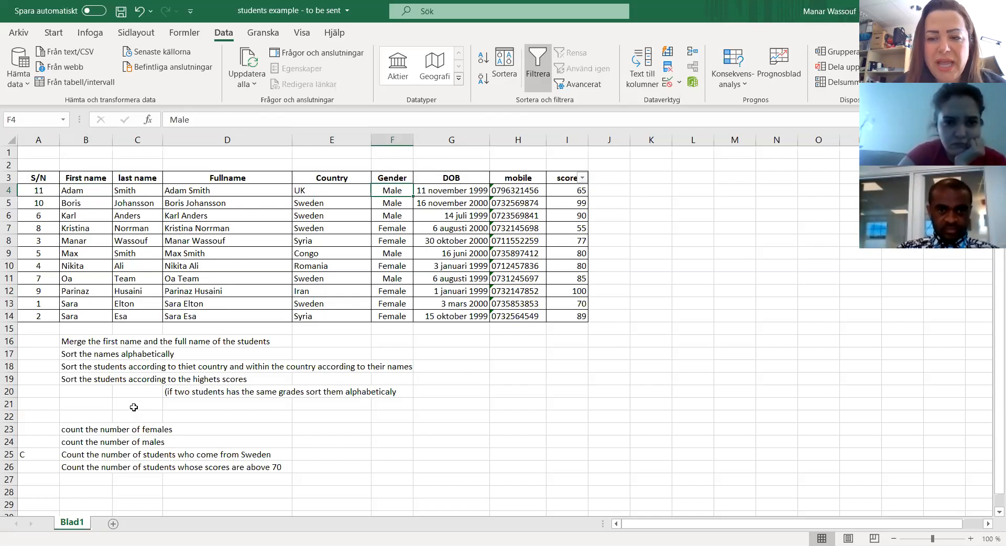
click(68, 370)
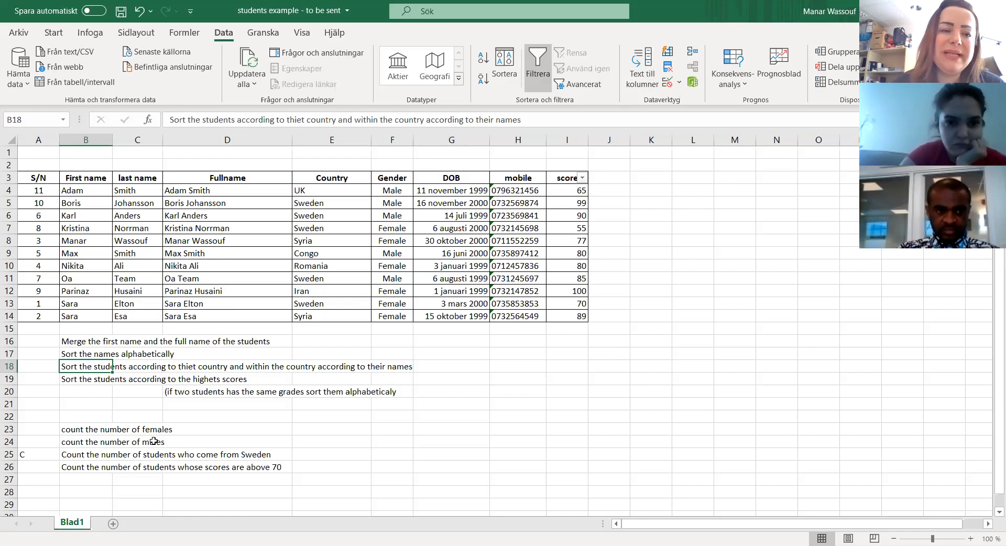
click(504, 65)
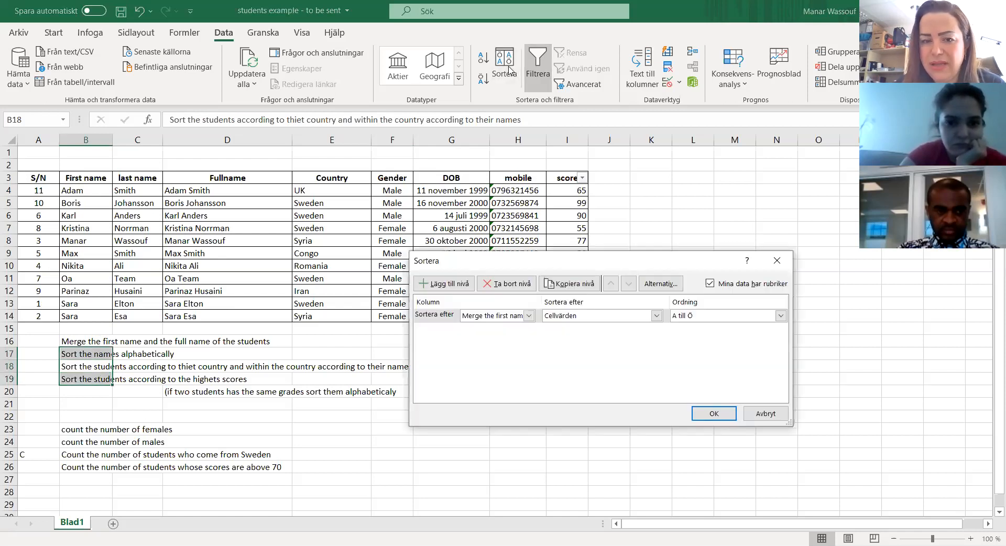
click(529, 316)
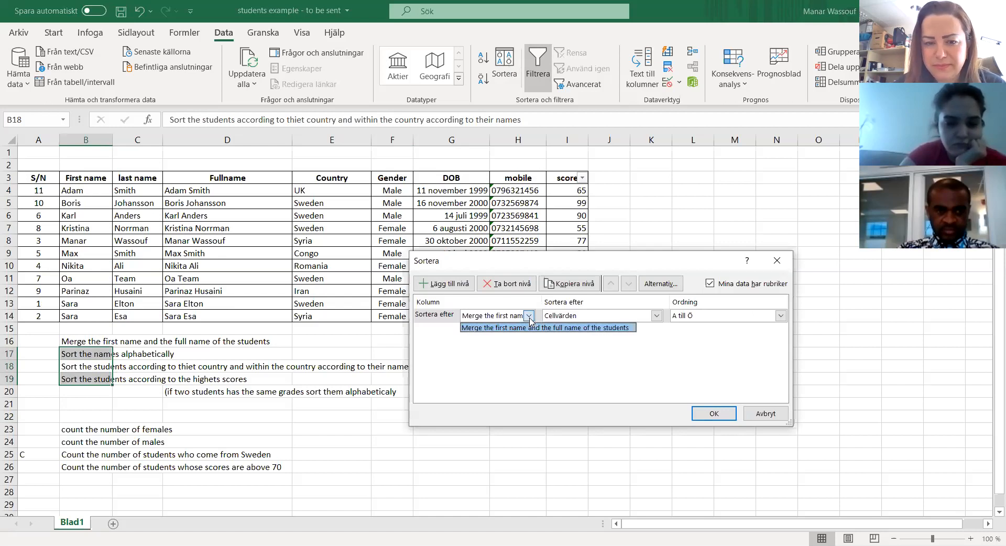
click(529, 317)
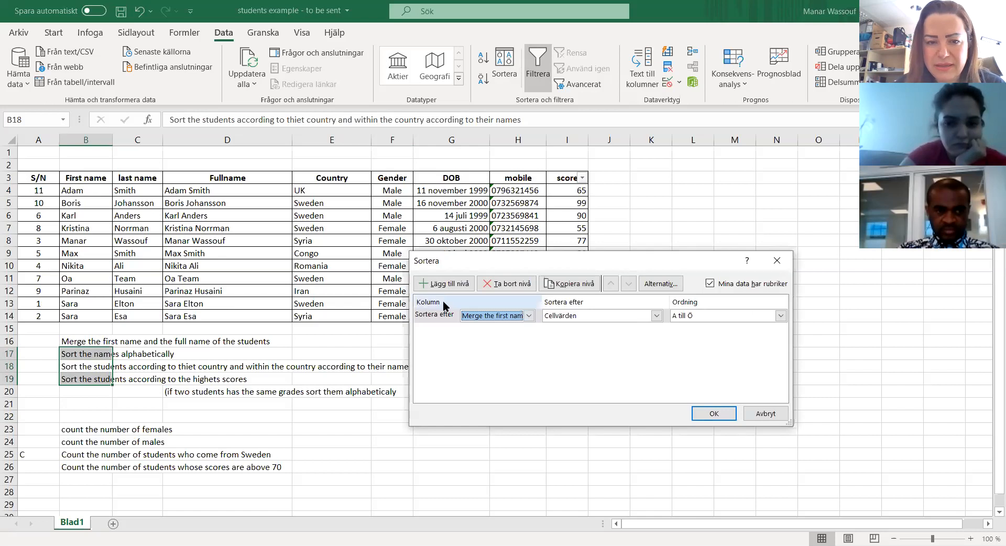
click(778, 264)
Step: Sort the student table by Country in A till Ö order and select the Sweden students' cells B7:E11
click(167, 229)
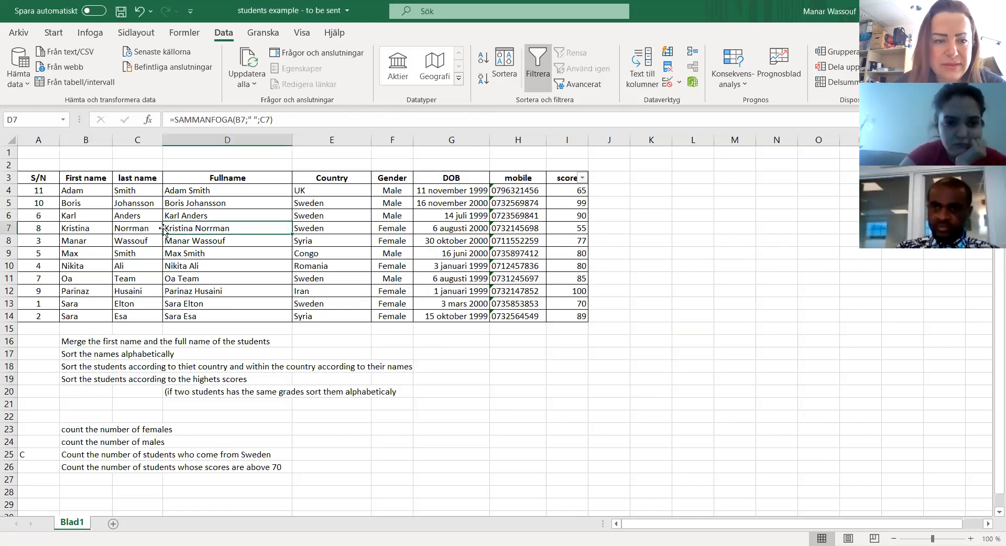
click(131, 192)
click(80, 191)
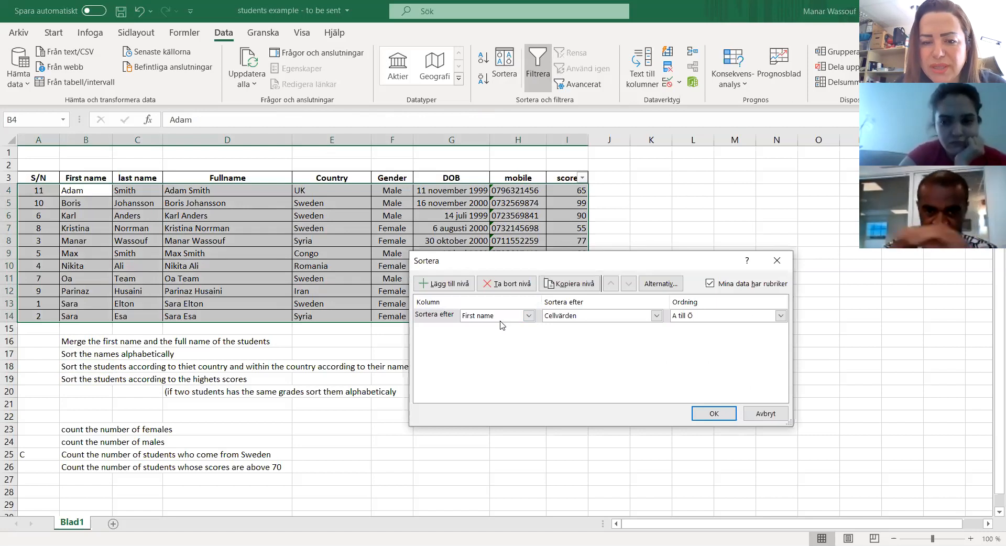
click(529, 316)
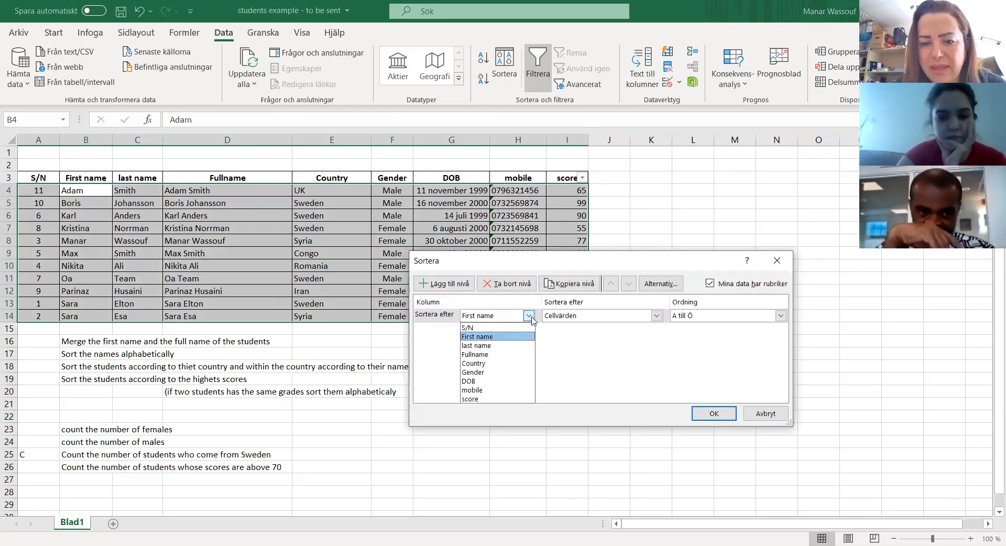
click(479, 363)
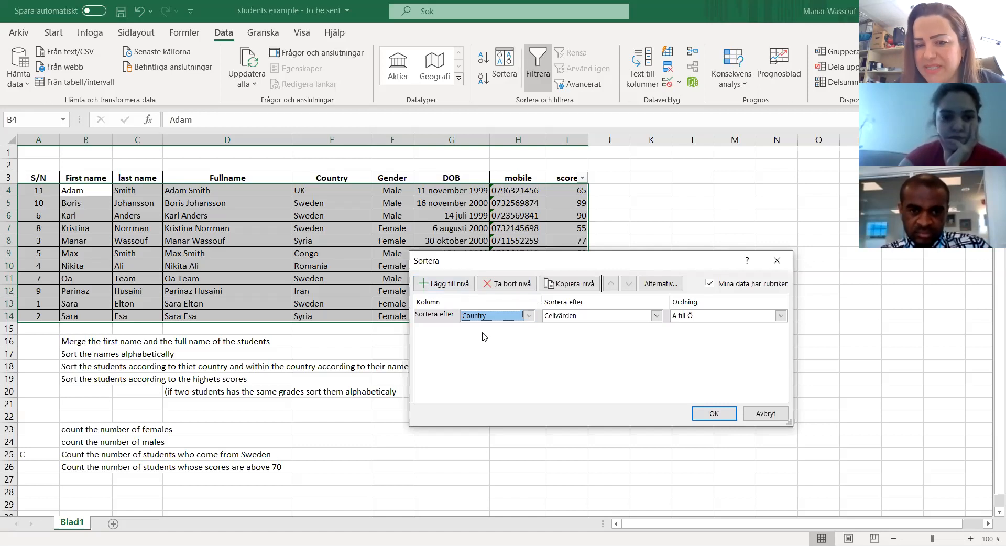
click(716, 419)
click(714, 414)
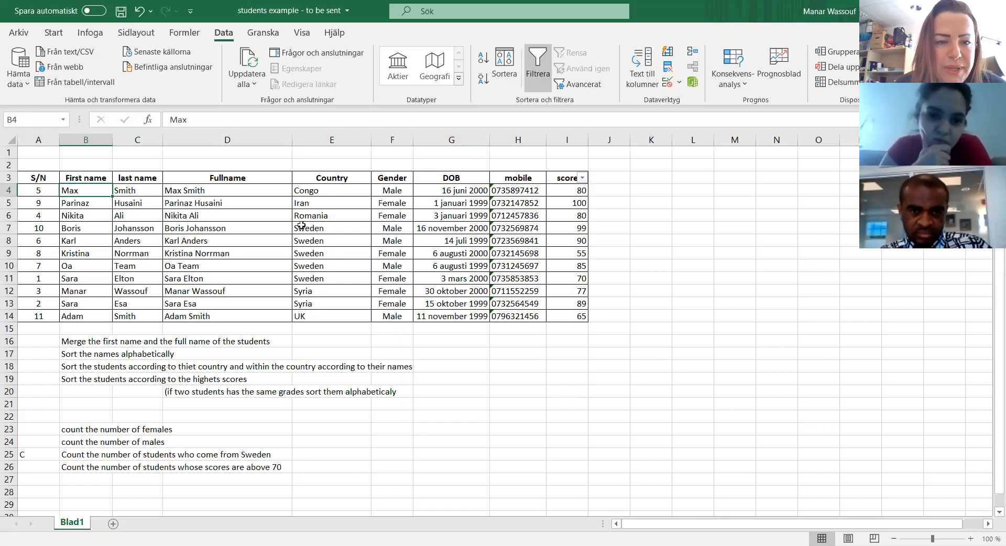
drag(81, 230, 315, 279)
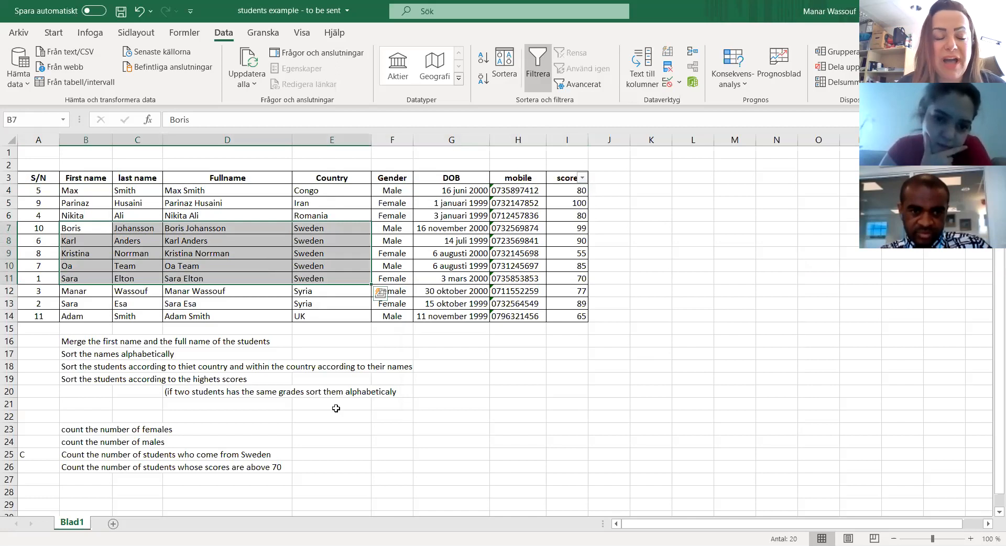
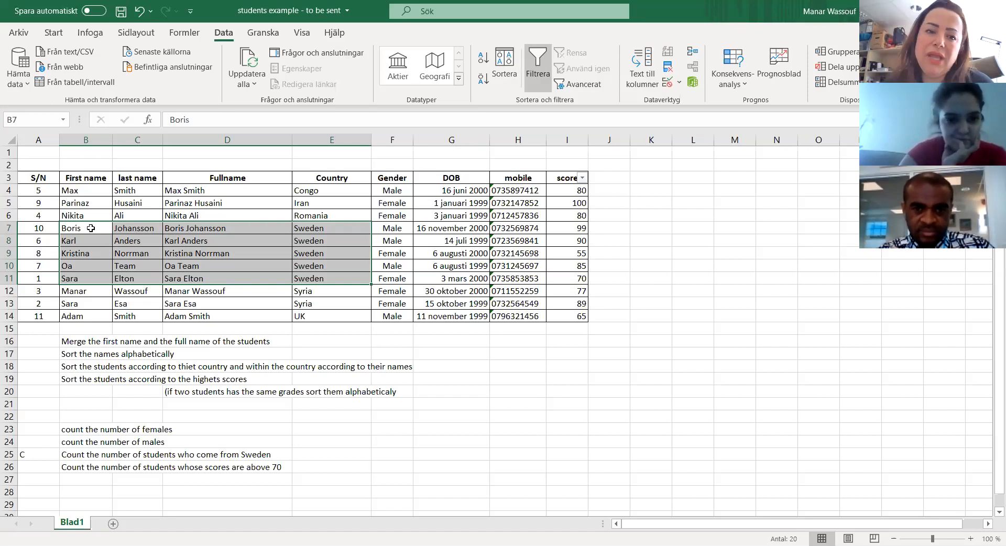
Step: Sort the student table by Country in A till Ö order, with score as a second level in Största till minsta order
click(288, 237)
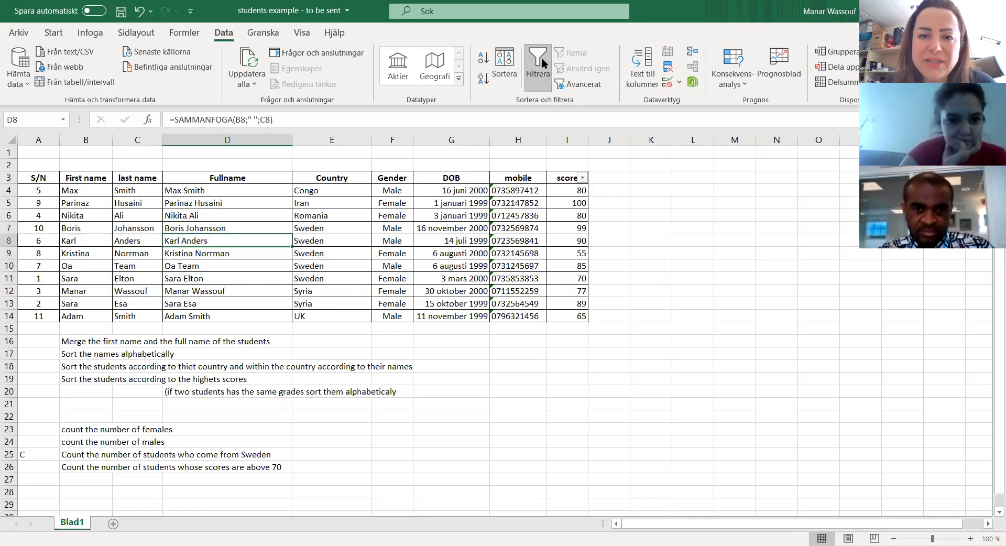
click(502, 63)
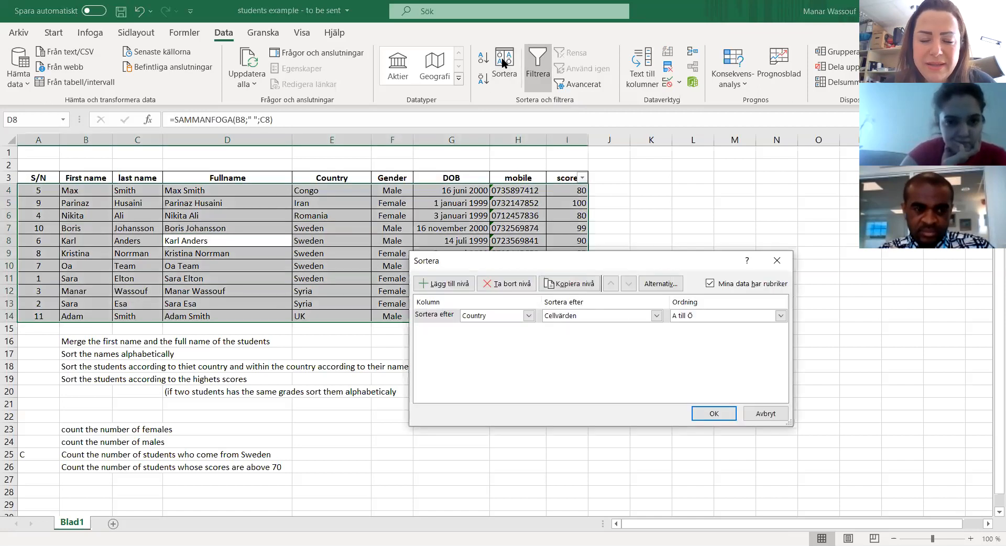
click(452, 287)
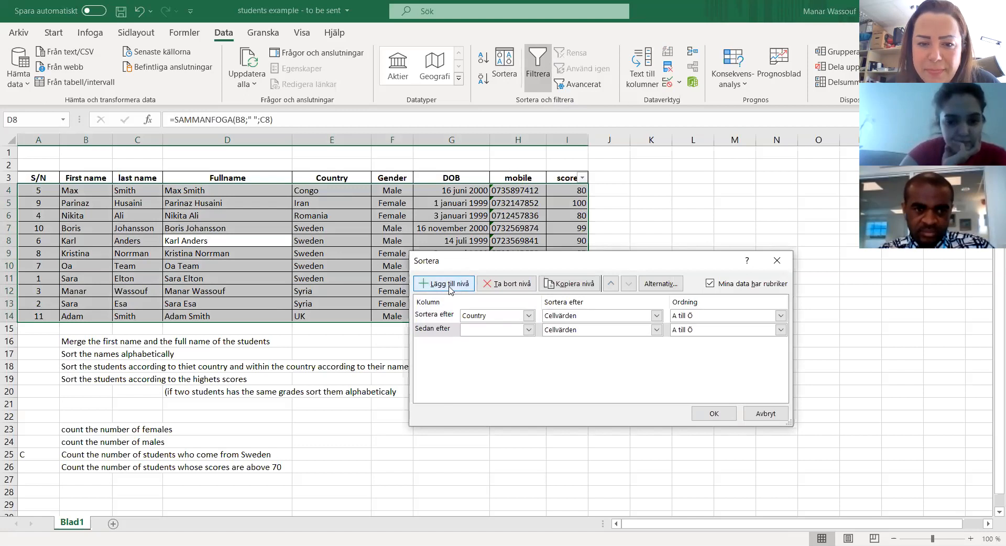
click(528, 329)
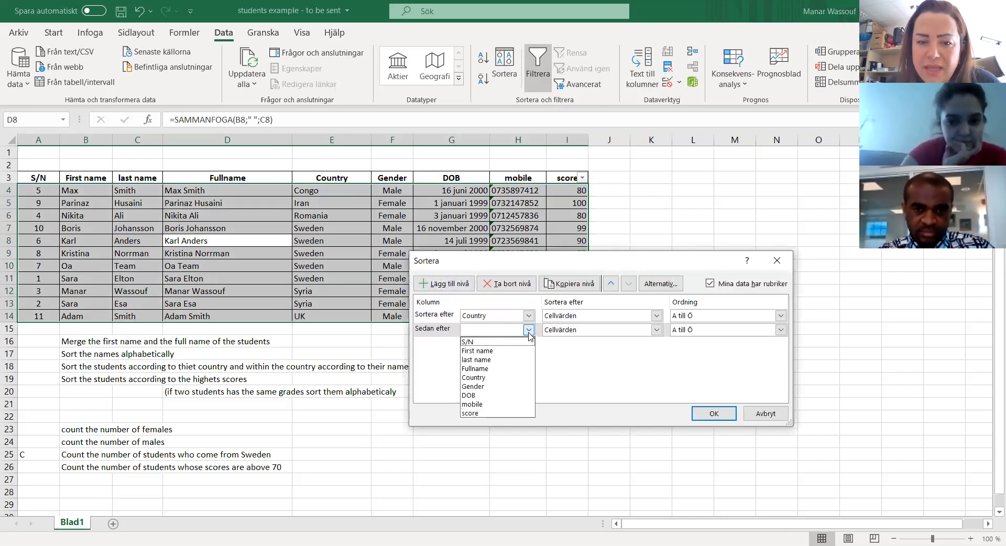
click(470, 414)
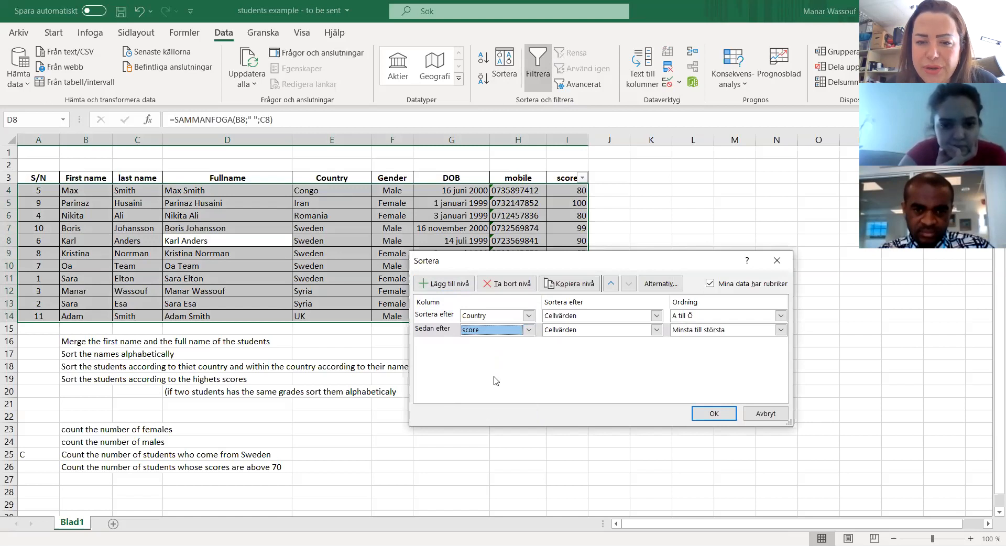
click(696, 331)
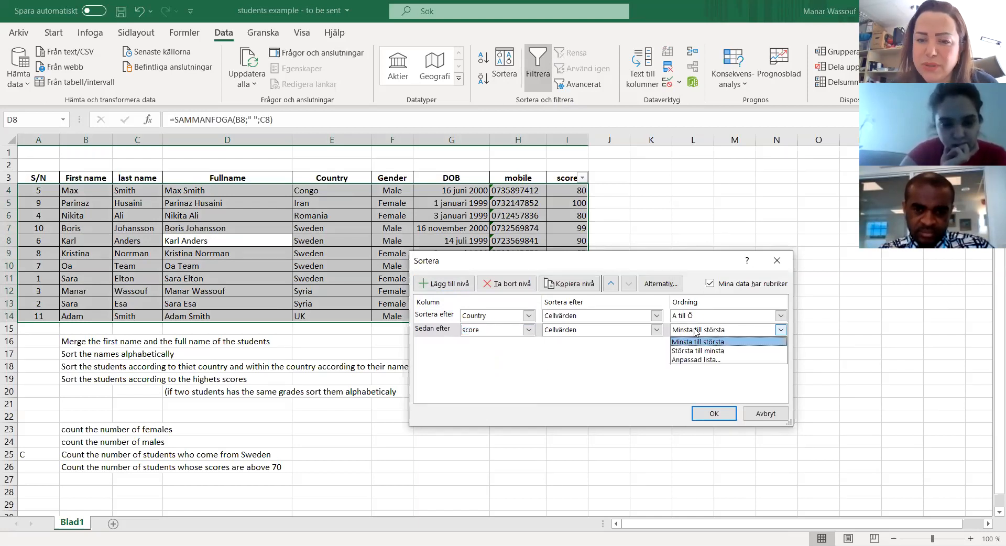
click(691, 354)
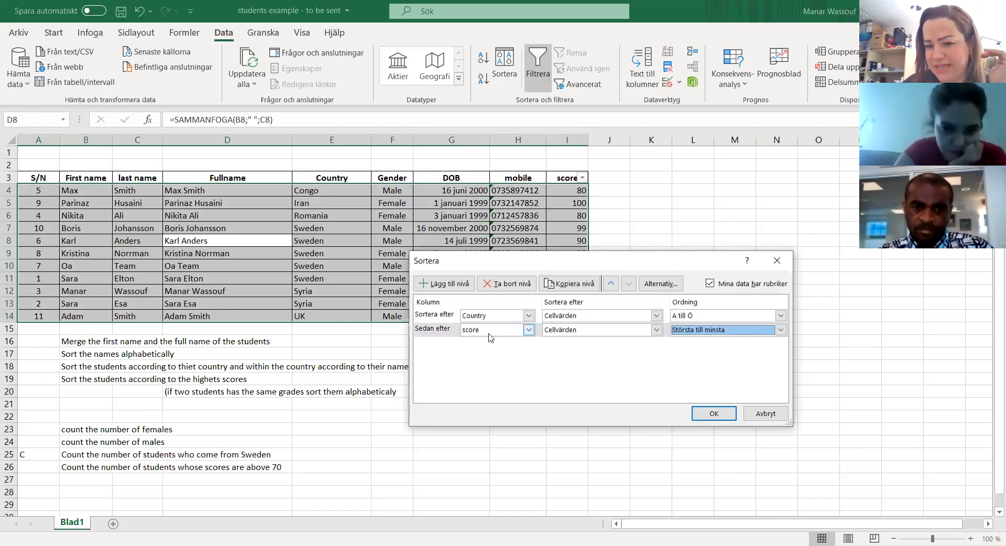
click(715, 414)
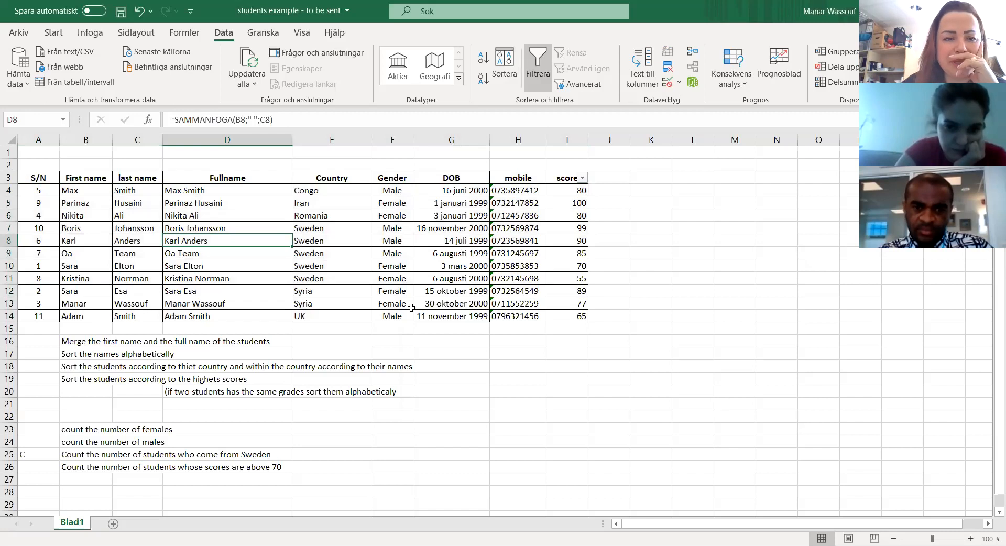
Step: Review the Sweden students' rows A7:I11 and the instructions in rows 19 and 20 on sorting by highest scores
drag(36, 227, 323, 282)
drag(58, 228, 561, 274)
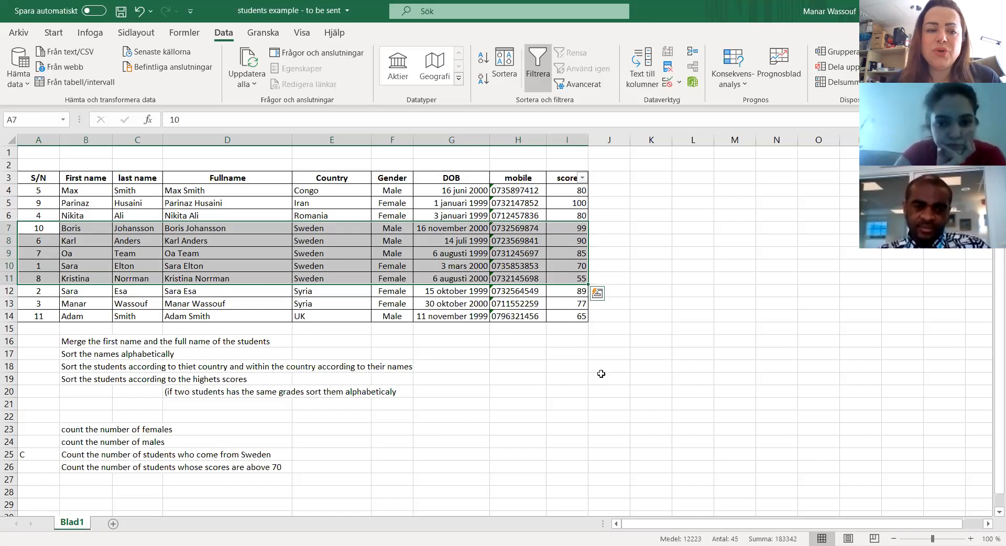
click(78, 380)
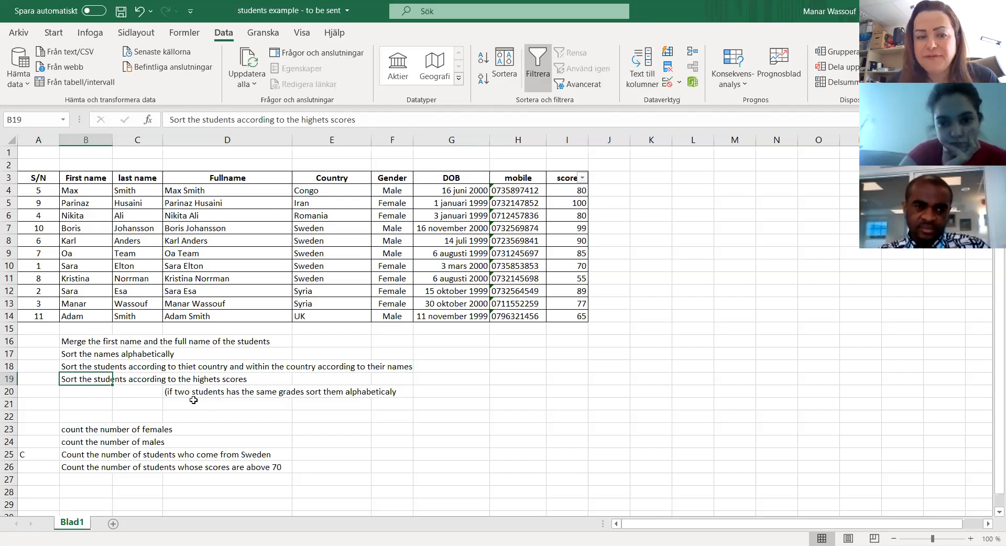
click(296, 393)
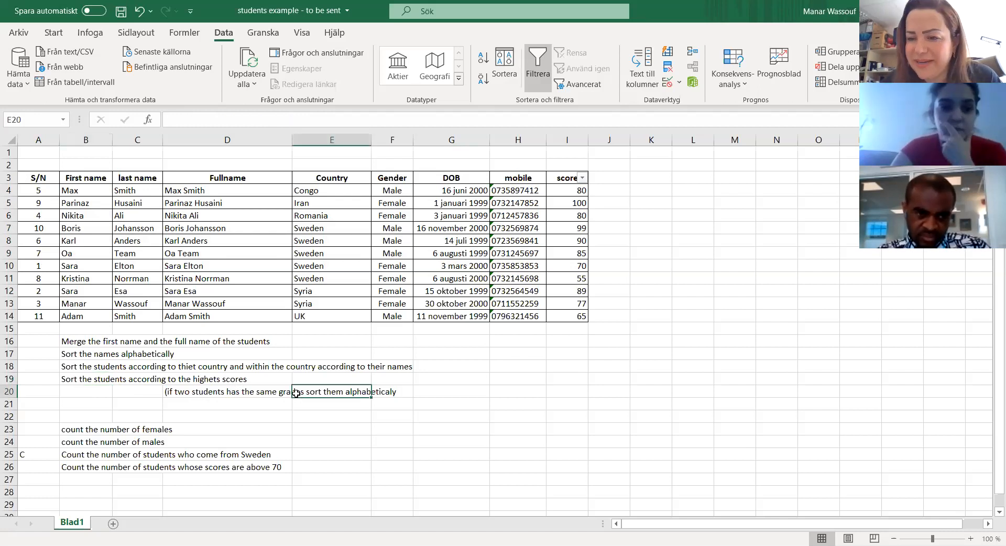